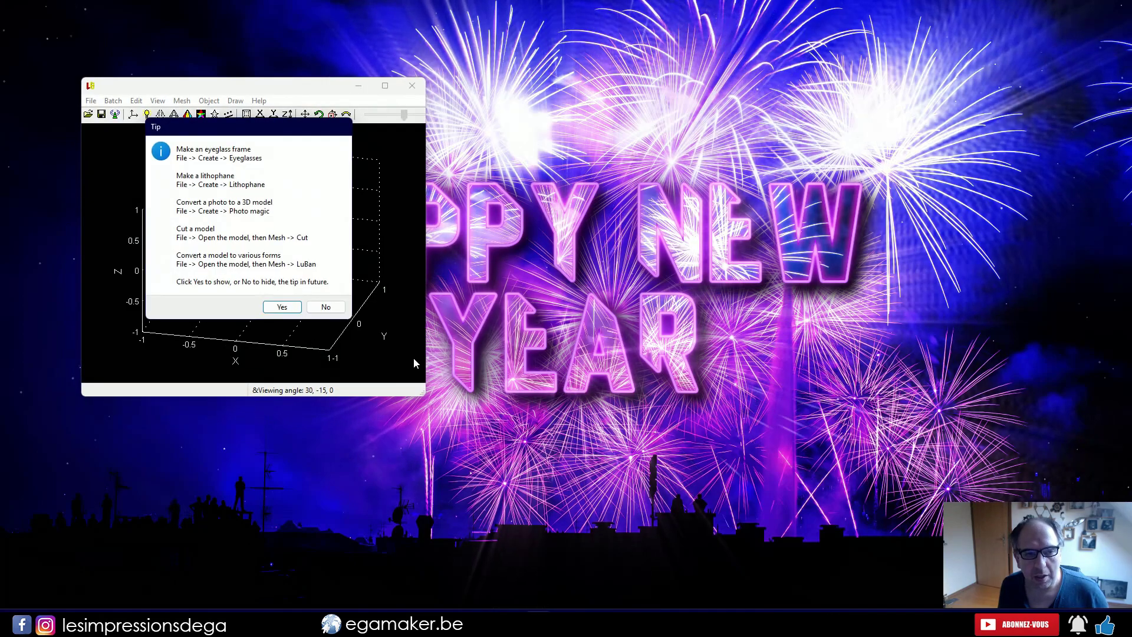
- Dismiss the tip, maximize the window and start a new Tattoo-shaped lithophane
{"action": "left_click", "coordinate": [326, 307]}
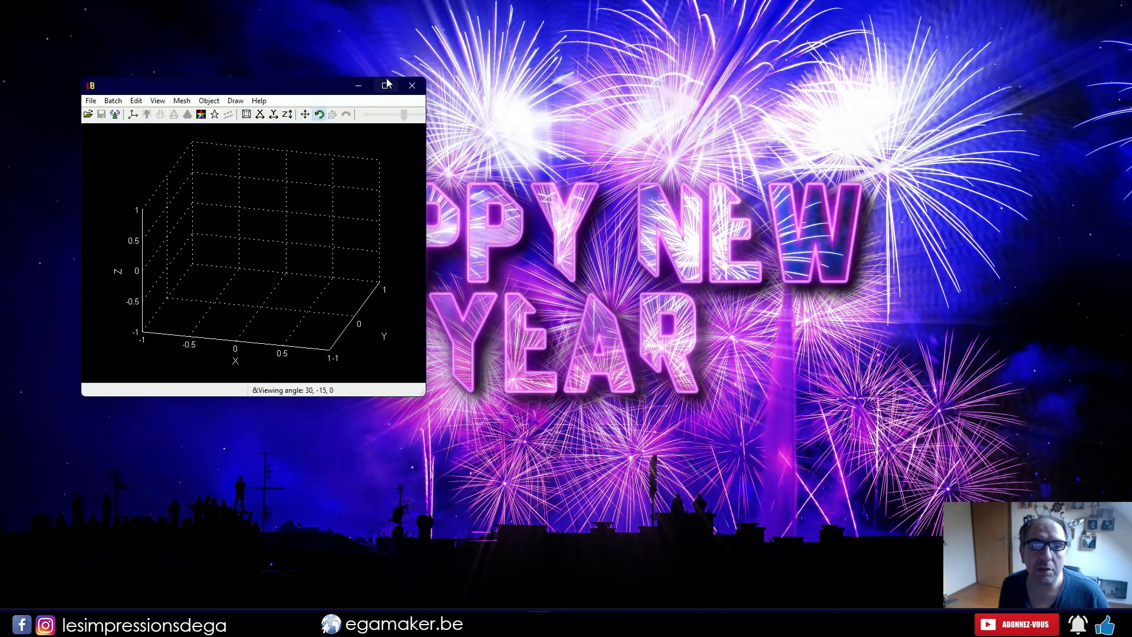
{"action": "left_click", "coordinate": [385, 85]}
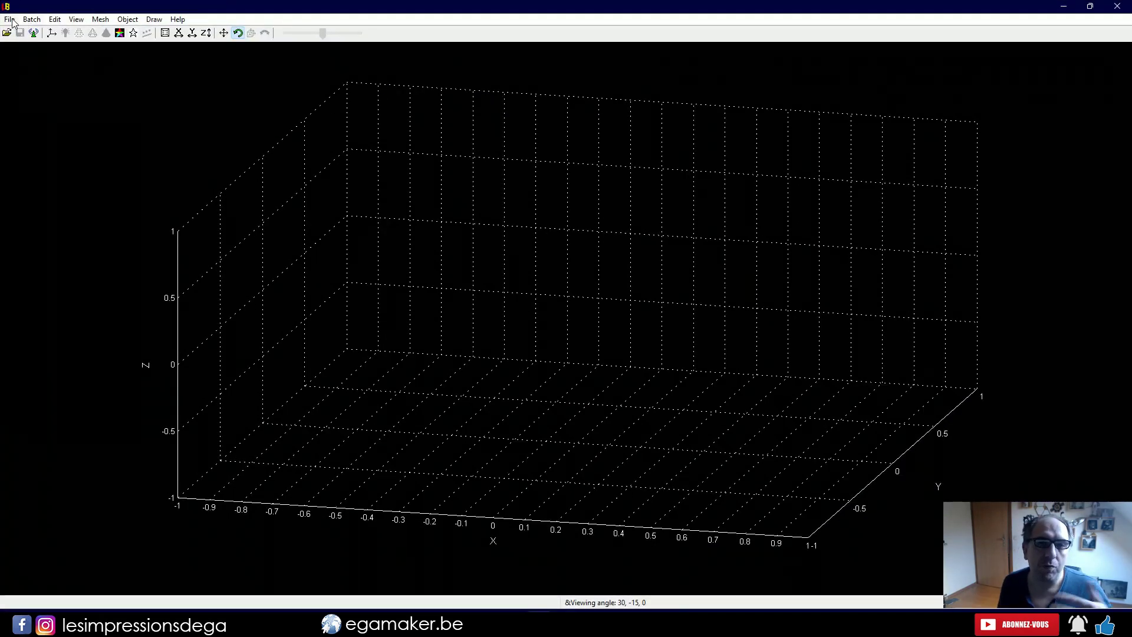
{"action": "left_click", "coordinate": [10, 19]}
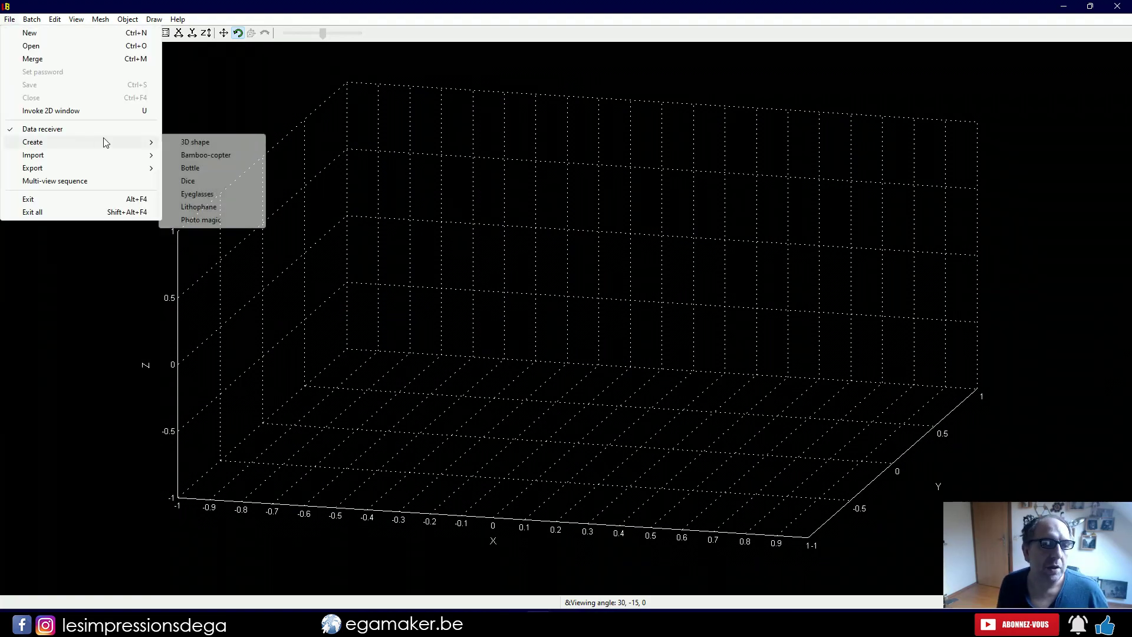
{"action": "left_click", "coordinate": [210, 211]}
{"action": "key", "text": "Return"}
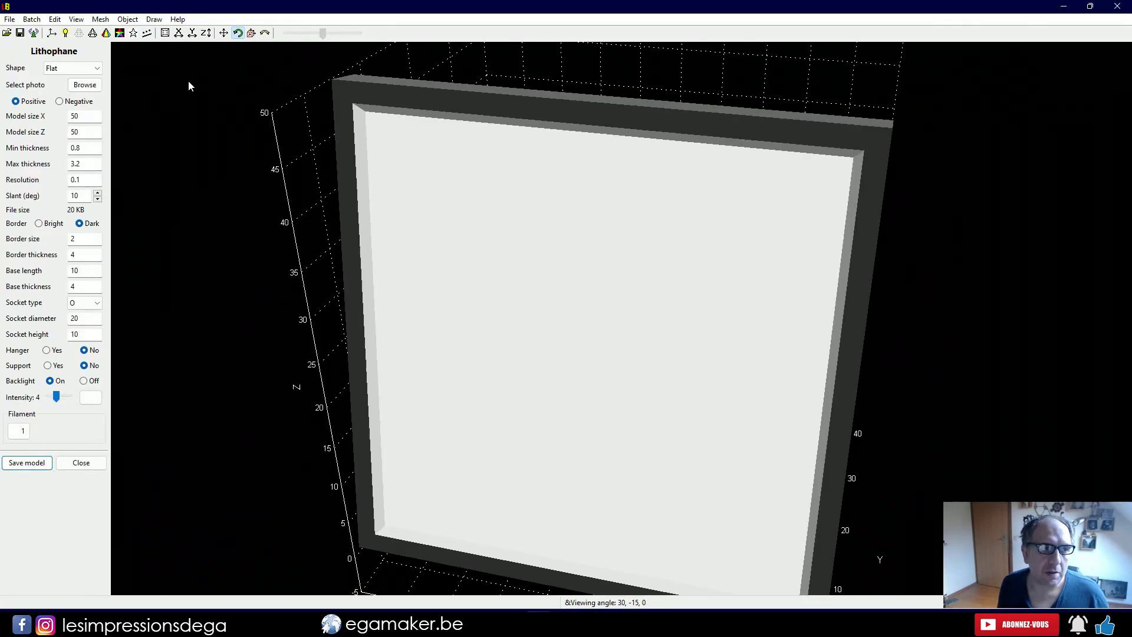
{"action": "left_click", "coordinate": [73, 68]}
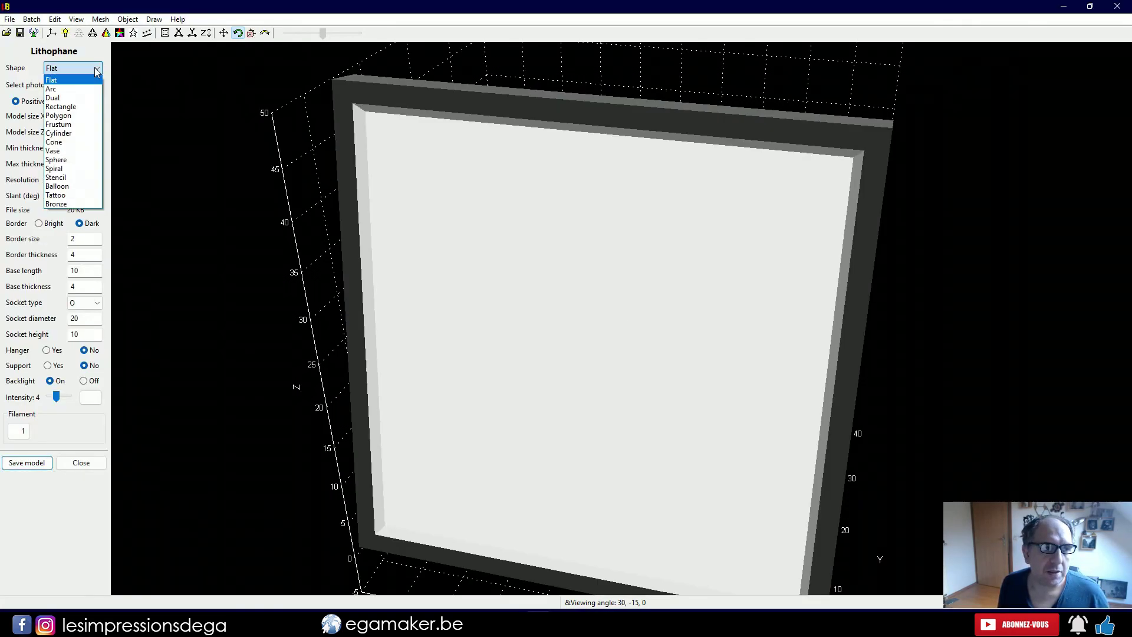
{"action": "left_click", "coordinate": [70, 195]}
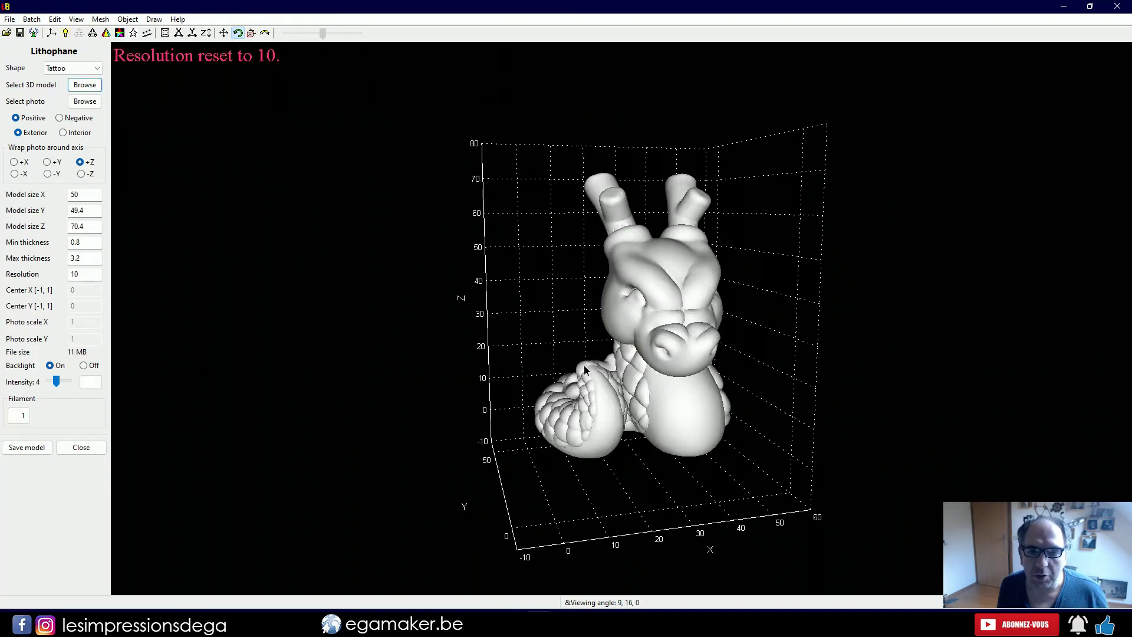
- Set the dragon's model height to 350, scaling it to 249 × 246 × 350
{"action": "left_click_drag", "start_coordinate": [583, 367], "coordinate": [95, 224]}
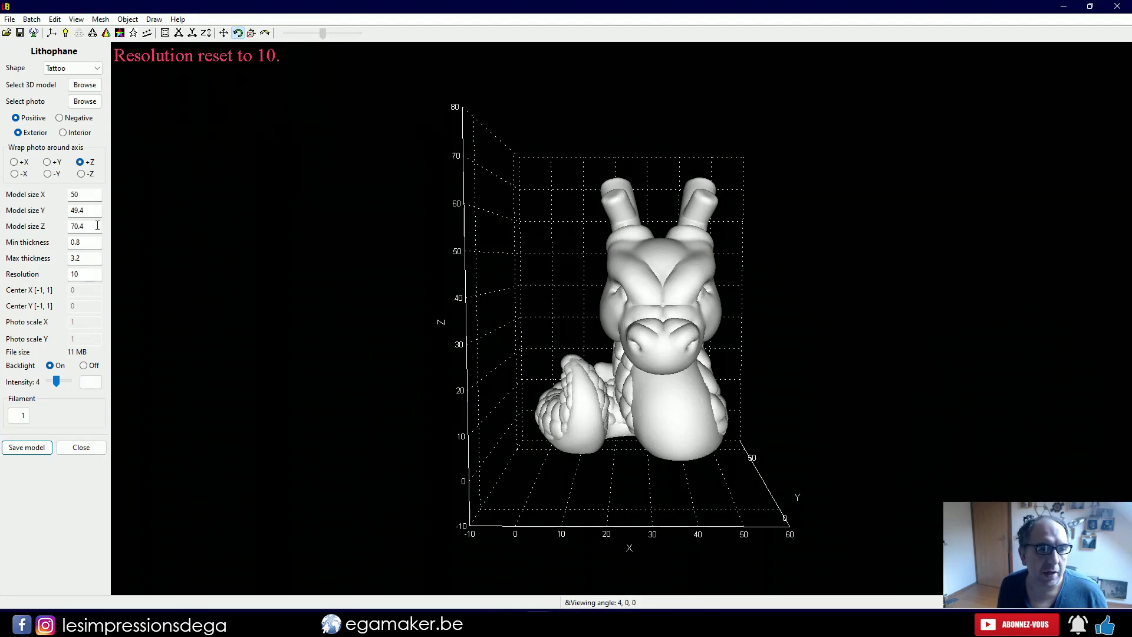
{"action": "double_click", "coordinate": [94, 226]}
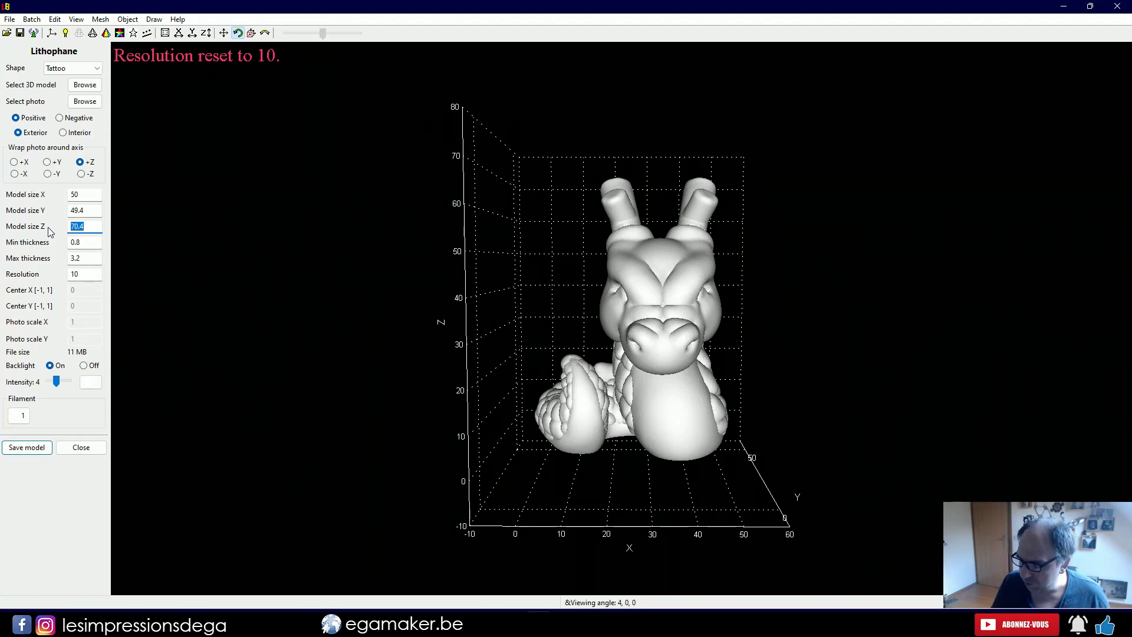
{"action": "type", "text": "350"}
{"action": "key", "text": "Return"}
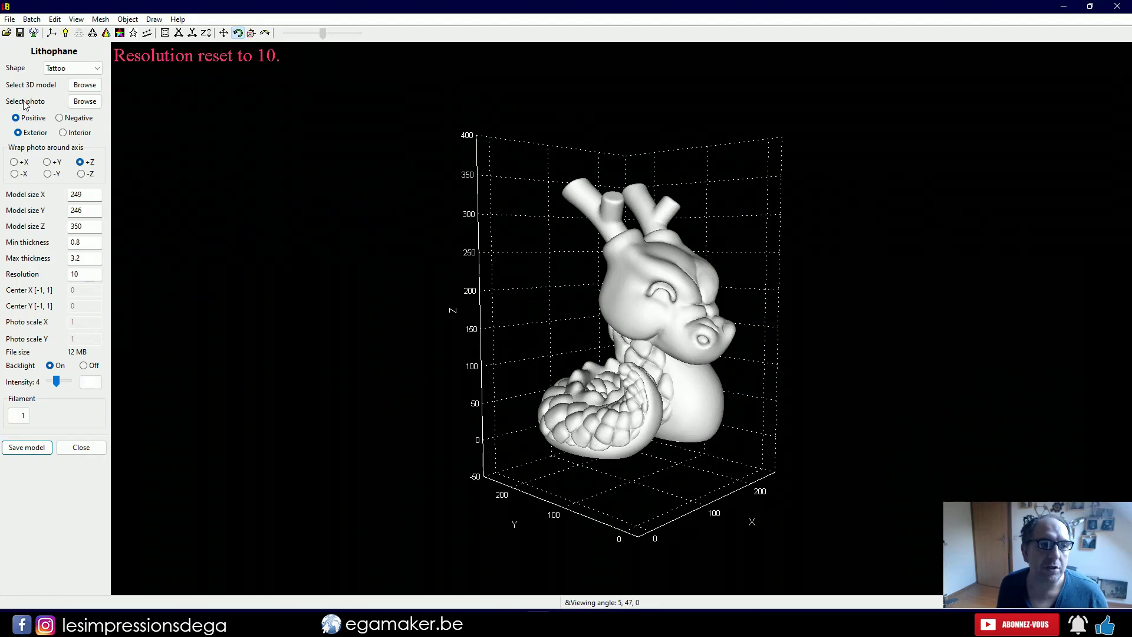
- Load the PNG photo texture onto the dragon and inspect it from several angles
{"action": "left_click", "coordinate": [83, 102]}
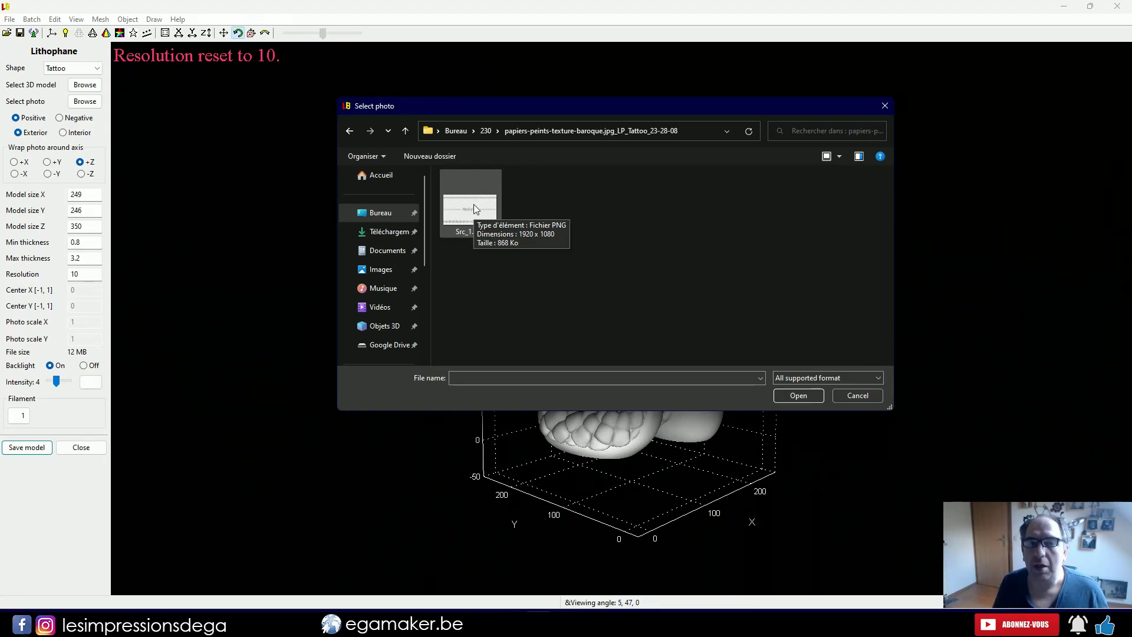
{"action": "double_click", "coordinate": [473, 204]}
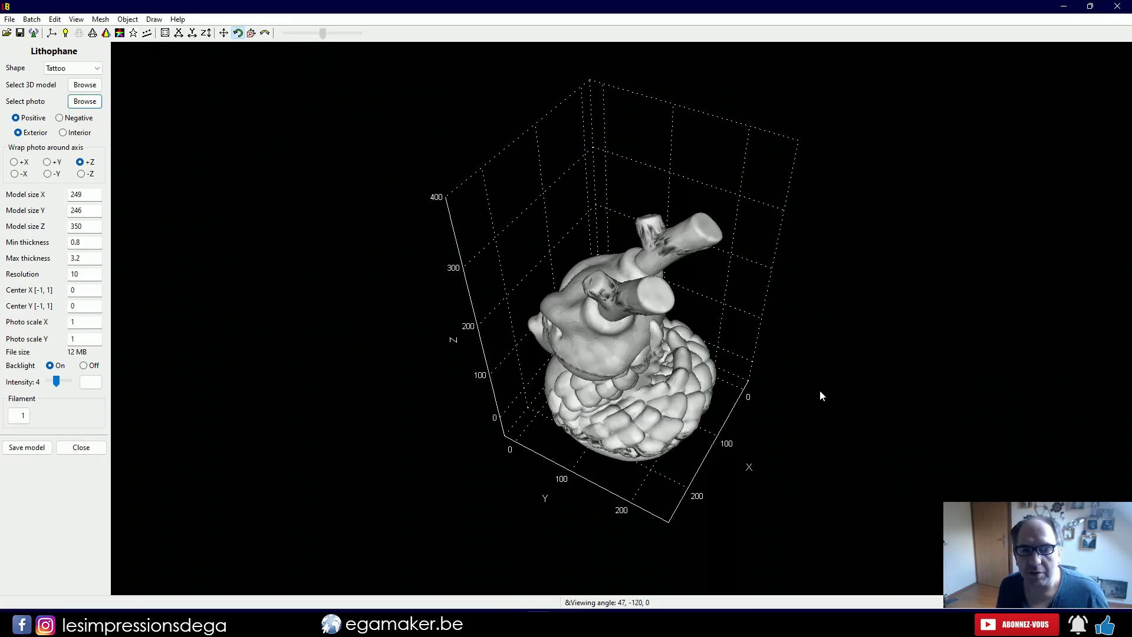
{"action": "left_click_drag", "start_coordinate": [820, 370], "coordinate": [723, 348]}
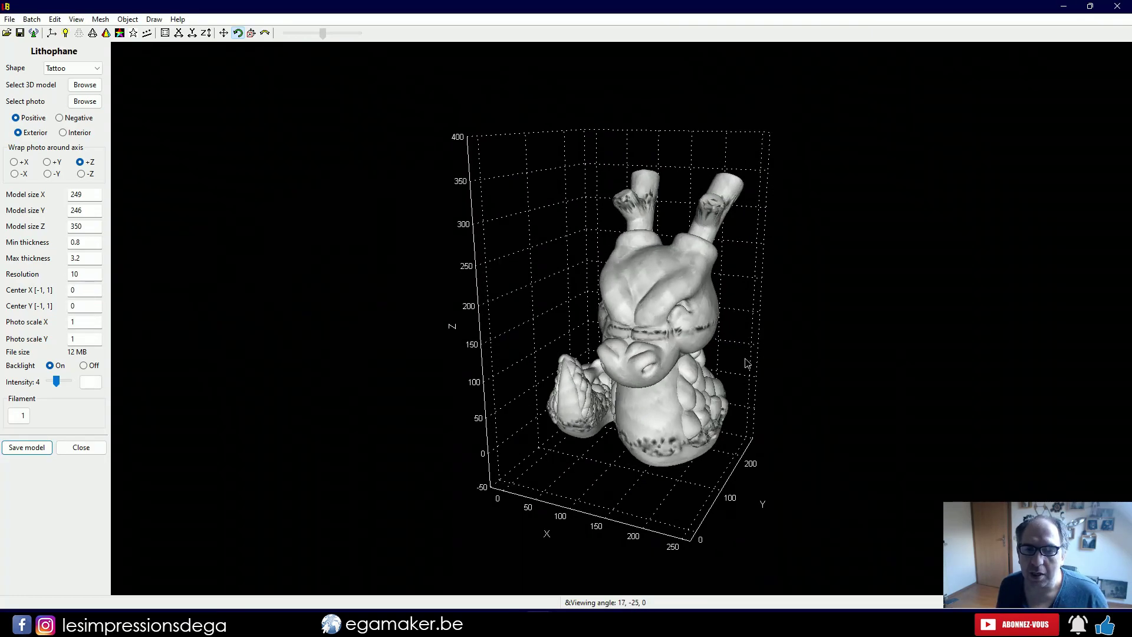
{"action": "scroll", "coordinate": [723, 347], "scroll_direction": "up", "scroll_amount": 2}
{"action": "scroll", "coordinate": [720, 344], "scroll_direction": "up", "scroll_amount": 1}
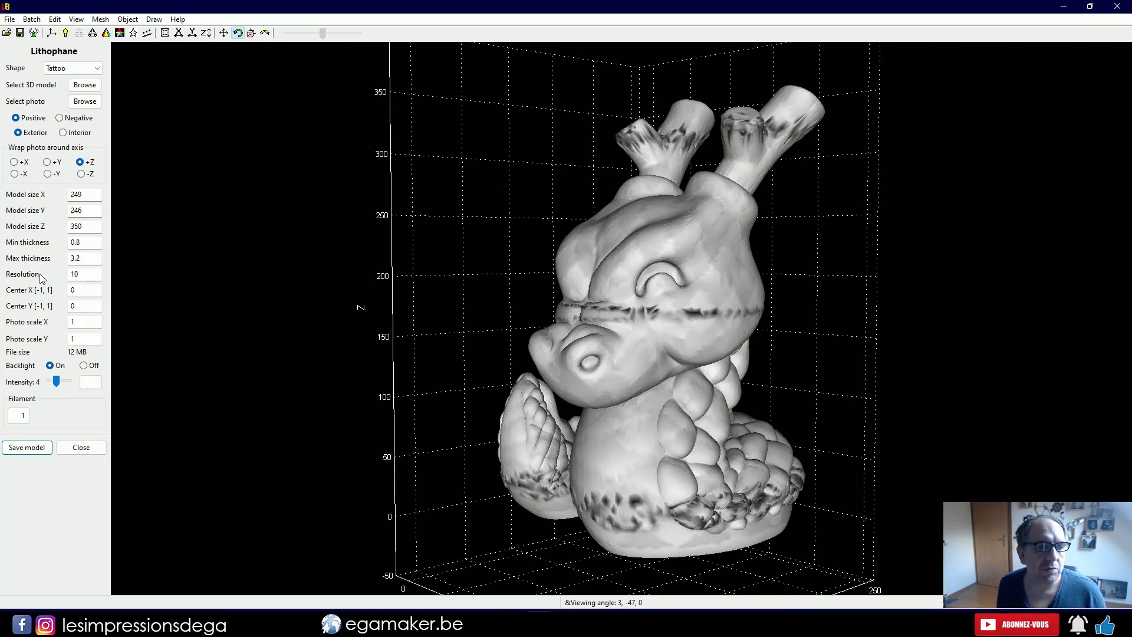
{"action": "left_click_drag", "start_coordinate": [648, 323], "coordinate": [805, 340]}
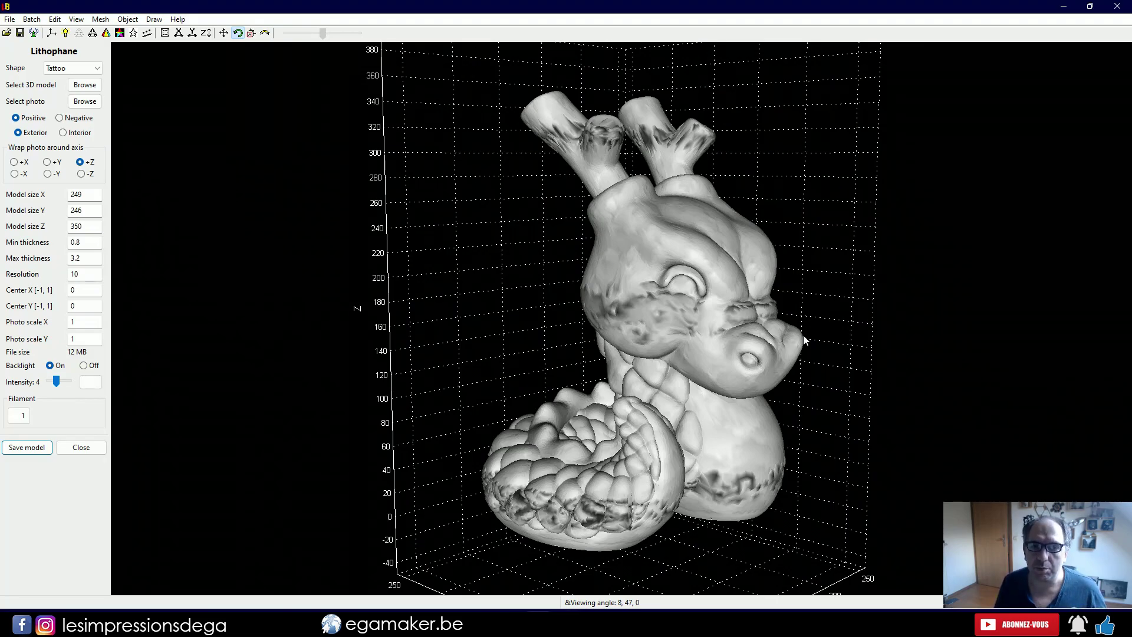
{"action": "mouse_move", "coordinate": [632, 267]}
{"action": "left_mouse_down"}
{"action": "mouse_move", "coordinate": [643, 264]}
{"action": "mouse_move", "coordinate": [583, 258]}
{"action": "mouse_move", "coordinate": [726, 280]}
{"action": "left_mouse_up"}
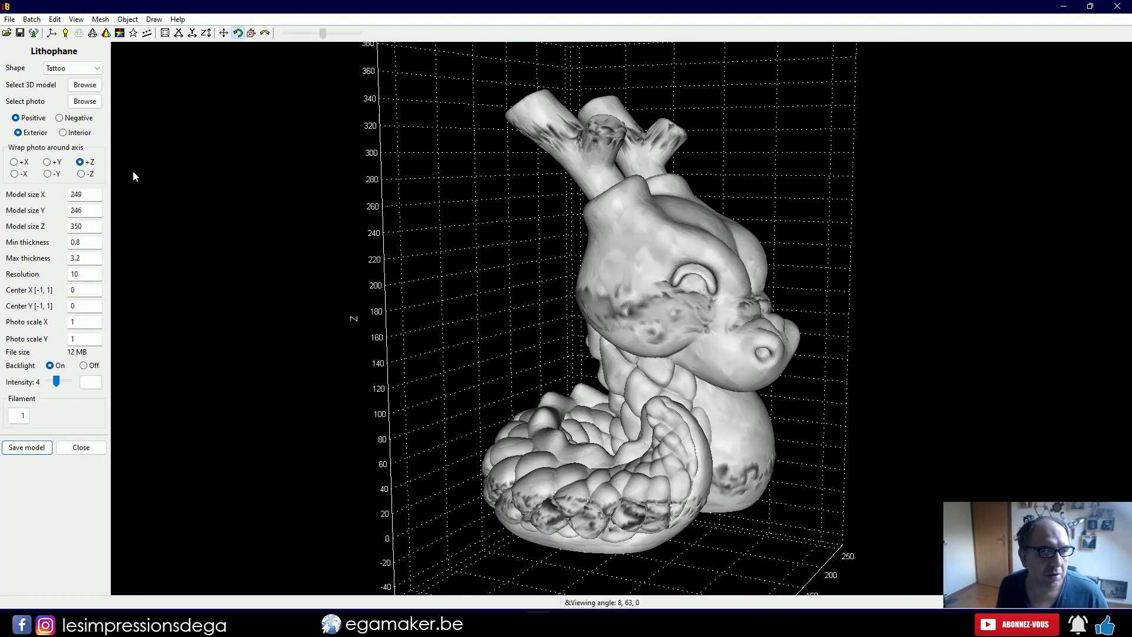
- Try Negative relief, return to Positive, and set the texture resolution to 2
{"action": "left_click", "coordinate": [59, 117]}
{"action": "left_click", "coordinate": [17, 118]}
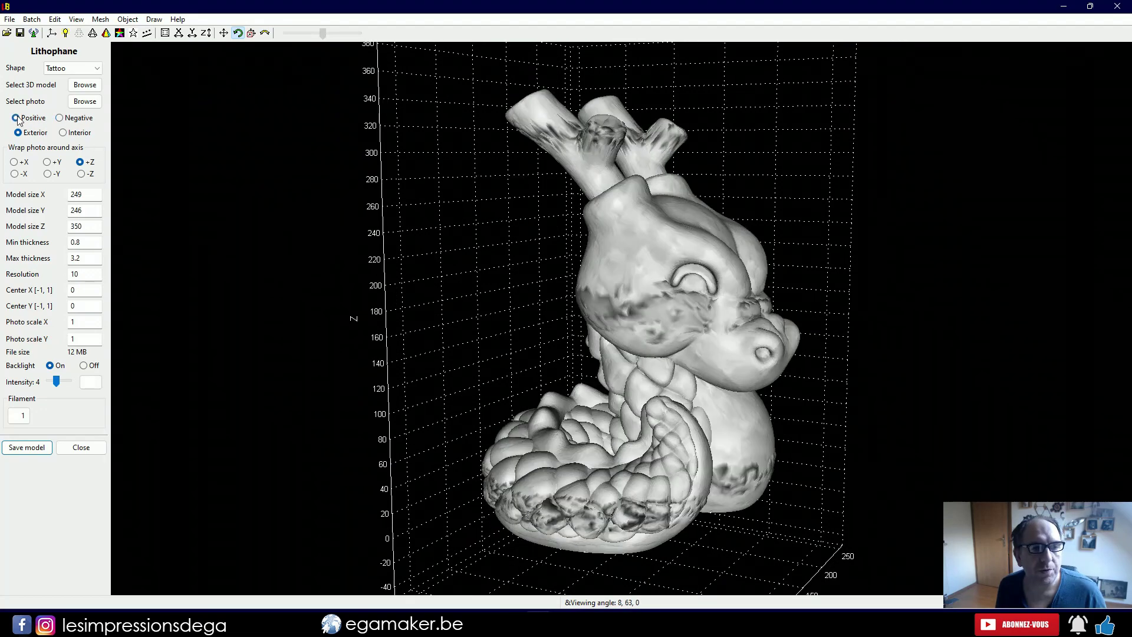
{"action": "double_click", "coordinate": [76, 274]}
{"action": "type", "text": "2"}
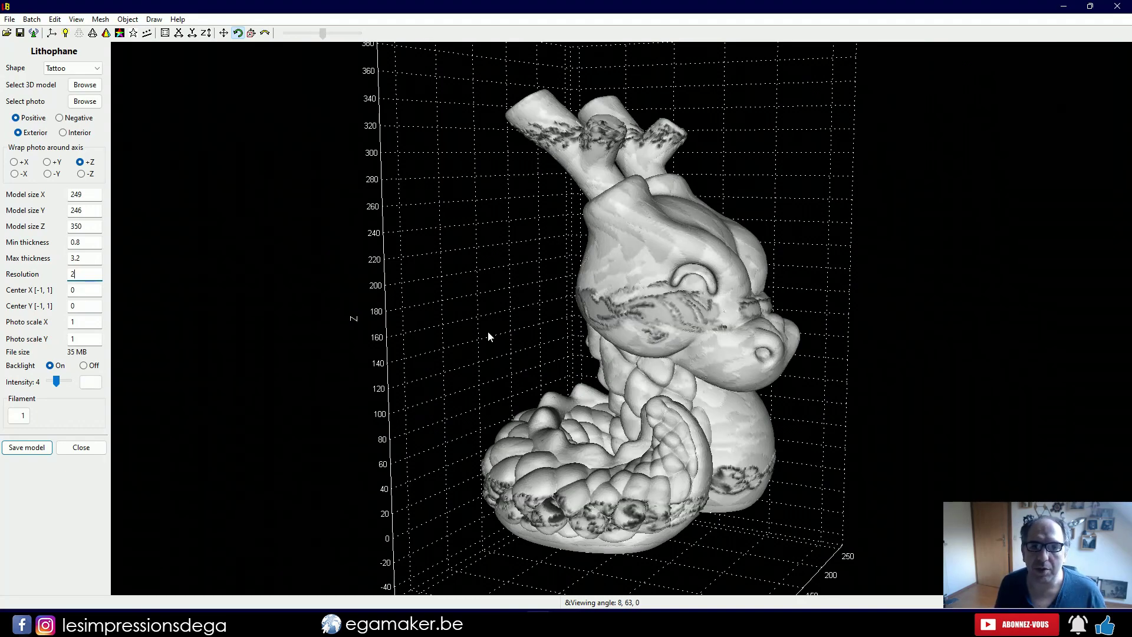
{"action": "left_click_drag", "start_coordinate": [487, 330], "coordinate": [465, 348]}
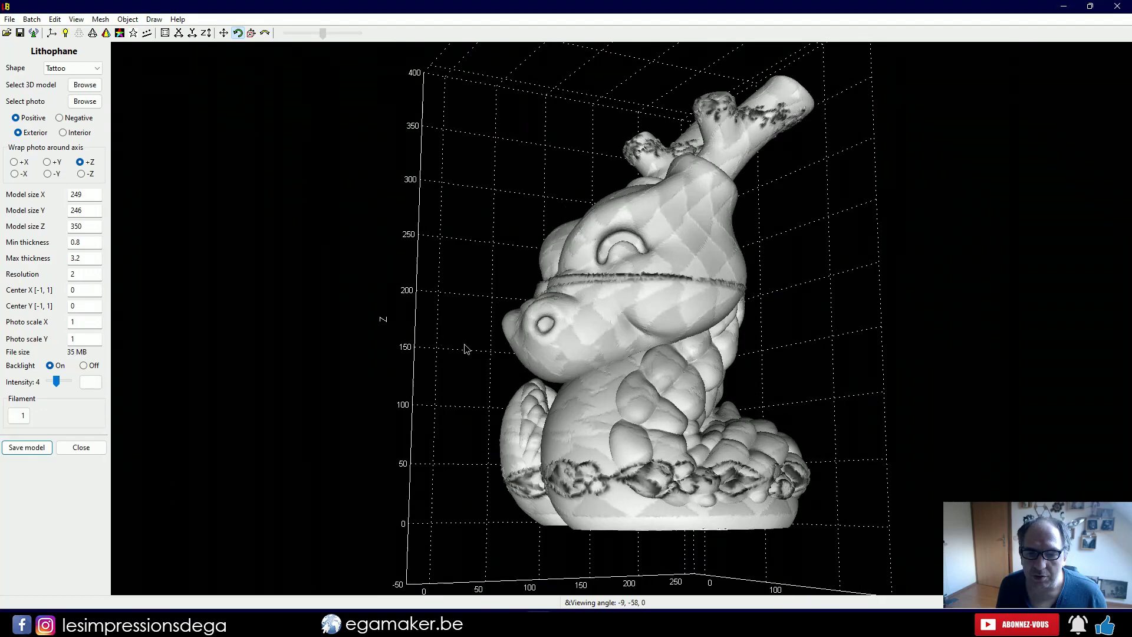
{"action": "scroll", "coordinate": [692, 338], "scroll_direction": "up", "scroll_amount": 2}
{"action": "scroll", "coordinate": [692, 338], "scroll_direction": "up", "scroll_amount": 2}
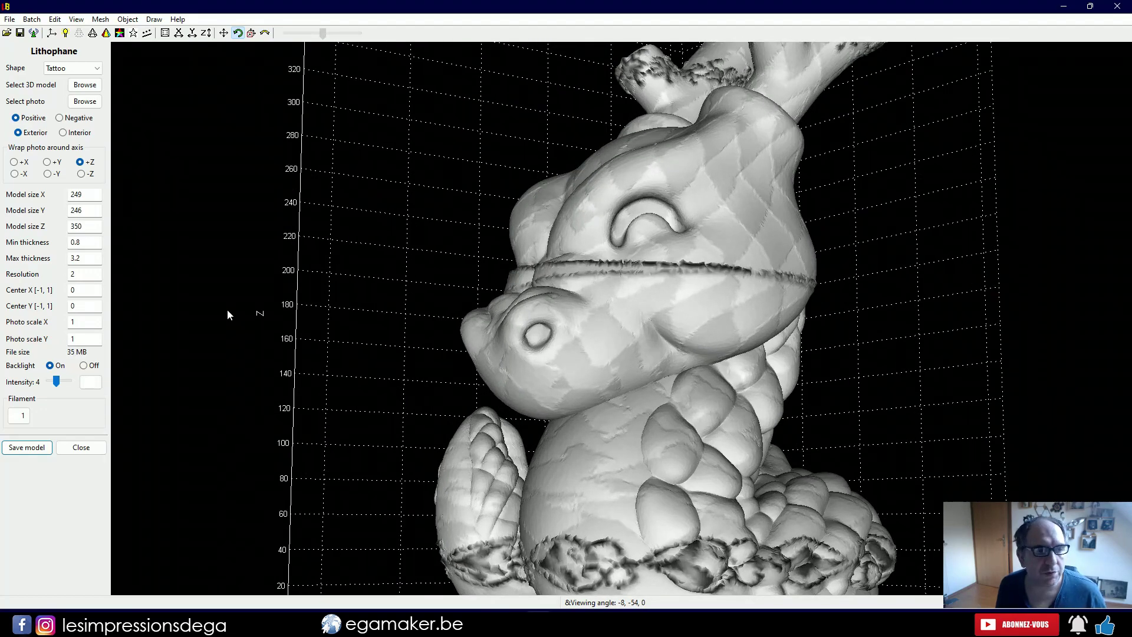
- Lower the texture resolution further to 1 for a 96 MB model
{"action": "double_click", "coordinate": [71, 274]}
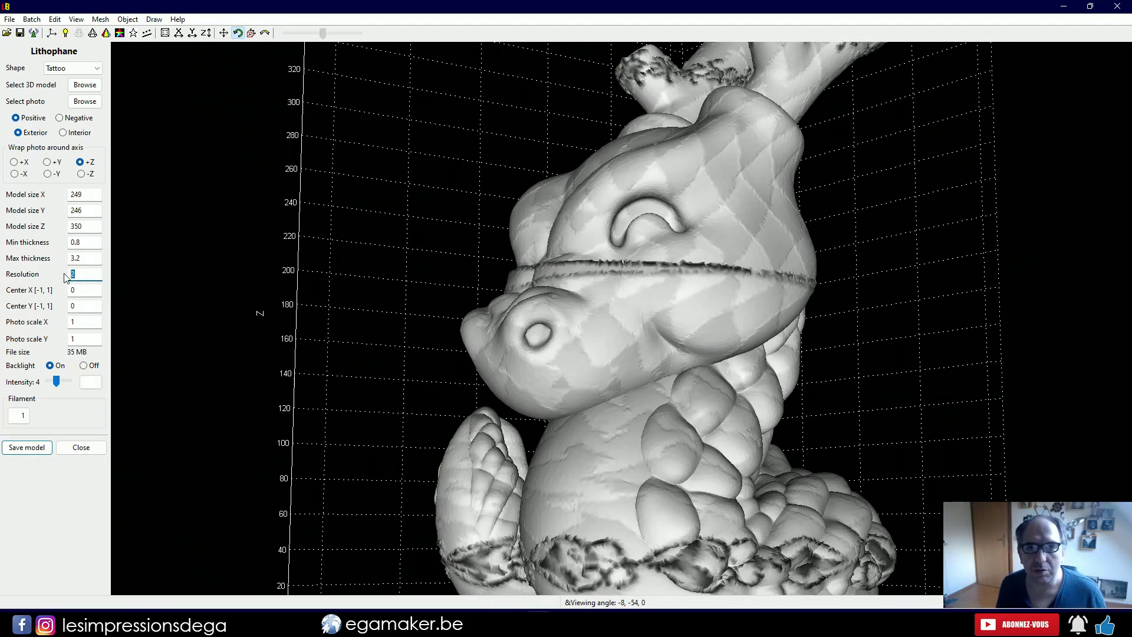
{"action": "type", "text": "1"}
{"action": "key", "text": "Return"}
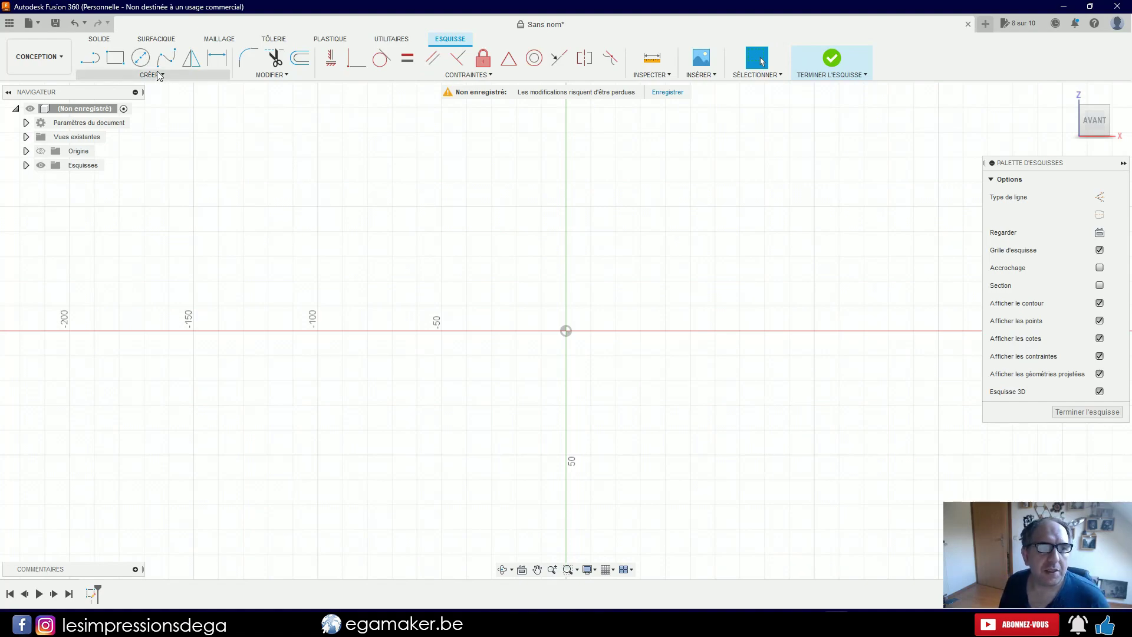
- Draw a 45 mm vertical construction line upward from the sketch origin
{"action": "left_click", "coordinate": [89, 59]}
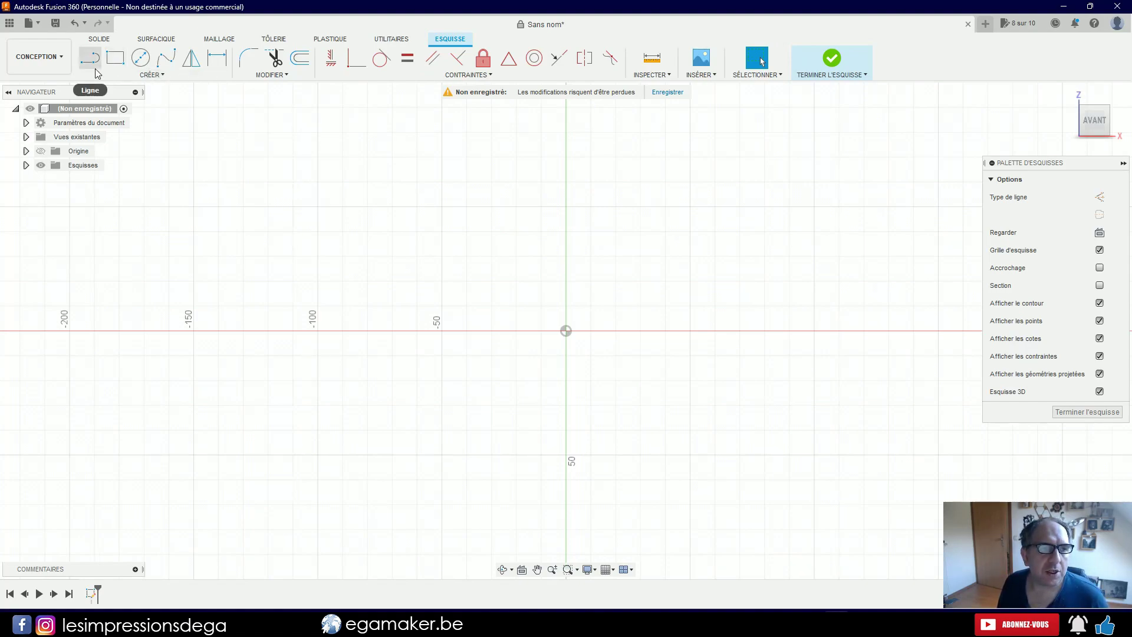
{"action": "left_click", "coordinate": [1100, 197]}
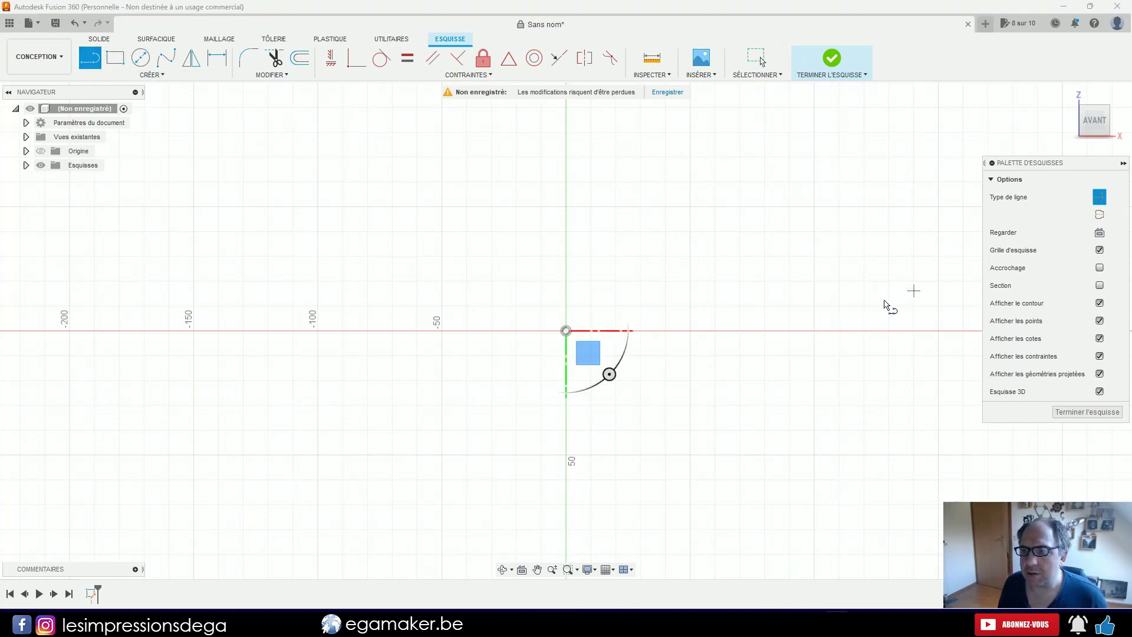
{"action": "left_click", "coordinate": [566, 329]}
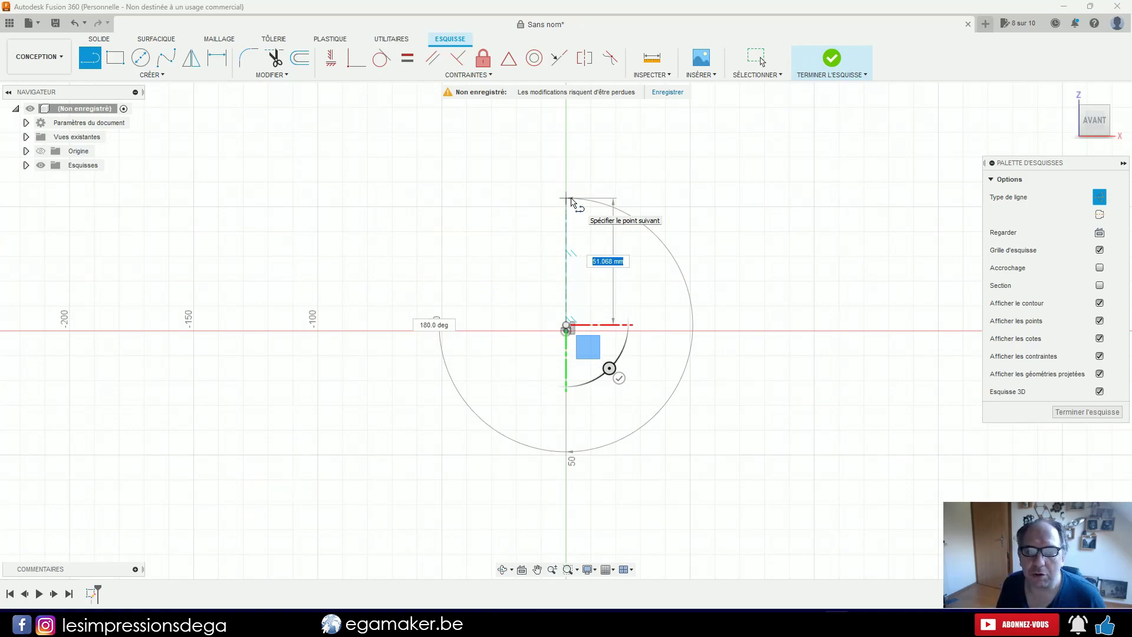
{"action": "type", "text": "45"}
{"action": "key", "text": "Return"}
{"action": "key", "text": "Escape"}
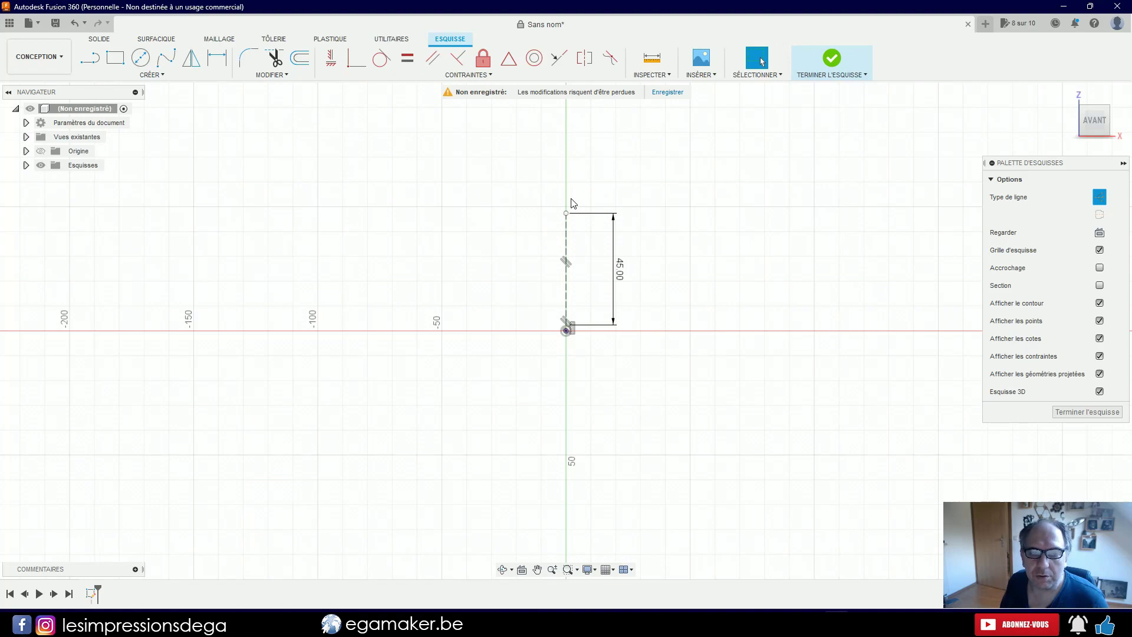
{"action": "left_click", "coordinate": [1100, 197]}
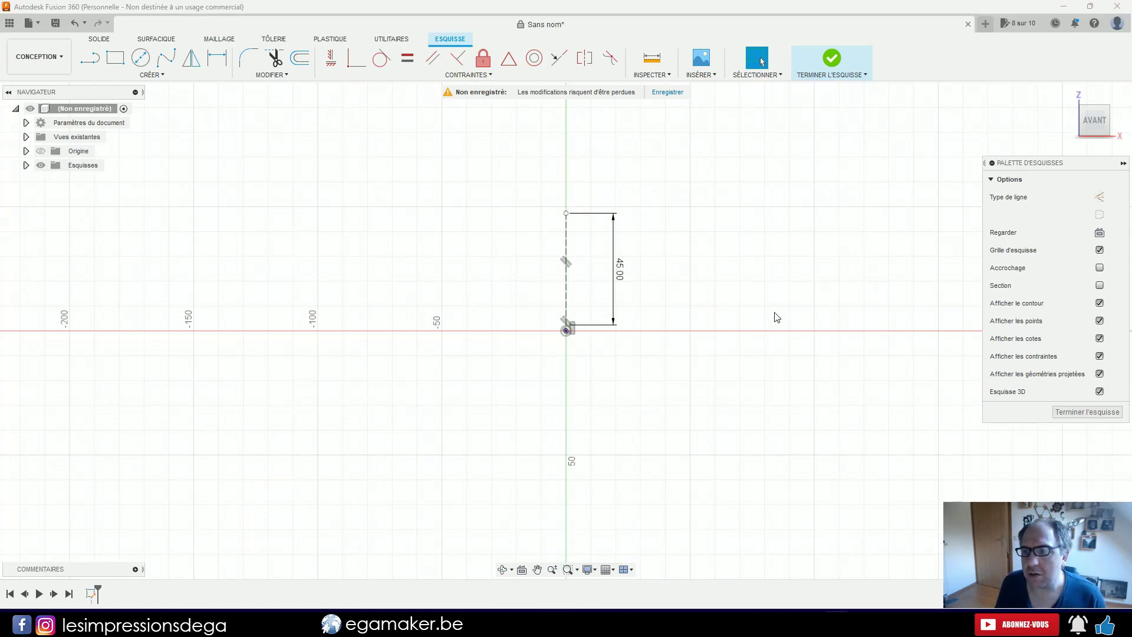
- Draw a centre-point arc centred on the line's top and make its bottom coincident with the origin
{"action": "left_click", "coordinate": [155, 78]}
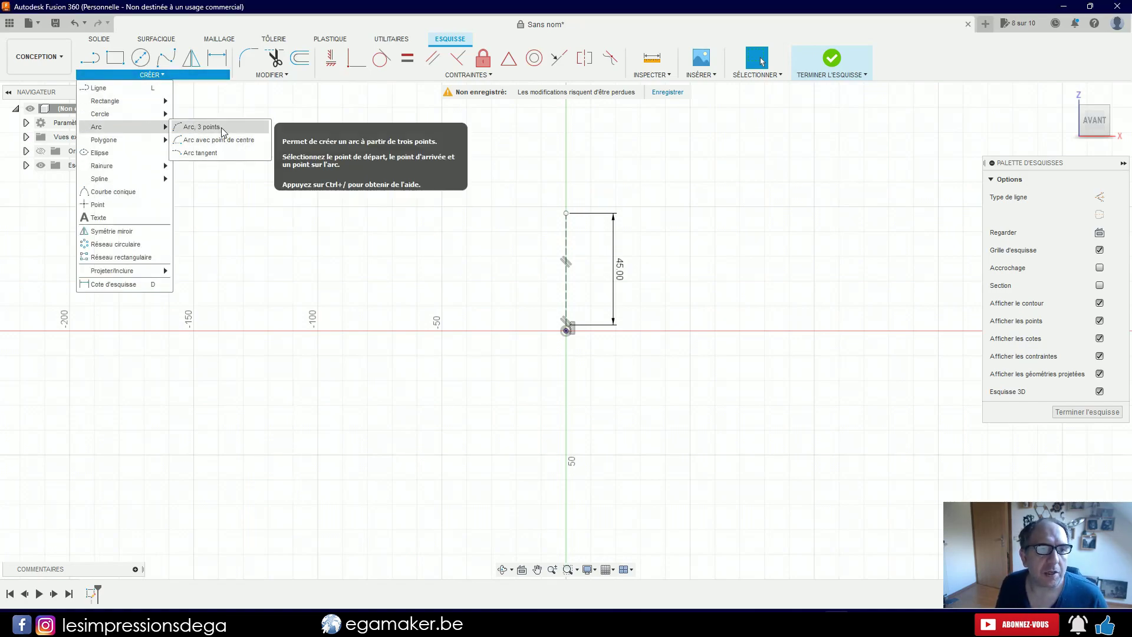
{"action": "left_click", "coordinate": [224, 140]}
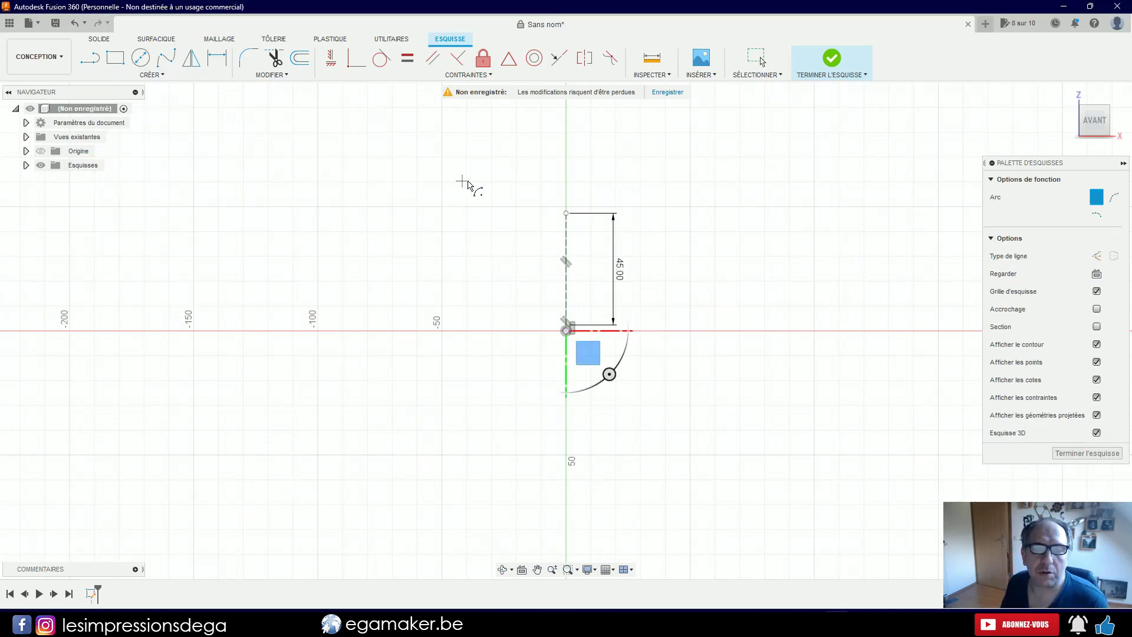
{"action": "left_click", "coordinate": [565, 214]}
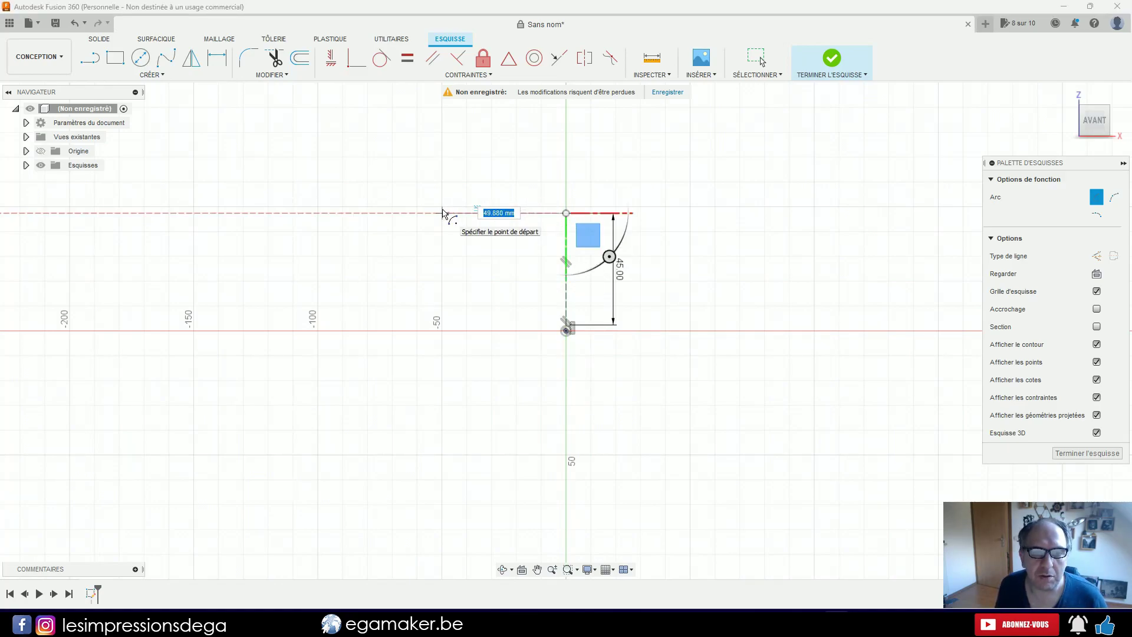
{"action": "left_click", "coordinate": [466, 213]}
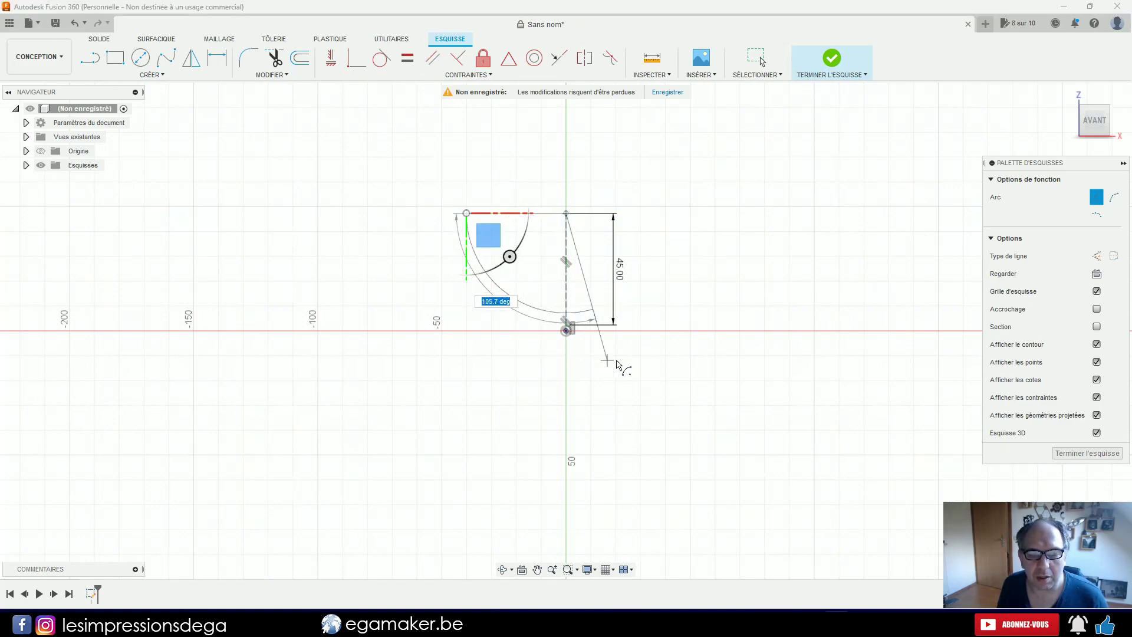
{"action": "left_click", "coordinate": [814, 287]}
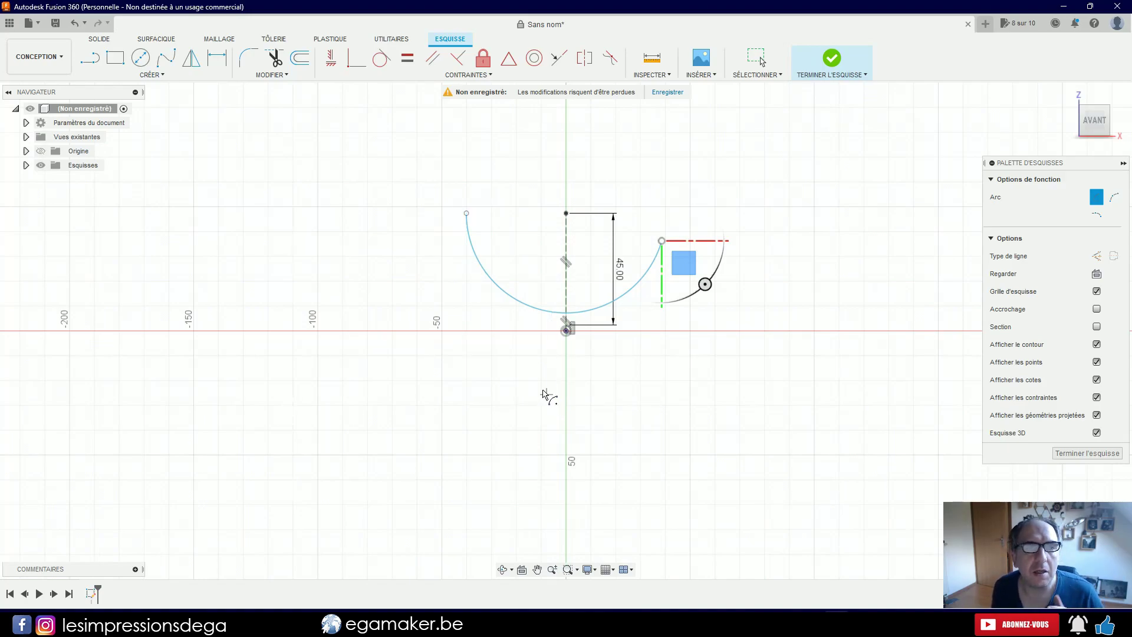
{"action": "left_click", "coordinate": [356, 66]}
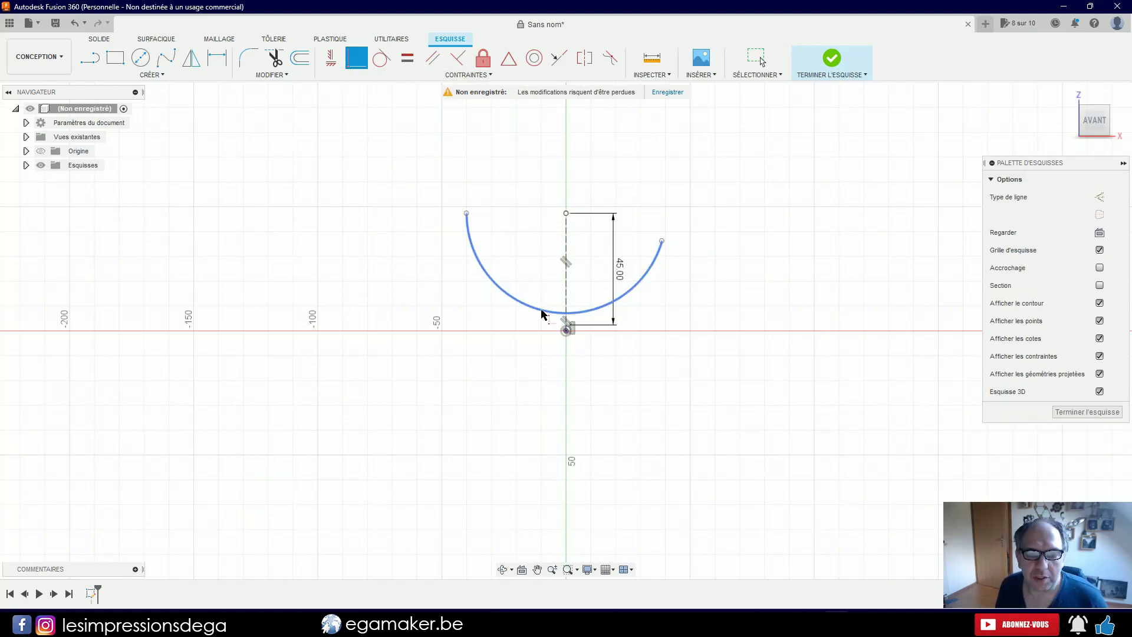
{"action": "left_click", "coordinate": [544, 311]}
{"action": "left_click", "coordinate": [565, 332]}
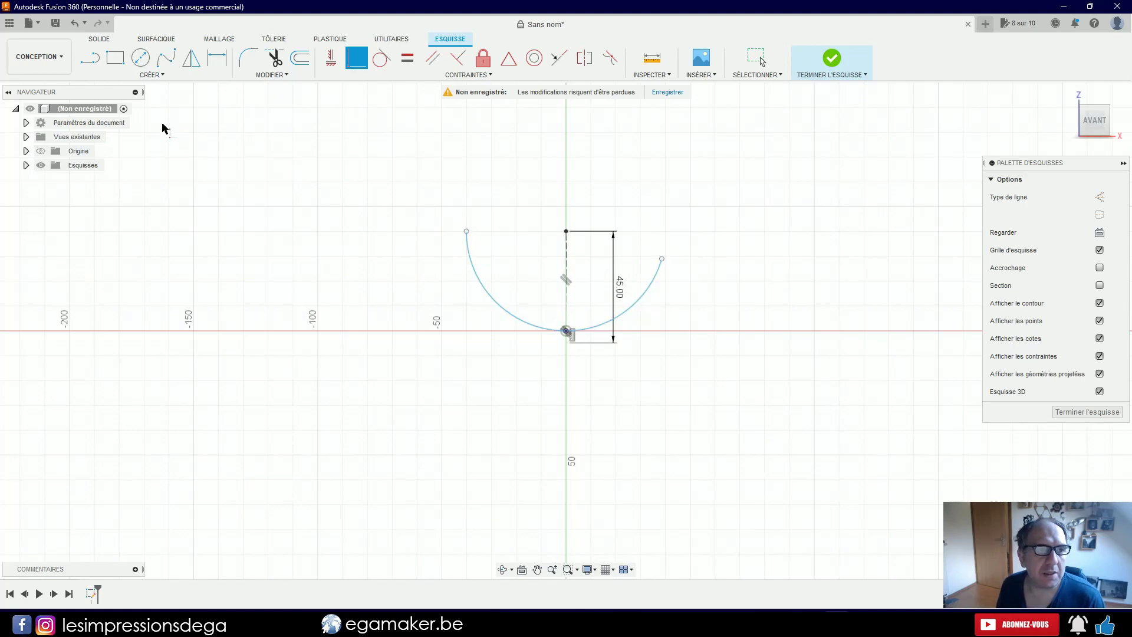
- Join the arc's two endpoints with a horizontal construction line
{"action": "left_click", "coordinate": [90, 58]}
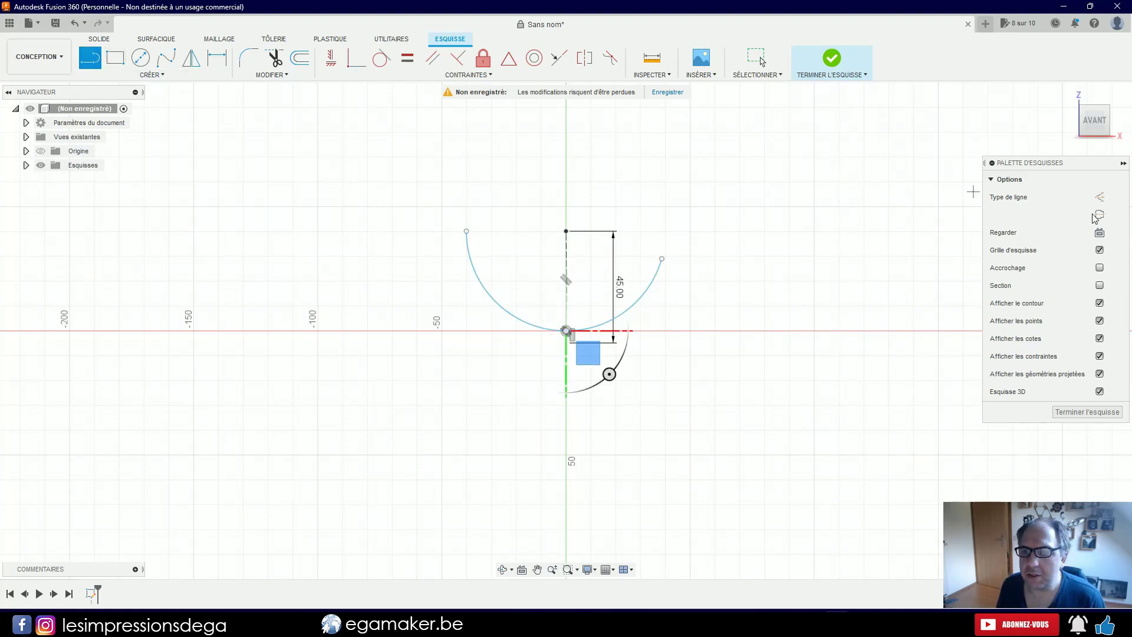
{"action": "left_click", "coordinate": [1100, 197]}
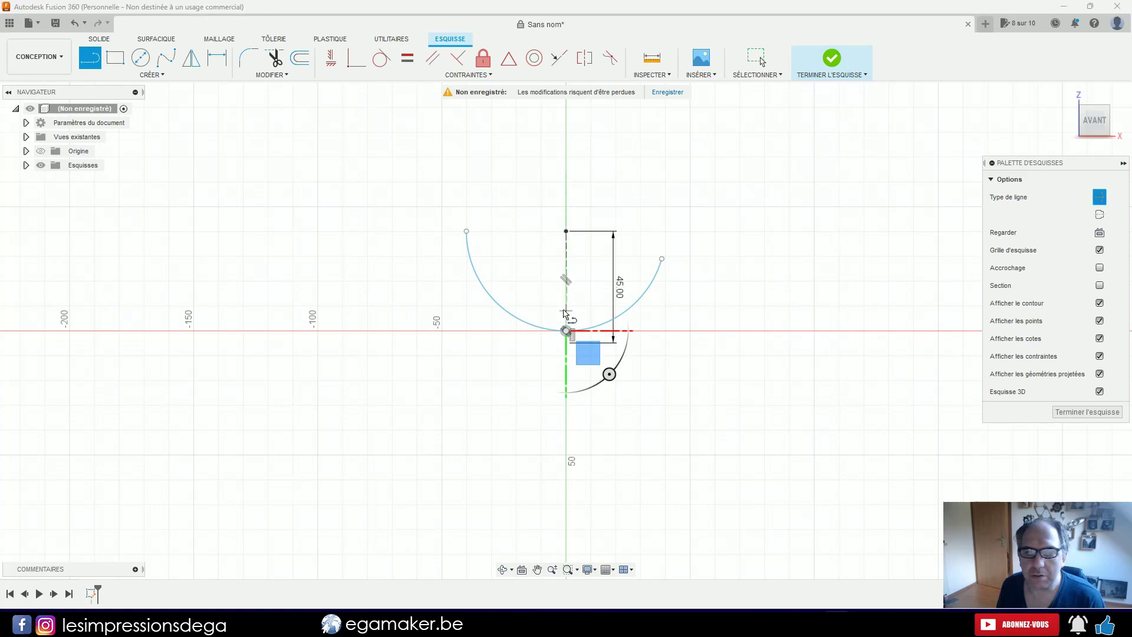
{"action": "left_click", "coordinate": [465, 231]}
{"action": "left_click", "coordinate": [662, 259]}
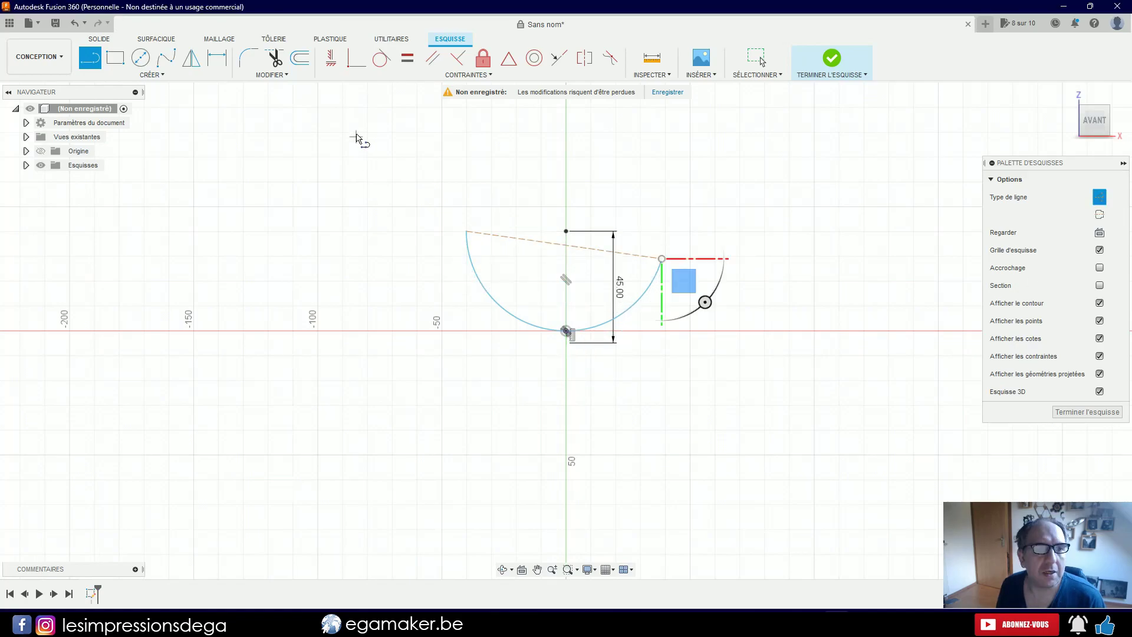
{"action": "left_click", "coordinate": [332, 60]}
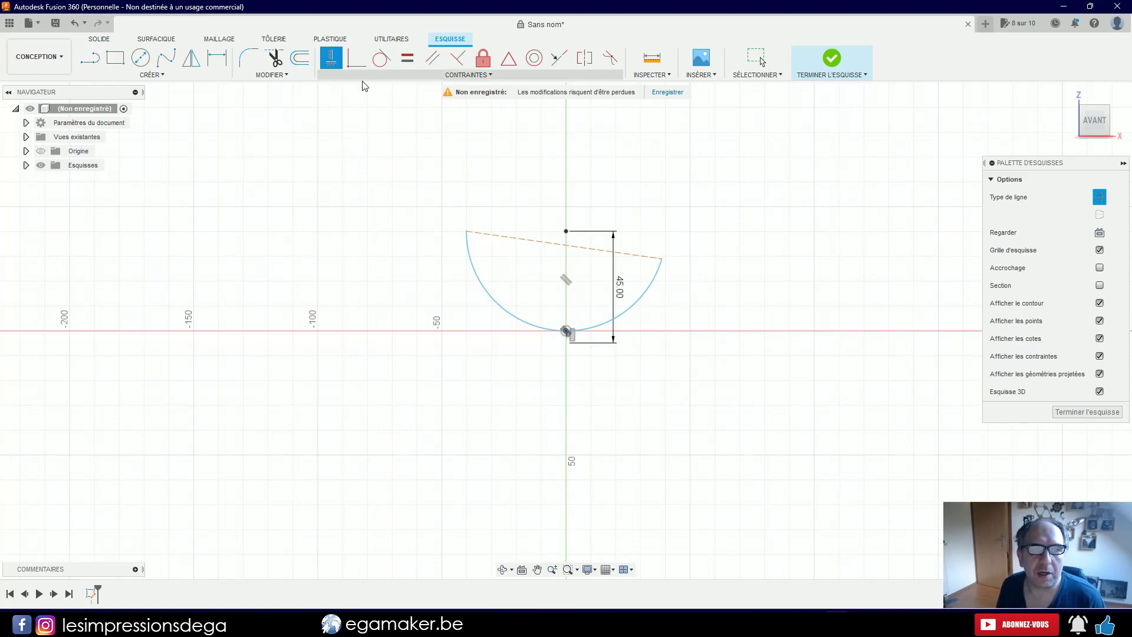
{"action": "left_click", "coordinate": [529, 242]}
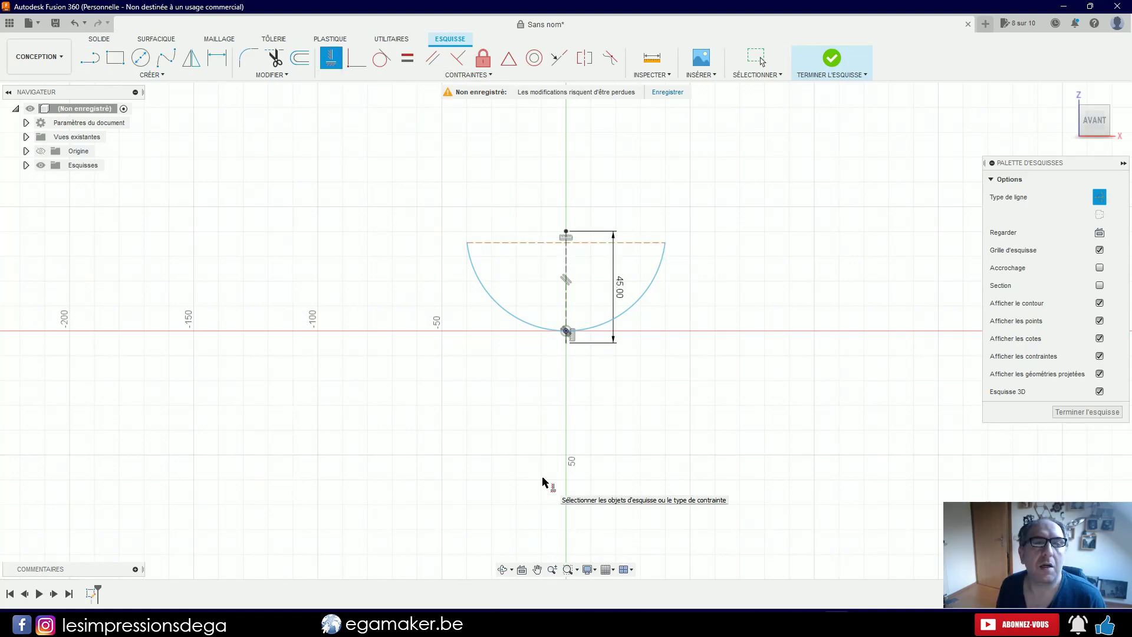
{"action": "left_click", "coordinate": [1100, 197]}
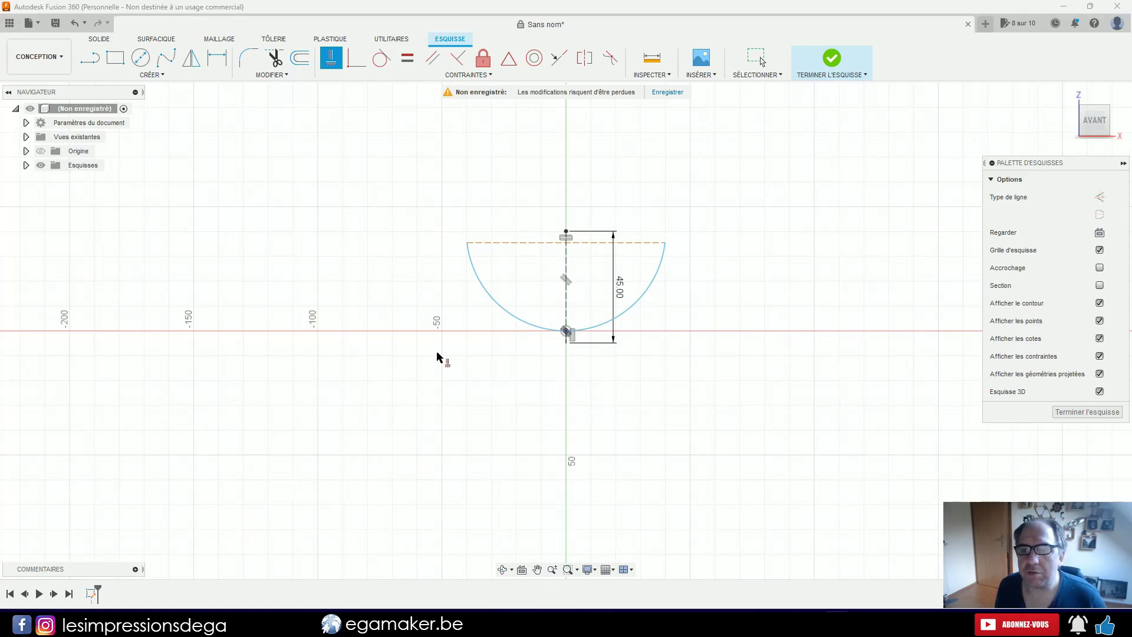
- Draw a centre-point side arc sweeping upward from the half-circle's end
{"action": "left_click", "coordinate": [145, 77]}
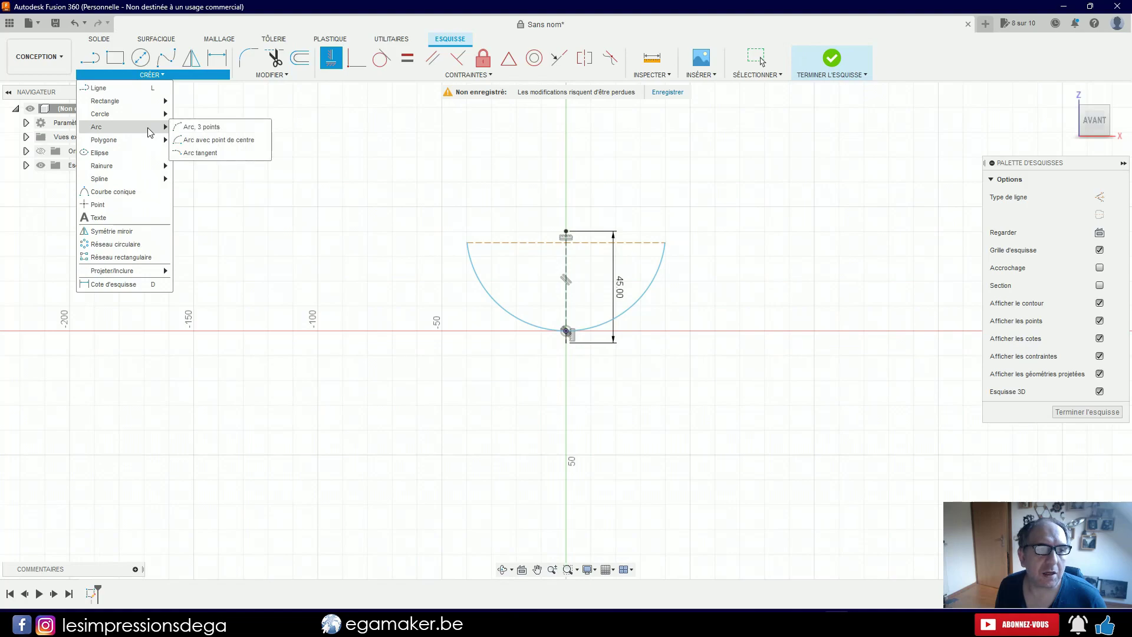
{"action": "left_click", "coordinate": [211, 145]}
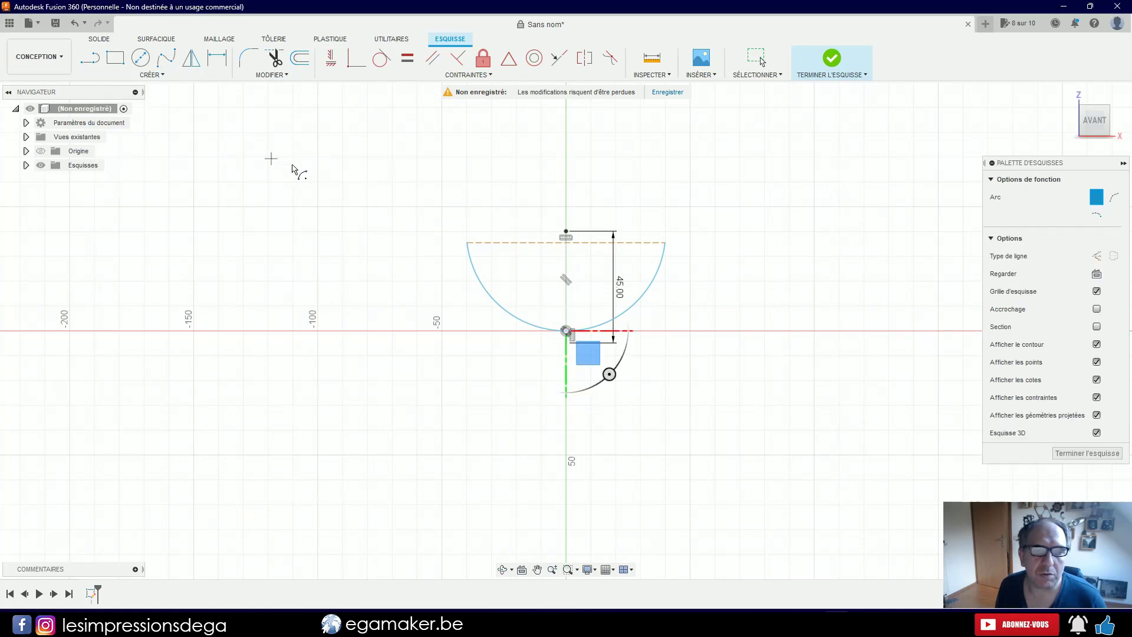
{"action": "left_click", "coordinate": [665, 243]}
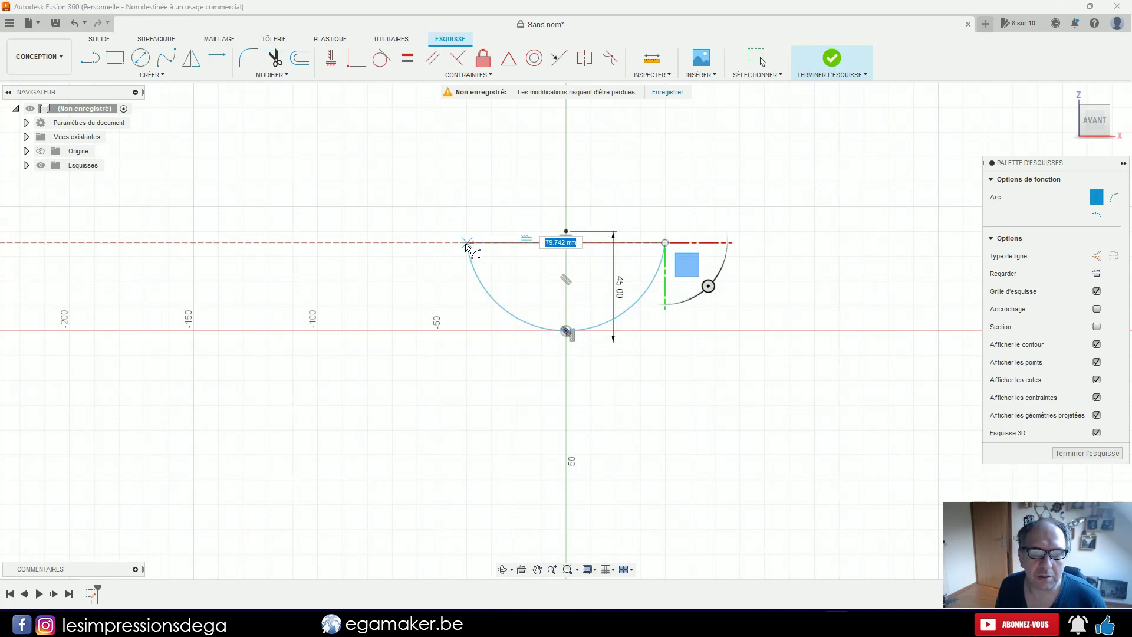
{"action": "left_click", "coordinate": [467, 243]}
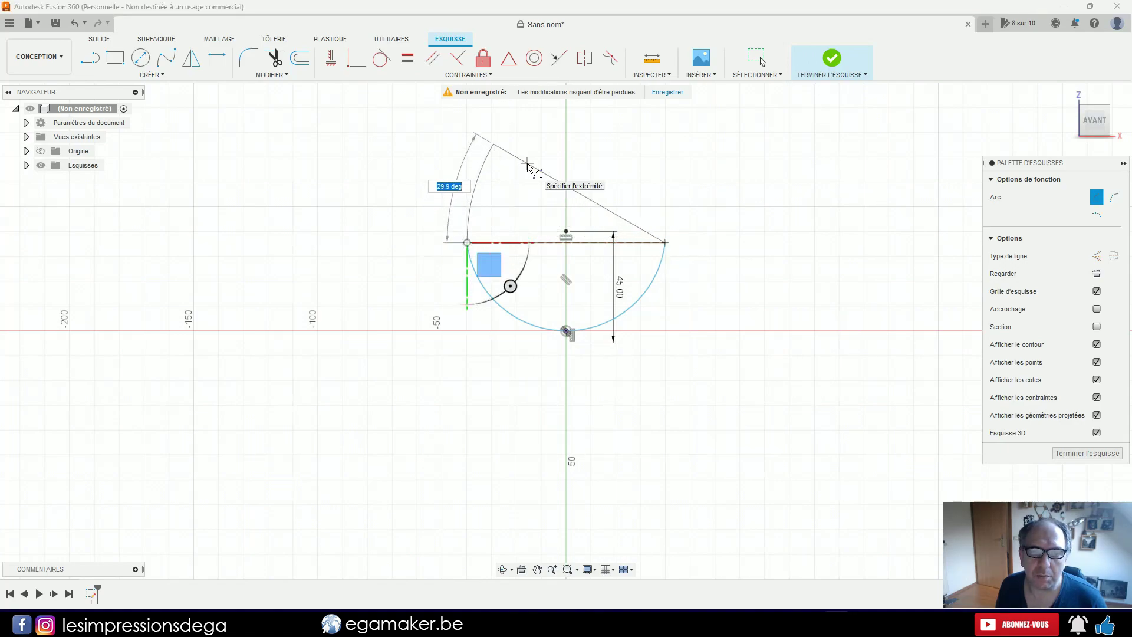
{"action": "left_click", "coordinate": [522, 152]}
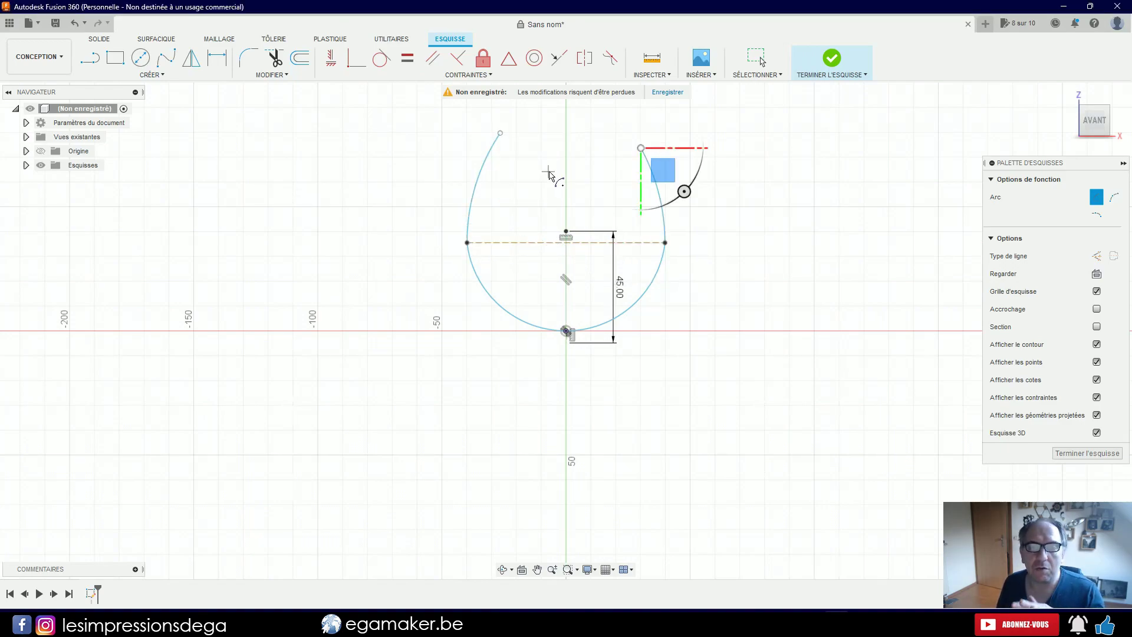
{"action": "middle_click_drag", "start_coordinate": [556, 179], "coordinate": [537, 365]}
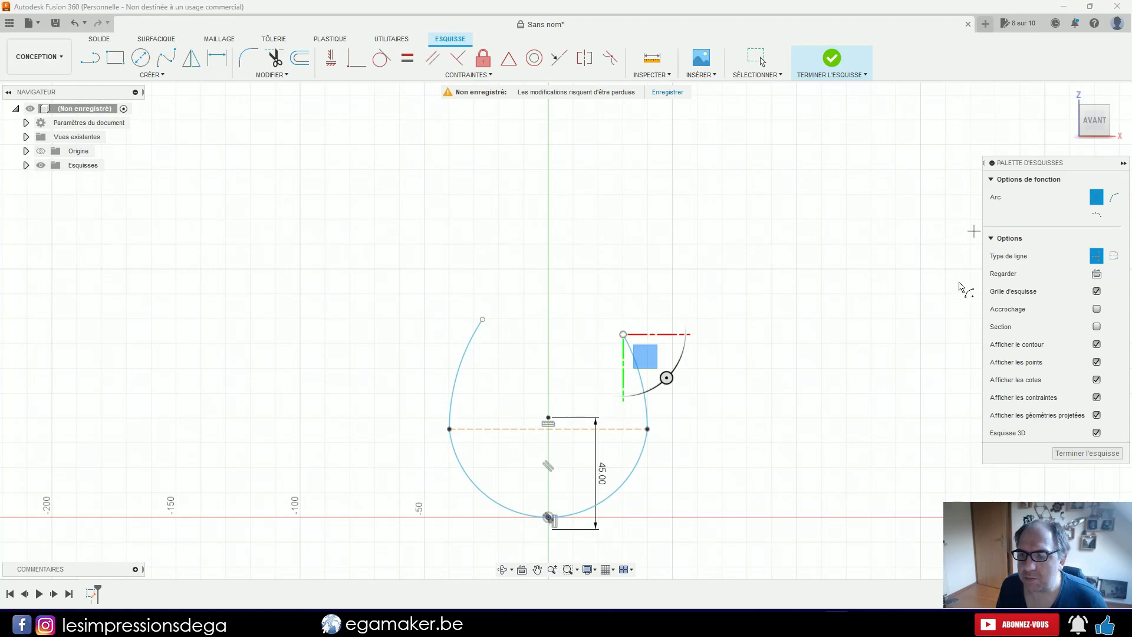
- Connect the side arcs' tops with a horizontal construction line
{"action": "left_click", "coordinate": [90, 59]}
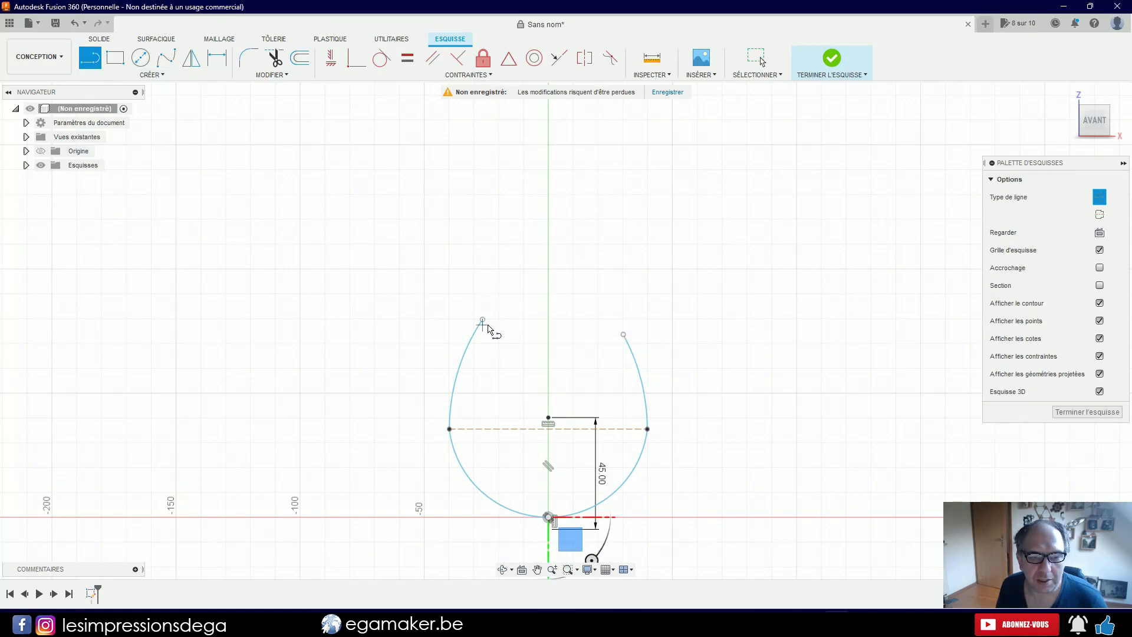
{"action": "left_click", "coordinate": [482, 320]}
{"action": "left_click_drag", "start_coordinate": [623, 334], "coordinate": [613, 409]}
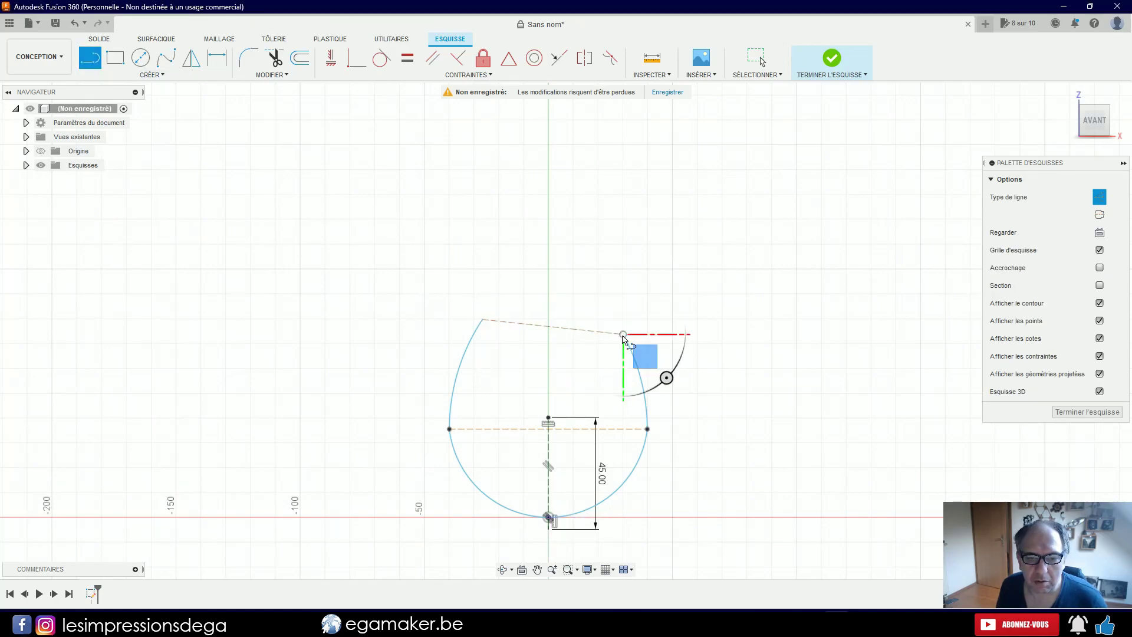
{"action": "left_click", "coordinate": [331, 57]}
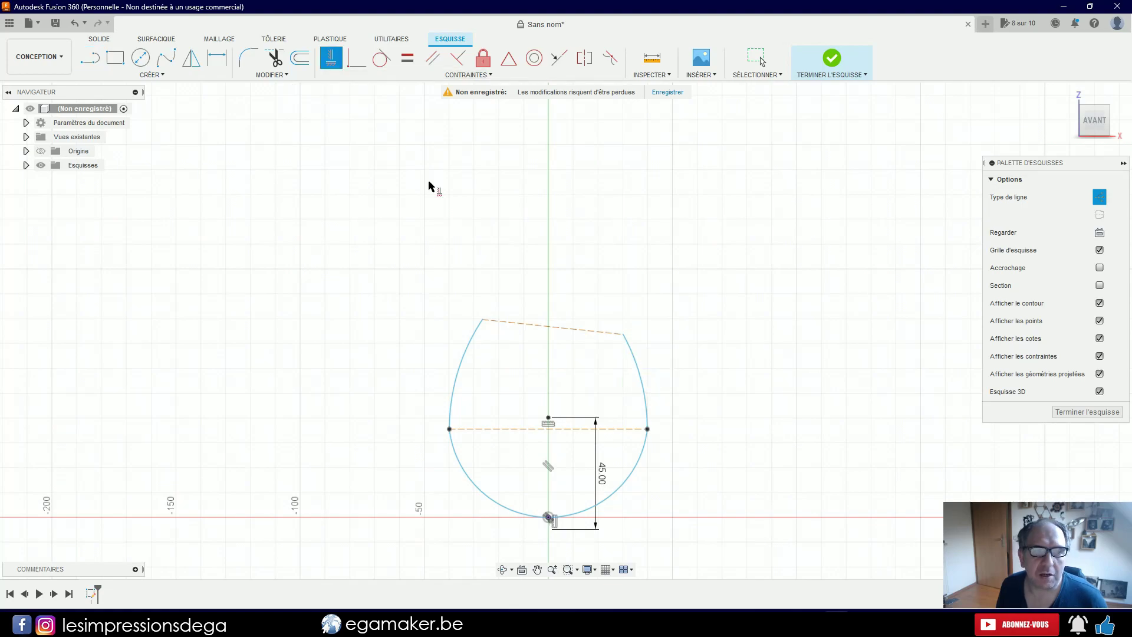
{"action": "left_click", "coordinate": [549, 331]}
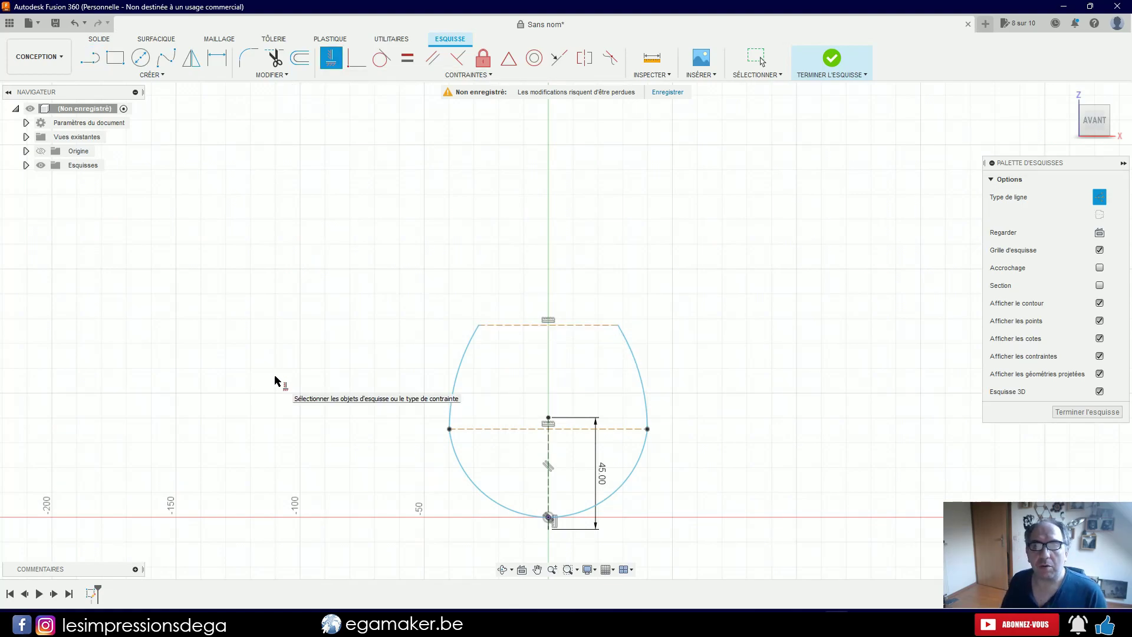
- Close the egg with a three-point top arc bowed upward, selecting it for tangency
{"action": "left_click", "coordinate": [152, 75]}
{"action": "mouse_move", "coordinate": [124, 126]}
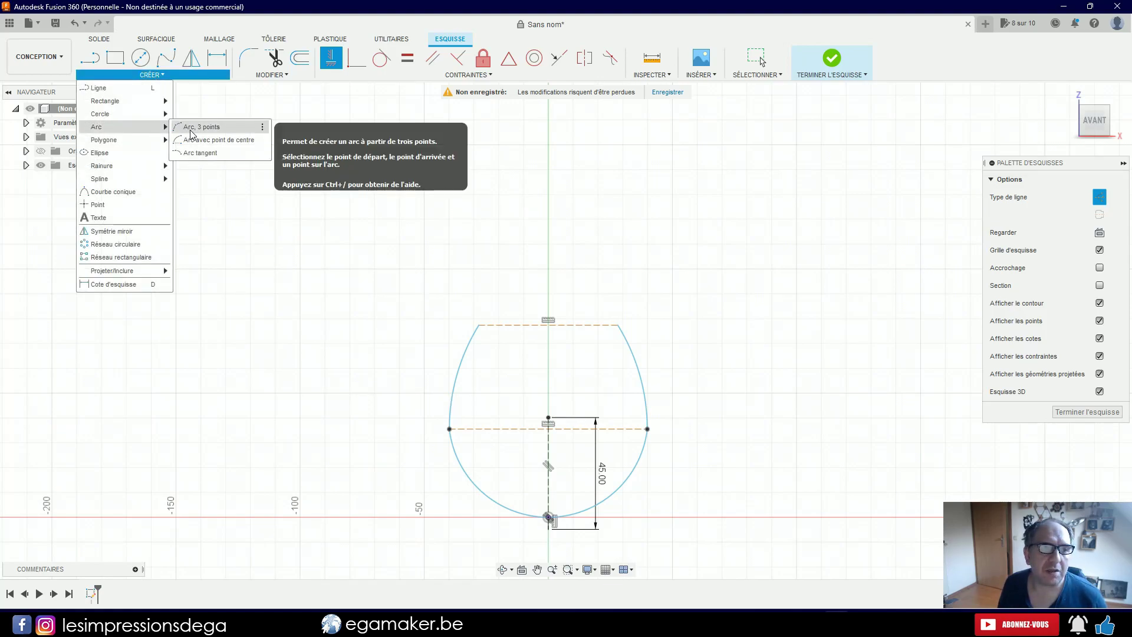
{"action": "left_click", "coordinate": [193, 128]}
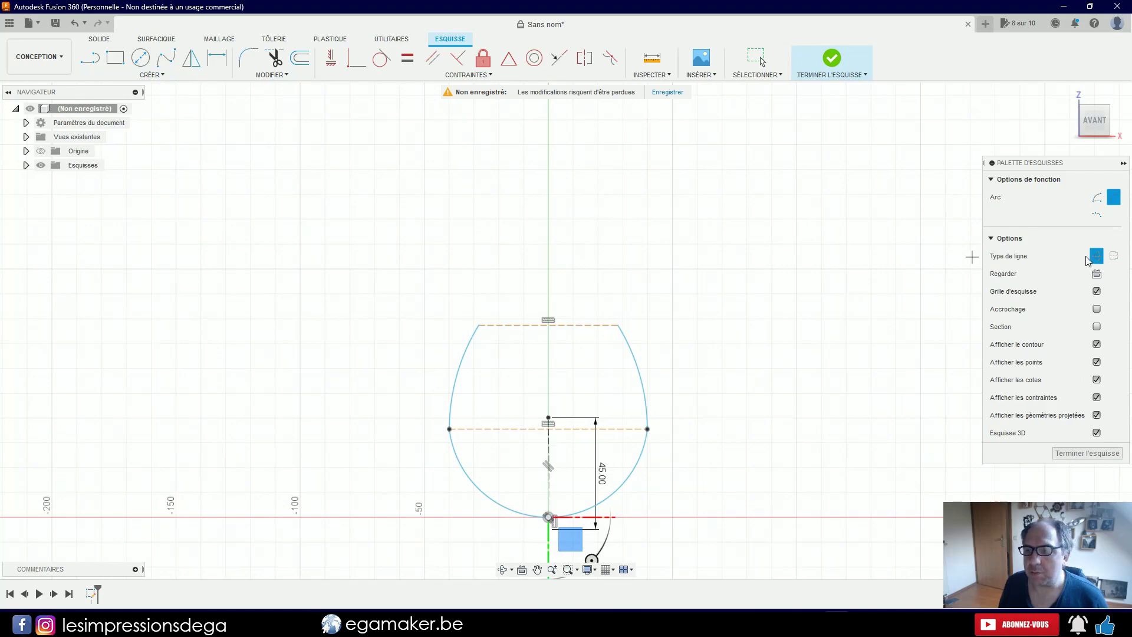
{"action": "left_click", "coordinate": [617, 325]}
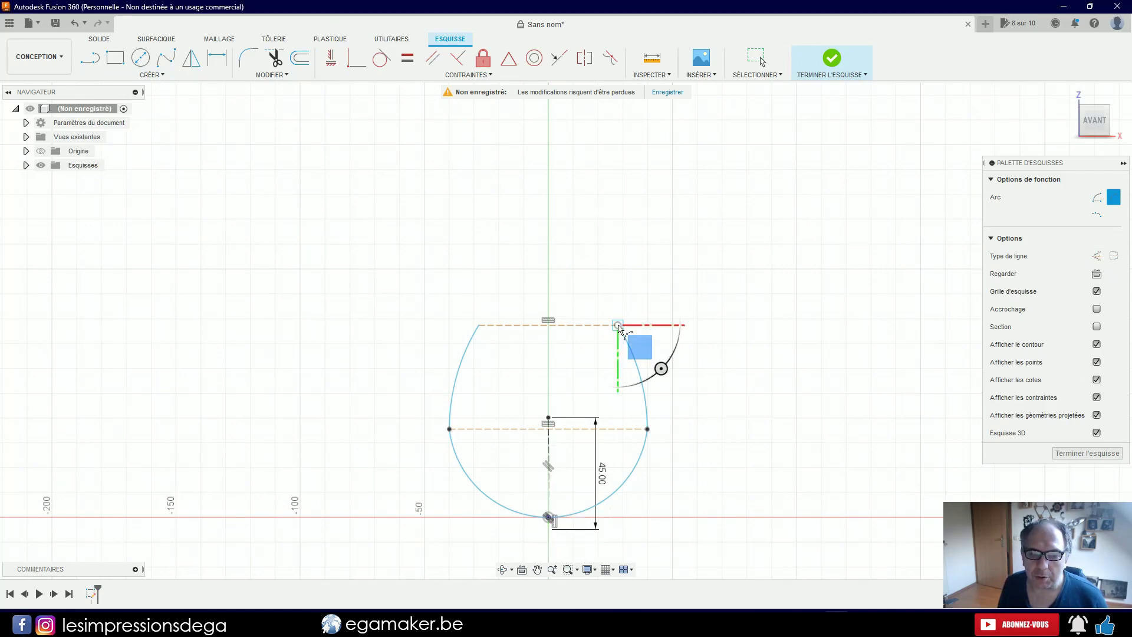
{"action": "left_click", "coordinate": [480, 326]}
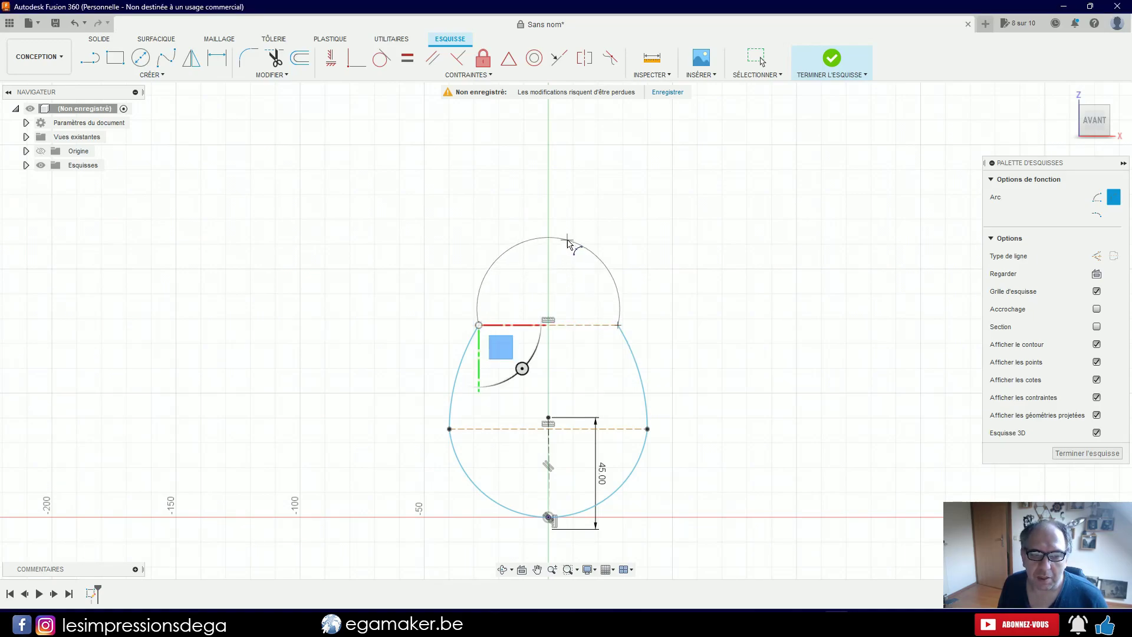
{"action": "left_click", "coordinate": [563, 286]}
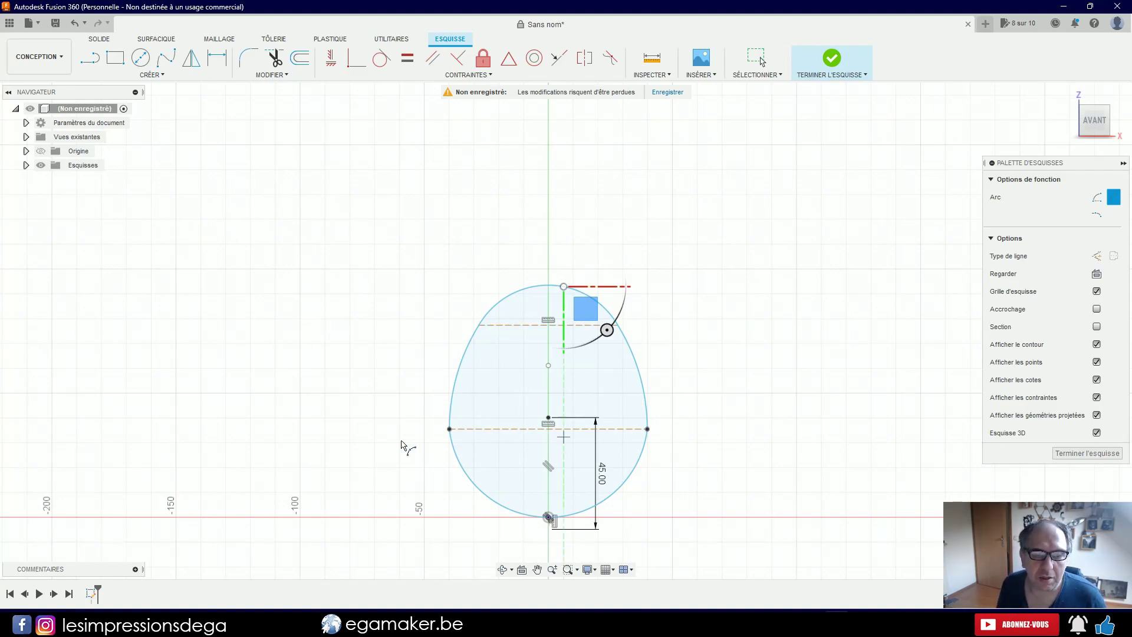
{"action": "left_click", "coordinate": [378, 60]}
{"action": "left_click", "coordinate": [504, 297]}
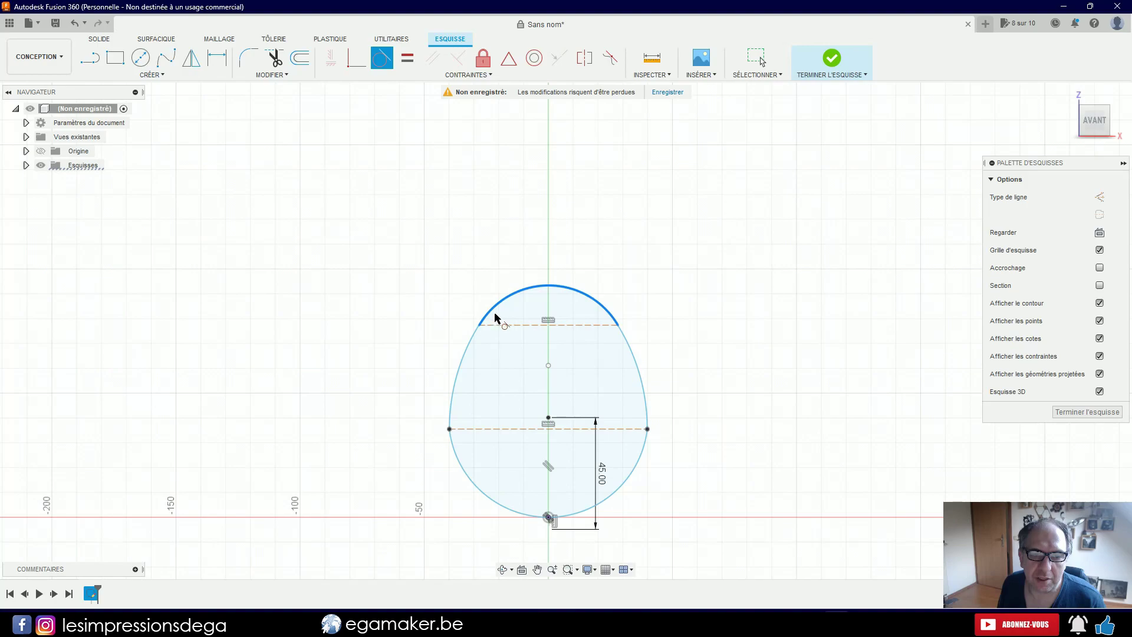
- Make the top arc tangent to the left side, draw a top-to-bottom centre line, and finish the sketch
{"action": "left_click", "coordinate": [471, 345]}
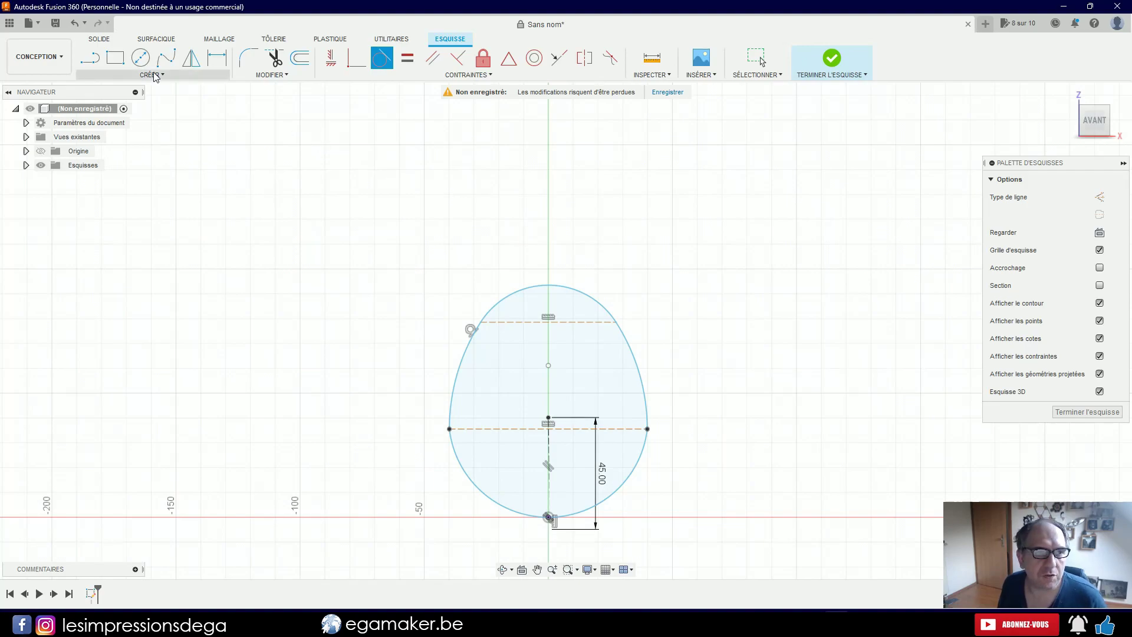
{"action": "left_click", "coordinate": [90, 59]}
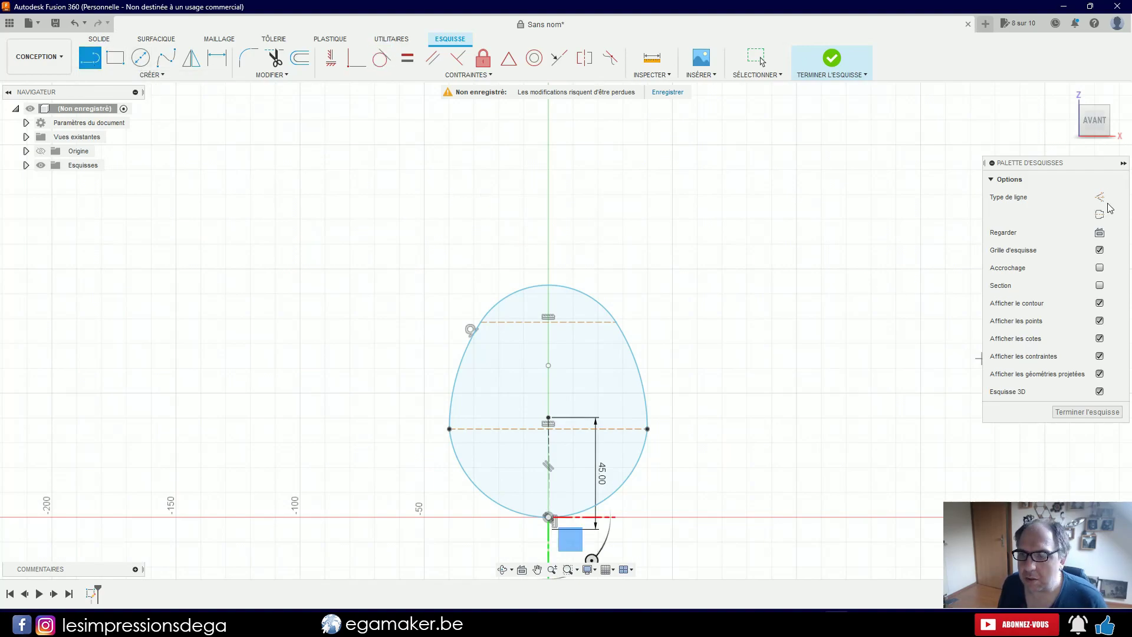
{"action": "left_click", "coordinate": [548, 285]}
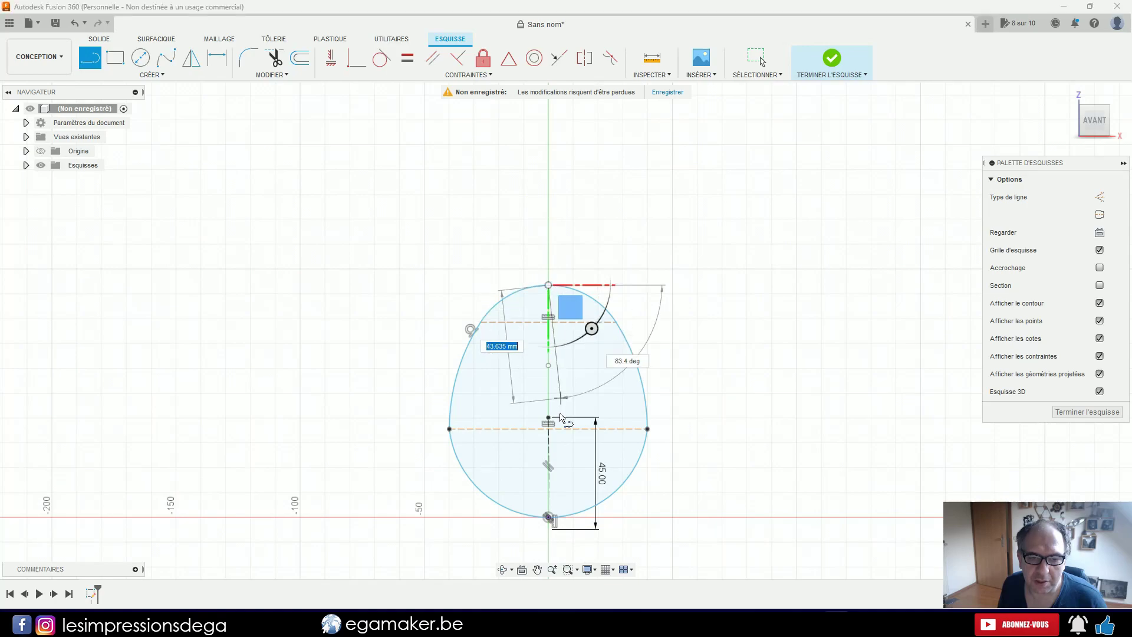
{"action": "left_click", "coordinate": [549, 516]}
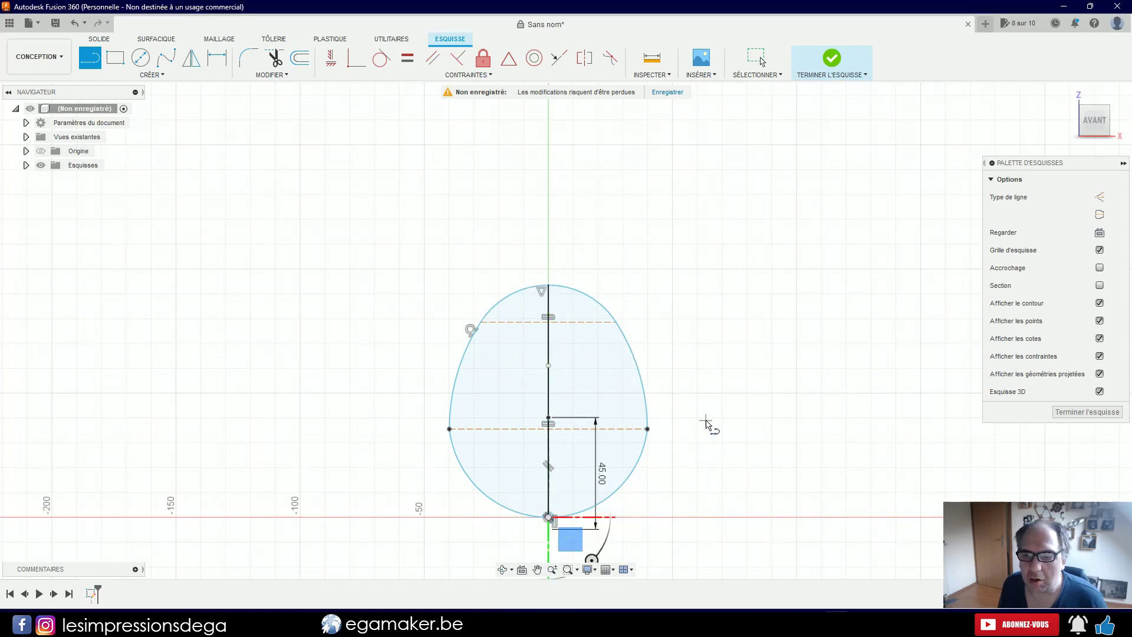
{"action": "middle_click_drag", "start_coordinate": [706, 422], "coordinate": [729, 307]}
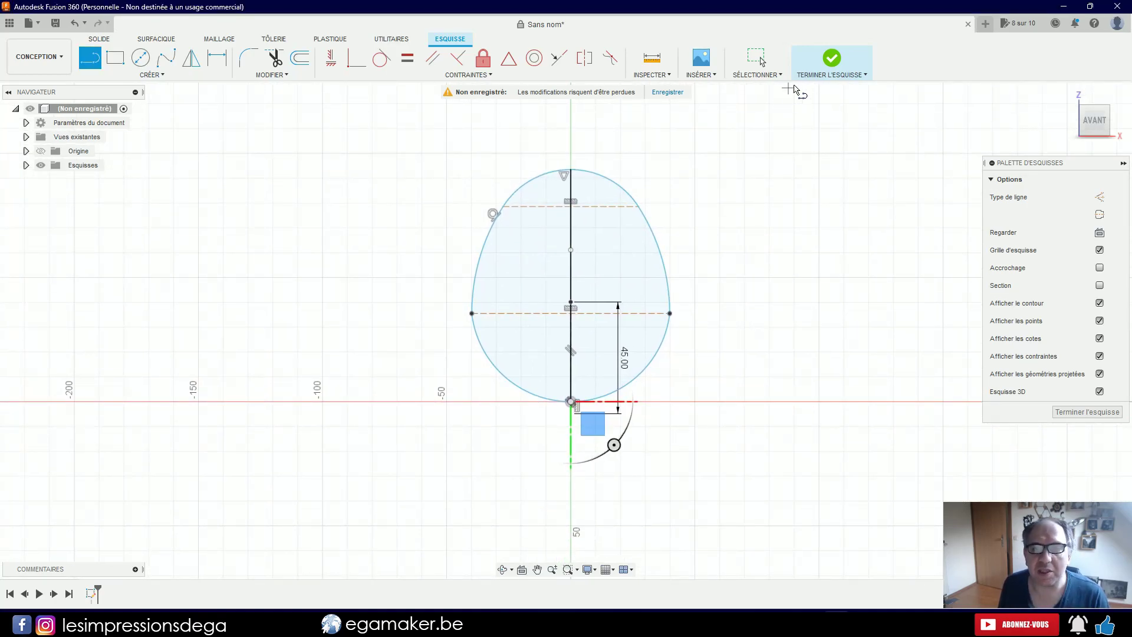
{"action": "left_click", "coordinate": [832, 58]}
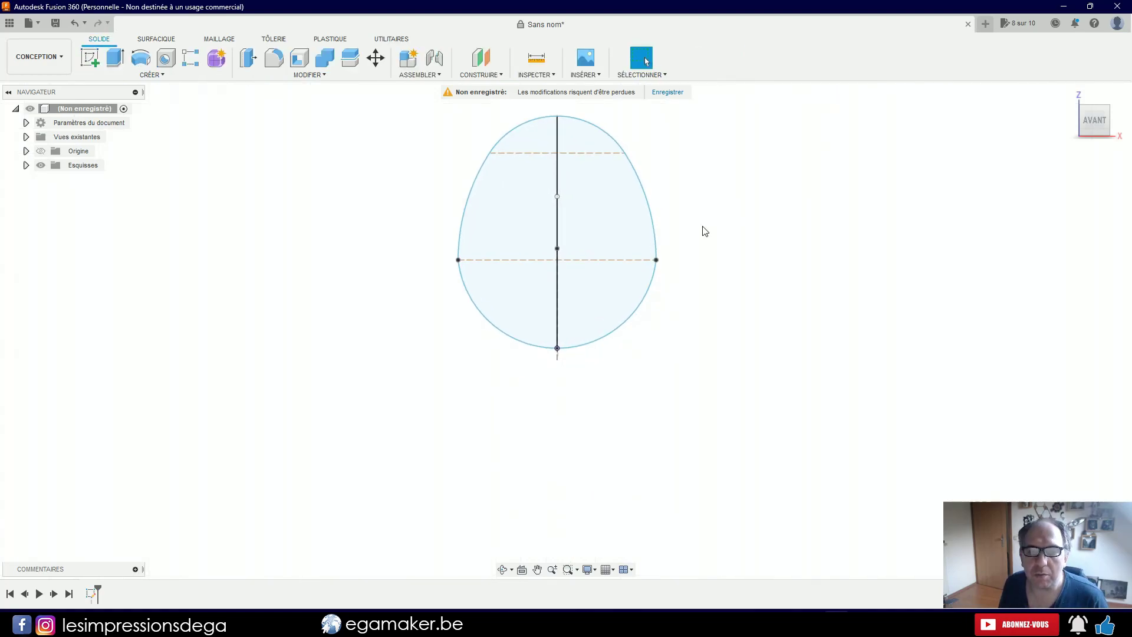
- Revolve the left half profile 360° around the centre line into a solid egg
{"action": "left_click", "coordinate": [159, 75]}
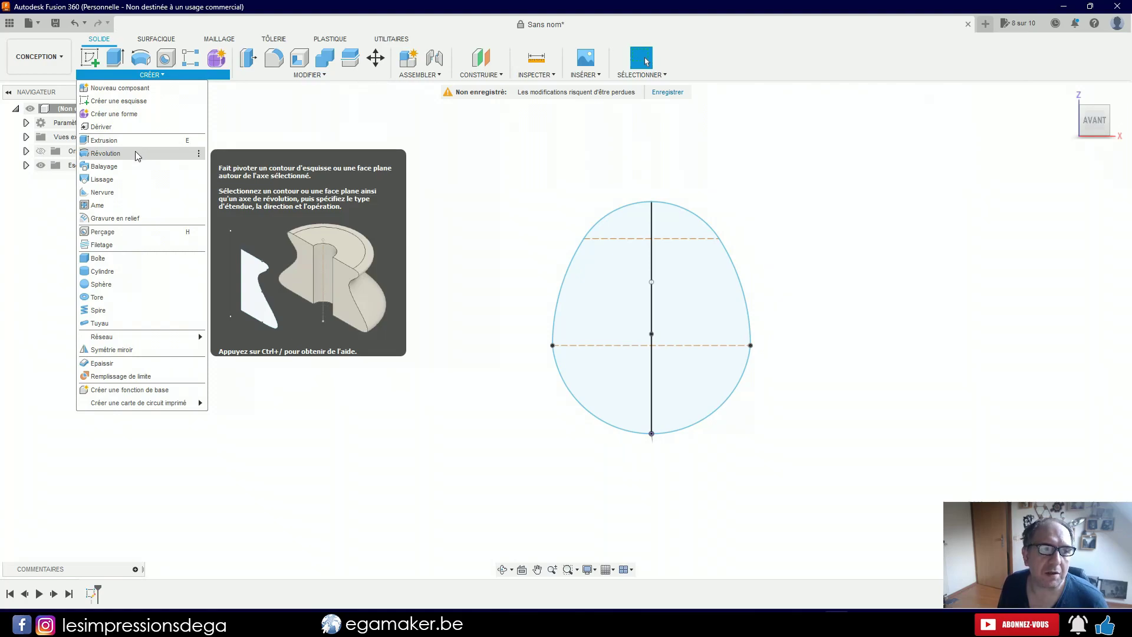
{"action": "left_click", "coordinate": [136, 154]}
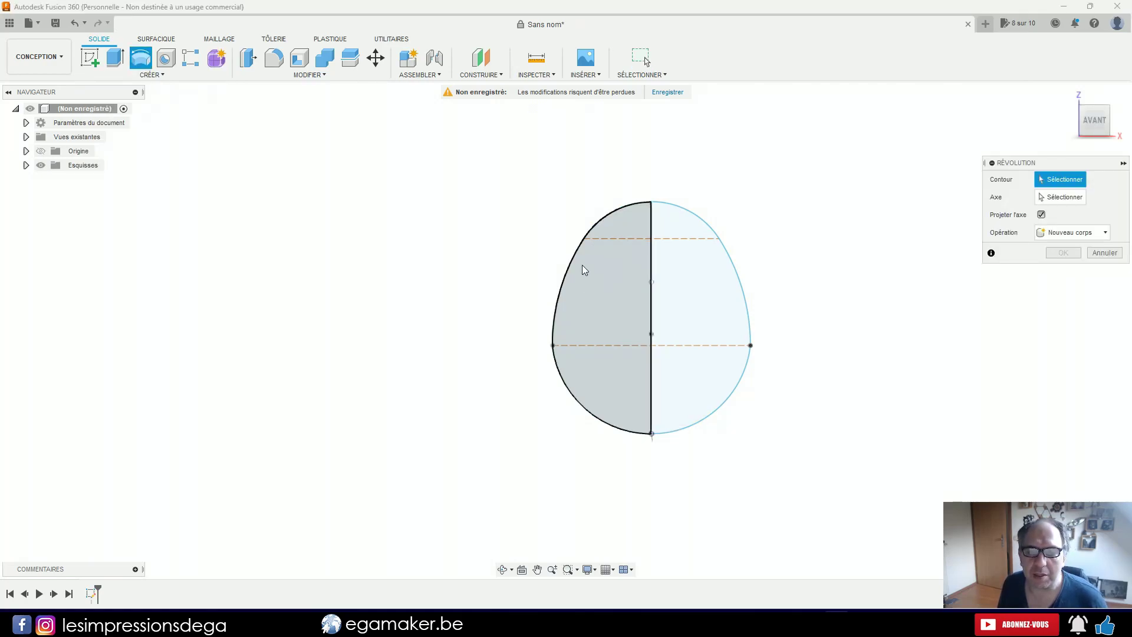
{"action": "left_click", "coordinate": [583, 287]}
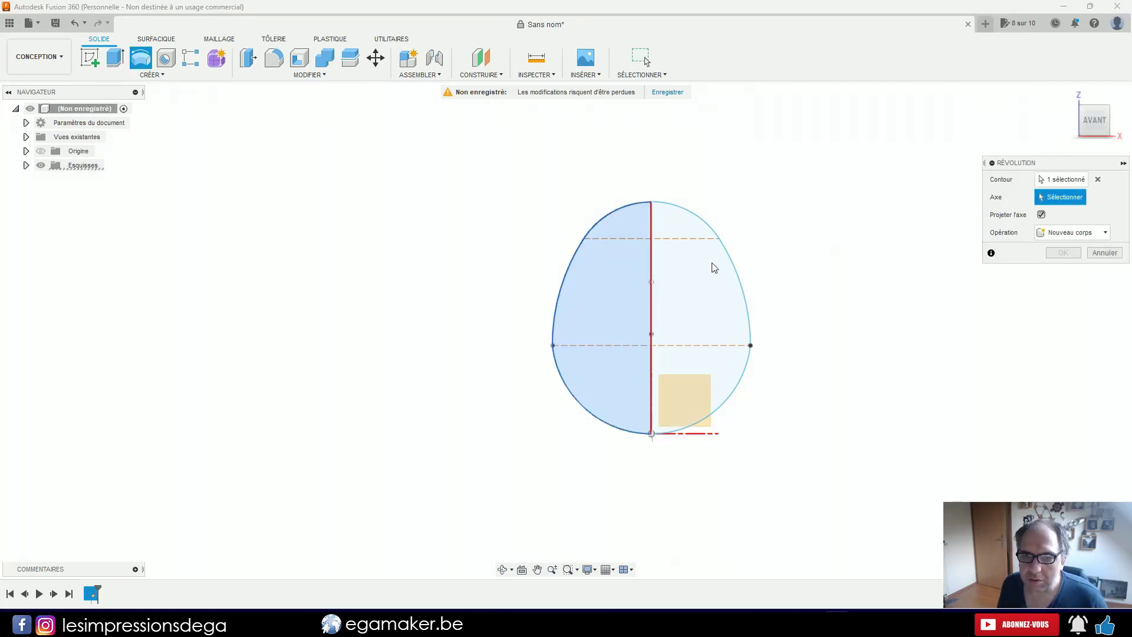
{"action": "left_click", "coordinate": [652, 271]}
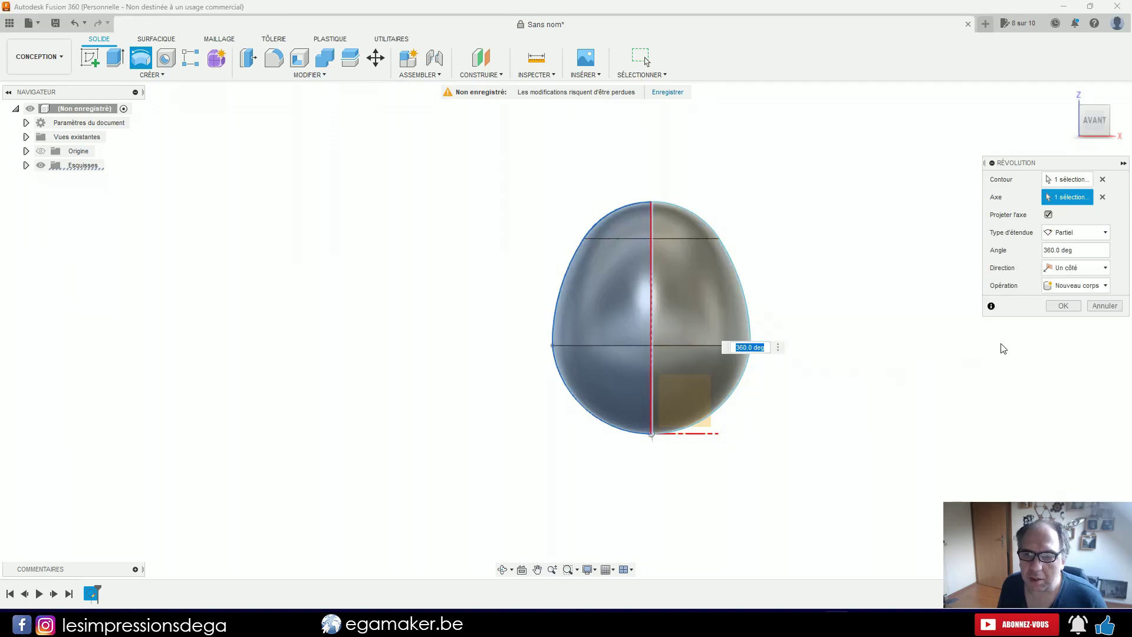
{"action": "left_click", "coordinate": [1049, 308]}
- Orbit the egg to view its underside, then snap to the back view
{"action": "middle_click_drag", "start_coordinate": [800, 344], "coordinate": [561, 308], "text": "shift"}
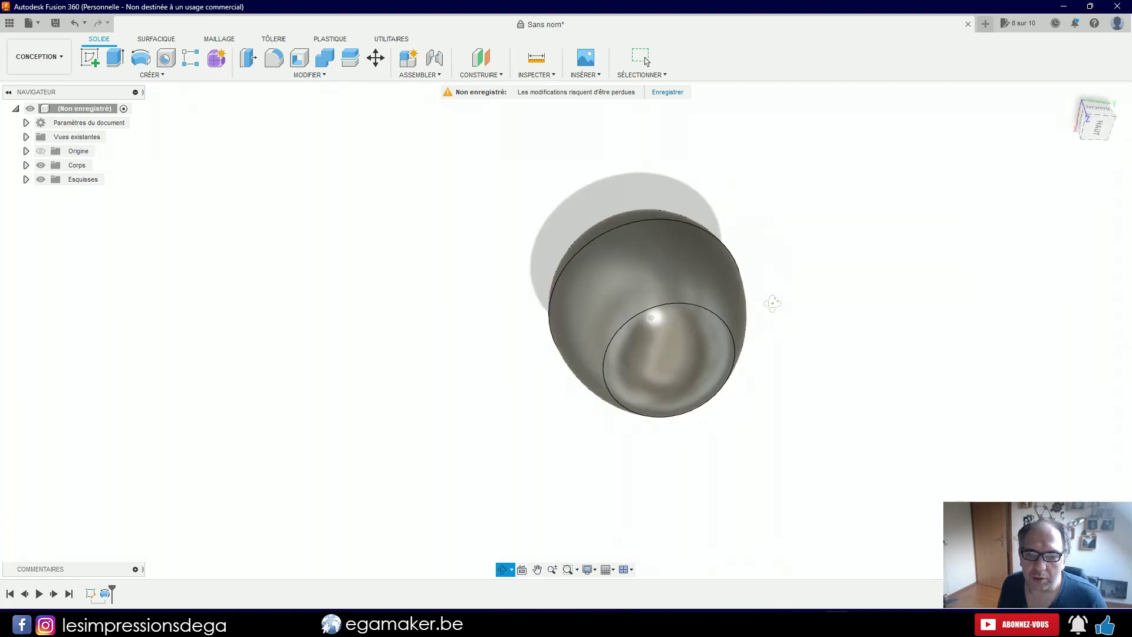
{"action": "middle_click_drag", "start_coordinate": [561, 308], "coordinate": [783, 194], "text": "shift"}
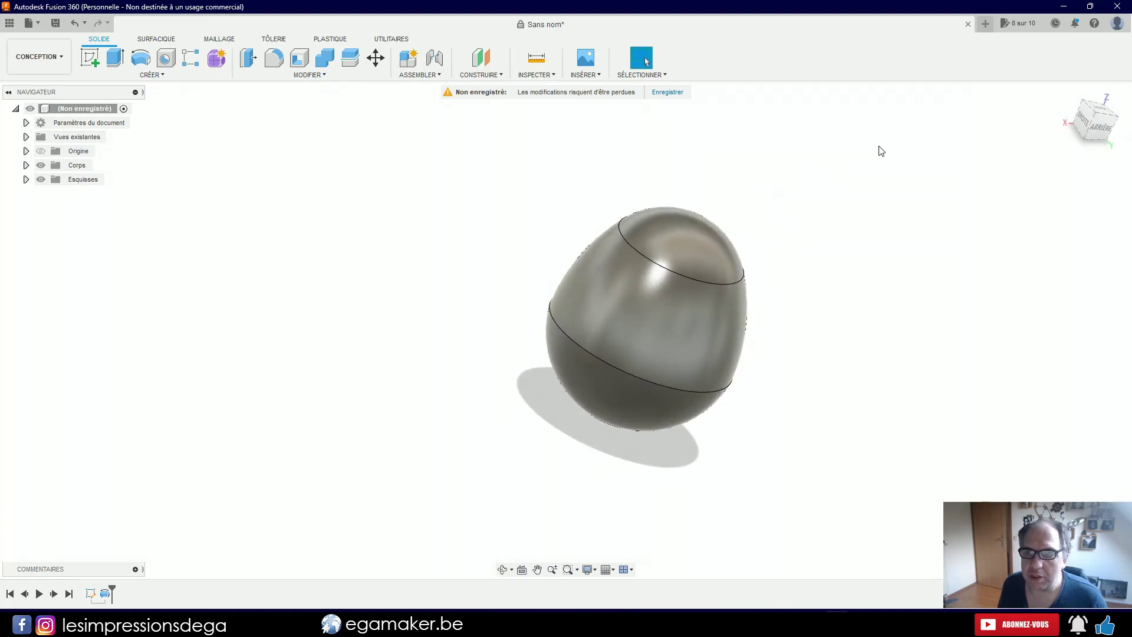
{"action": "left_click", "coordinate": [1106, 130]}
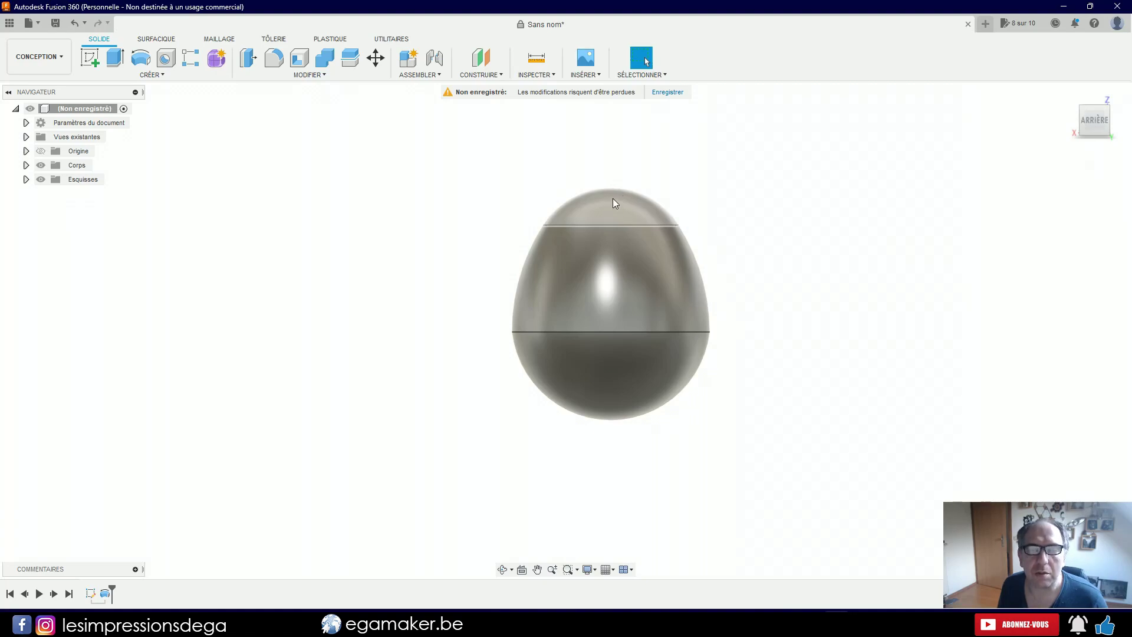
- Reopen the egg profile sketch and drag its centre point up to raise the top
{"action": "double_click", "coordinate": [90, 593]}
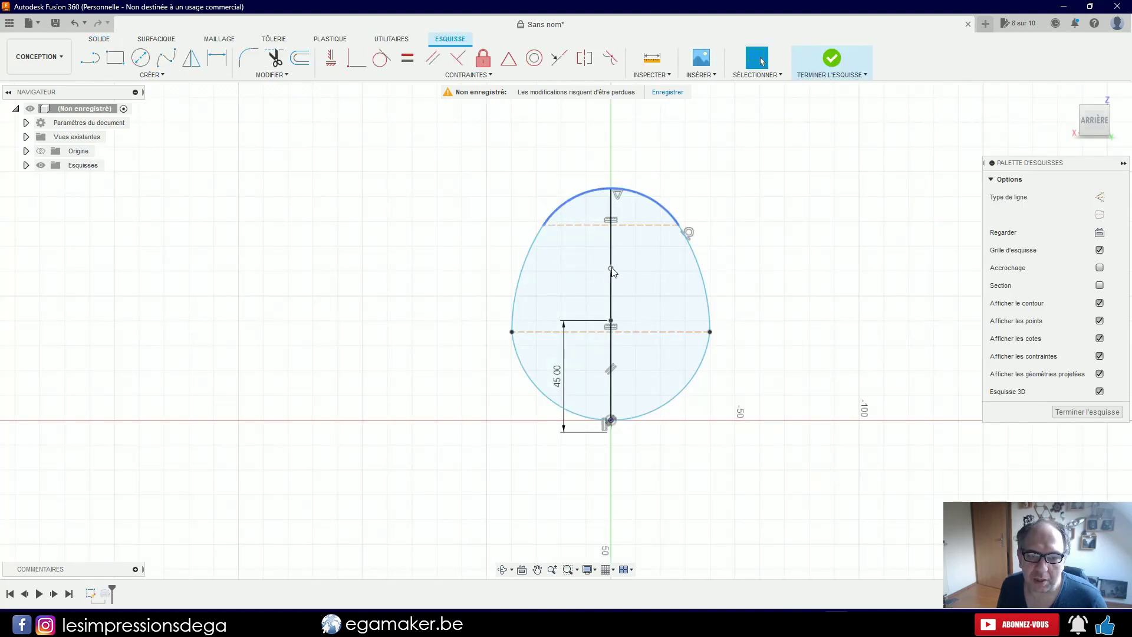
{"action": "left_click", "coordinate": [611, 270]}
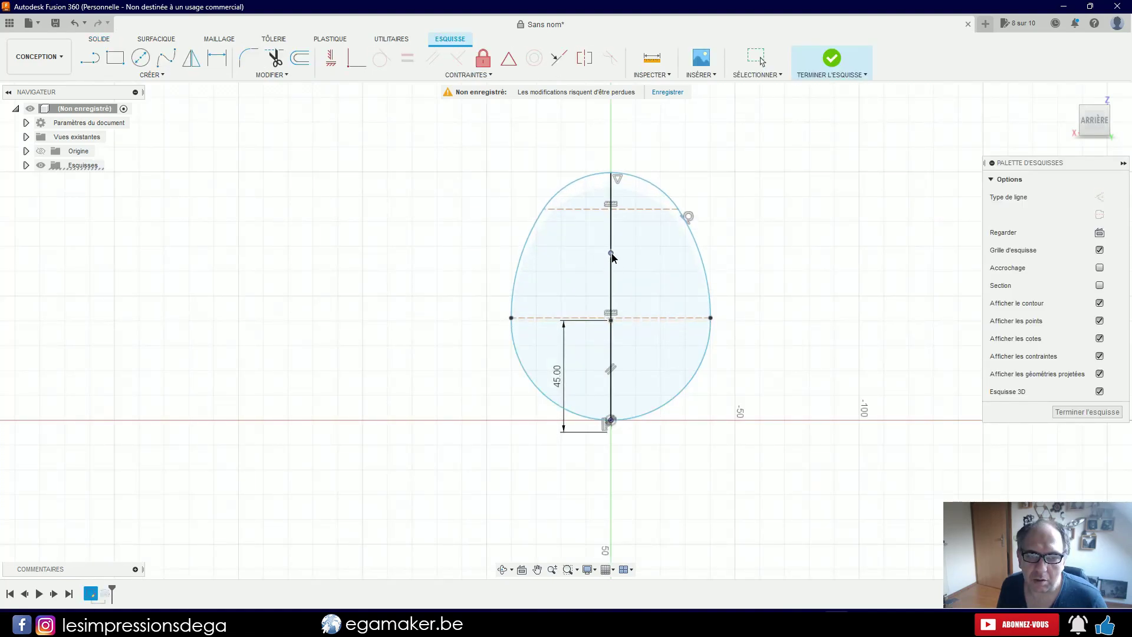
{"action": "key", "text": "Escape"}
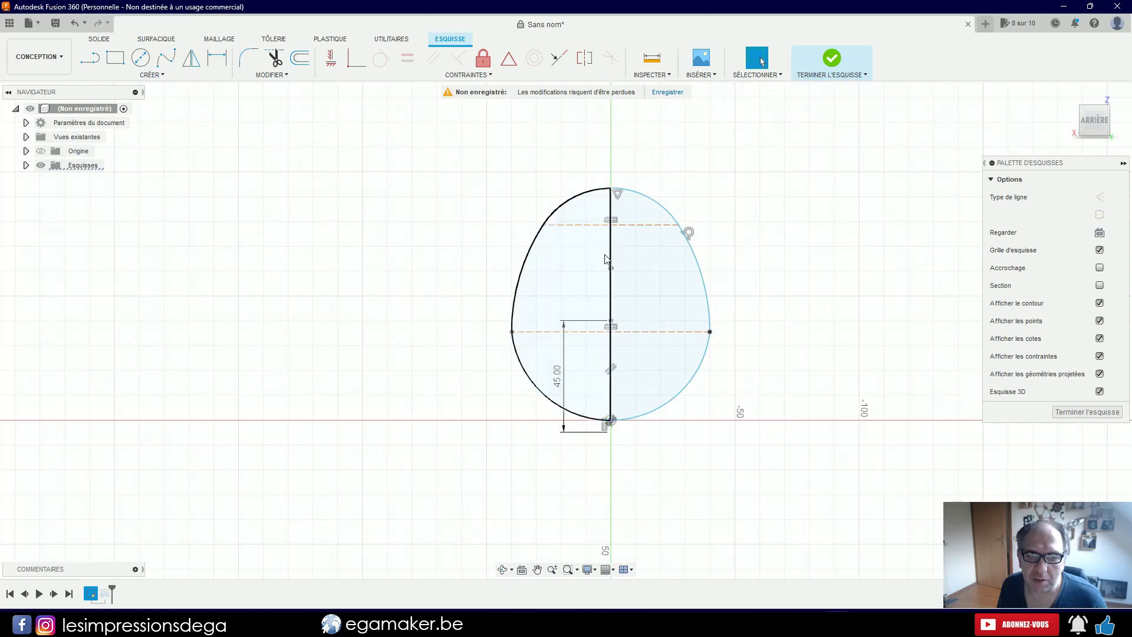
{"action": "left_click_drag", "start_coordinate": [612, 266], "coordinate": [611, 261]}
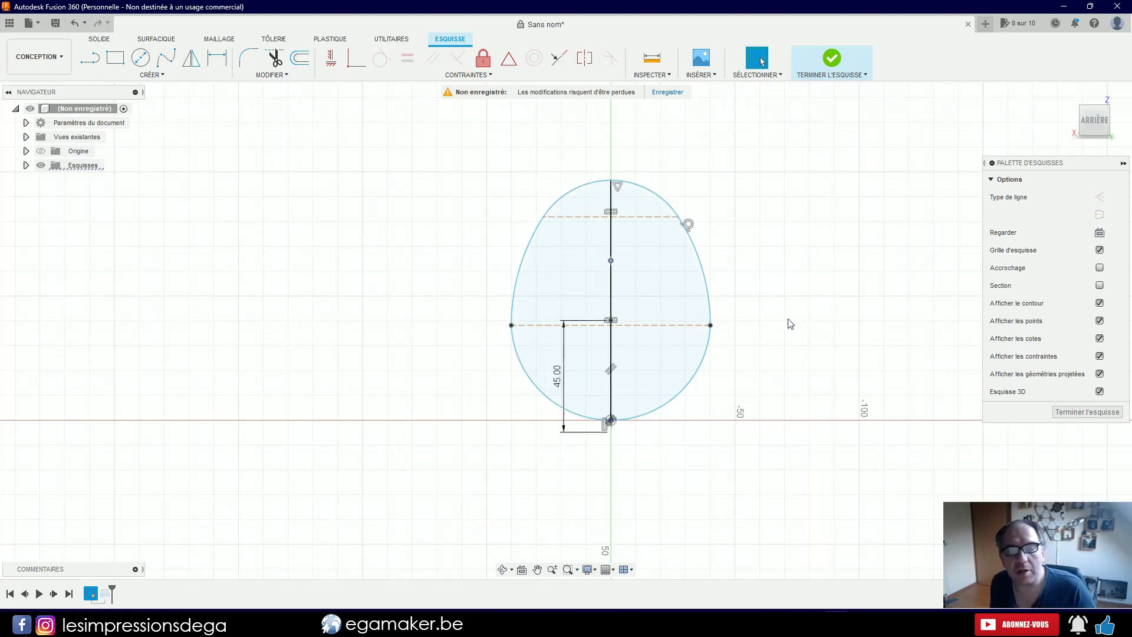
{"action": "scroll", "coordinate": [772, 328], "scroll_direction": "up", "scroll_amount": 1}
{"action": "scroll", "coordinate": [737, 319], "scroll_direction": "up", "scroll_amount": 2}
{"action": "mouse_move", "coordinate": [735, 319]}
{"action": "middle_mouse_down"}
{"action": "mouse_move", "coordinate": [802, 345]}
{"action": "mouse_move", "coordinate": [797, 356]}
{"action": "middle_mouse_up"}
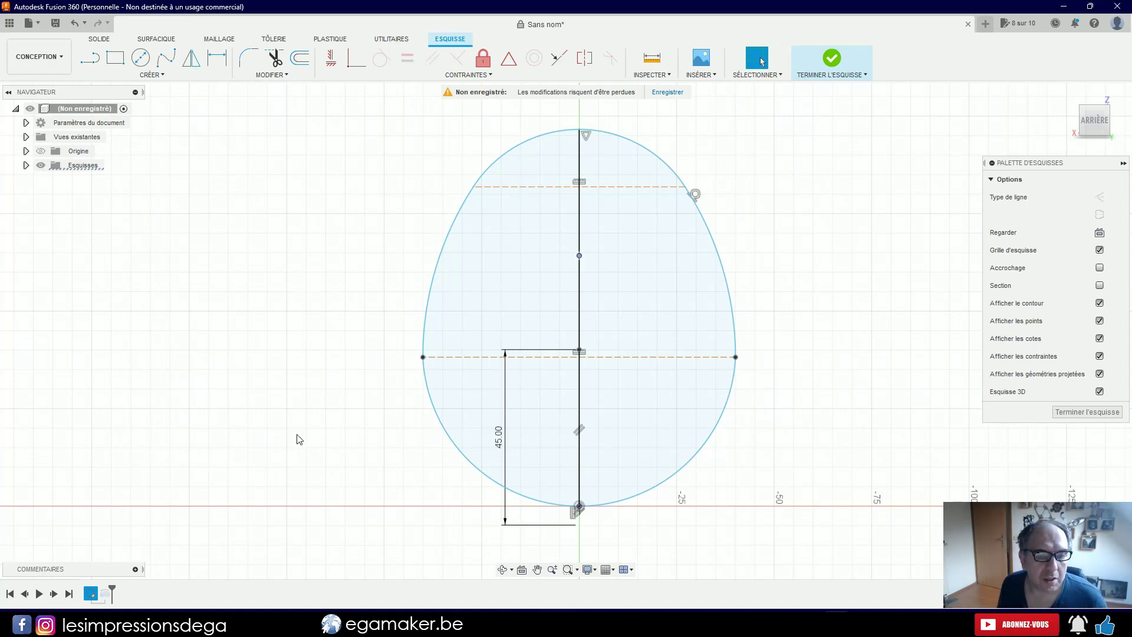
- Draw a 45 mm flat base line at the egg's bottom tip and trim off the leftover curve
{"action": "middle_click_drag", "start_coordinate": [321, 418], "coordinate": [359, 271]}
{"action": "scroll", "coordinate": [439, 279], "scroll_direction": "up", "scroll_amount": 3}
{"action": "scroll", "coordinate": [439, 279], "scroll_direction": "up", "scroll_amount": 1}
{"action": "middle_click_drag", "start_coordinate": [485, 285], "coordinate": [298, 242]}
{"action": "scroll", "coordinate": [306, 248], "scroll_direction": "up", "scroll_amount": 2}
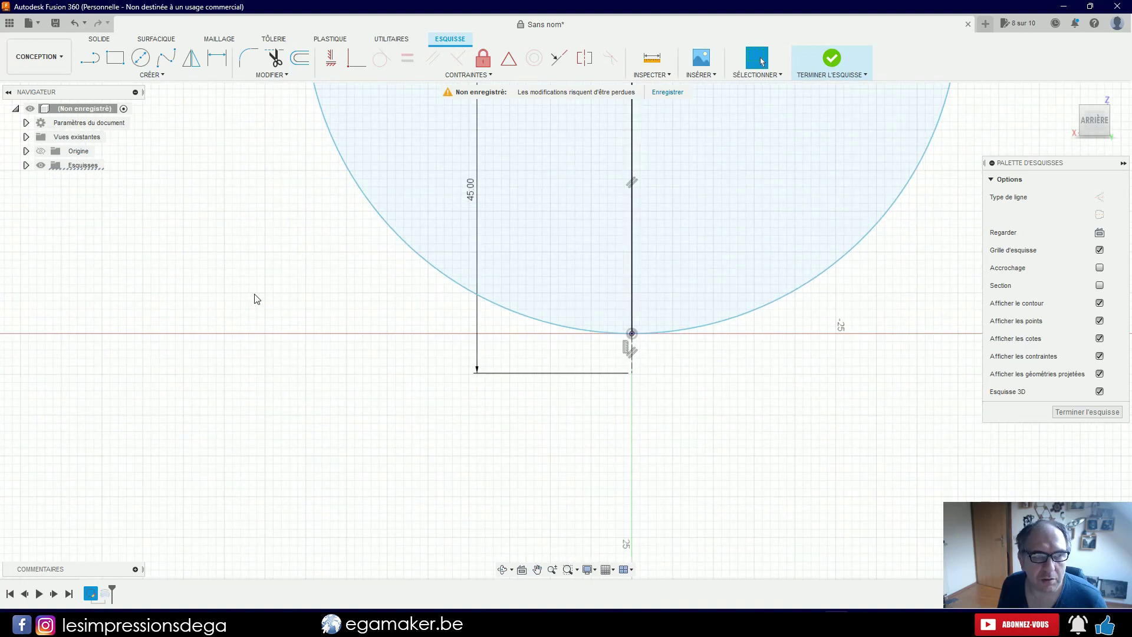
{"action": "left_click", "coordinate": [90, 58]}
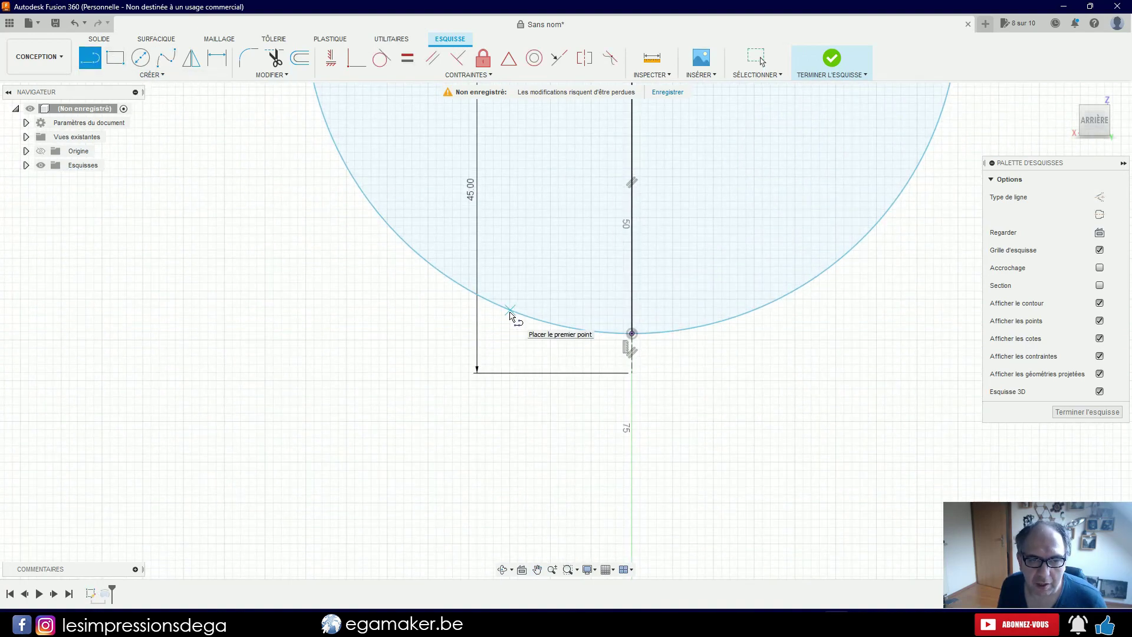
{"action": "left_click", "coordinate": [510, 311]}
{"action": "scroll", "coordinate": [510, 346], "scroll_direction": "up", "scroll_amount": 5}
{"action": "left_click", "coordinate": [469, 334]}
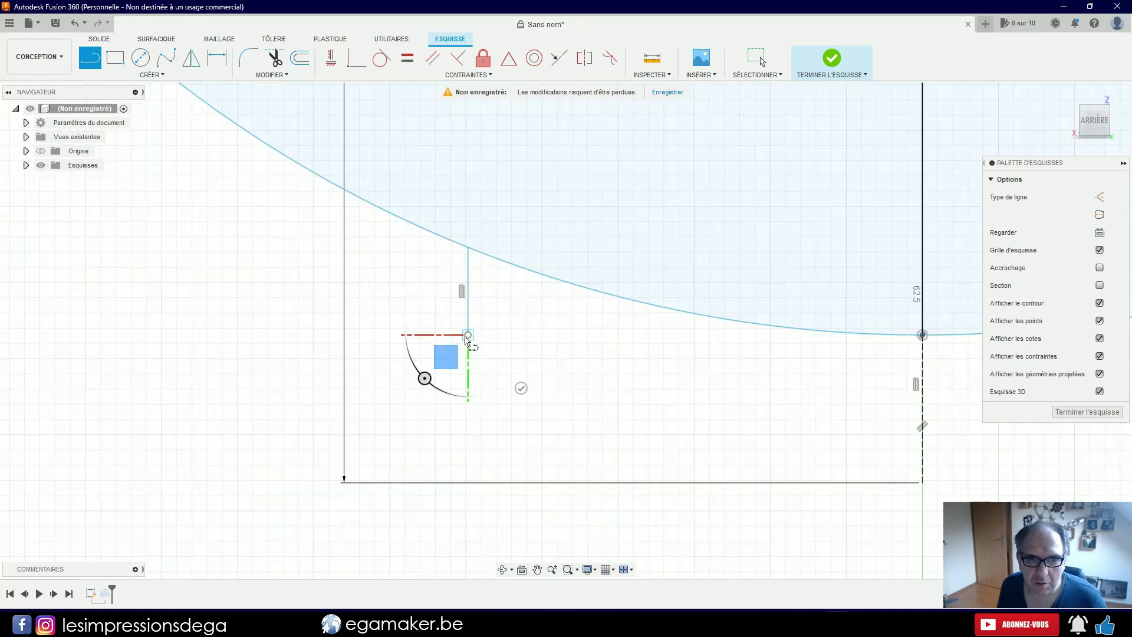
{"action": "left_click", "coordinate": [922, 335]}
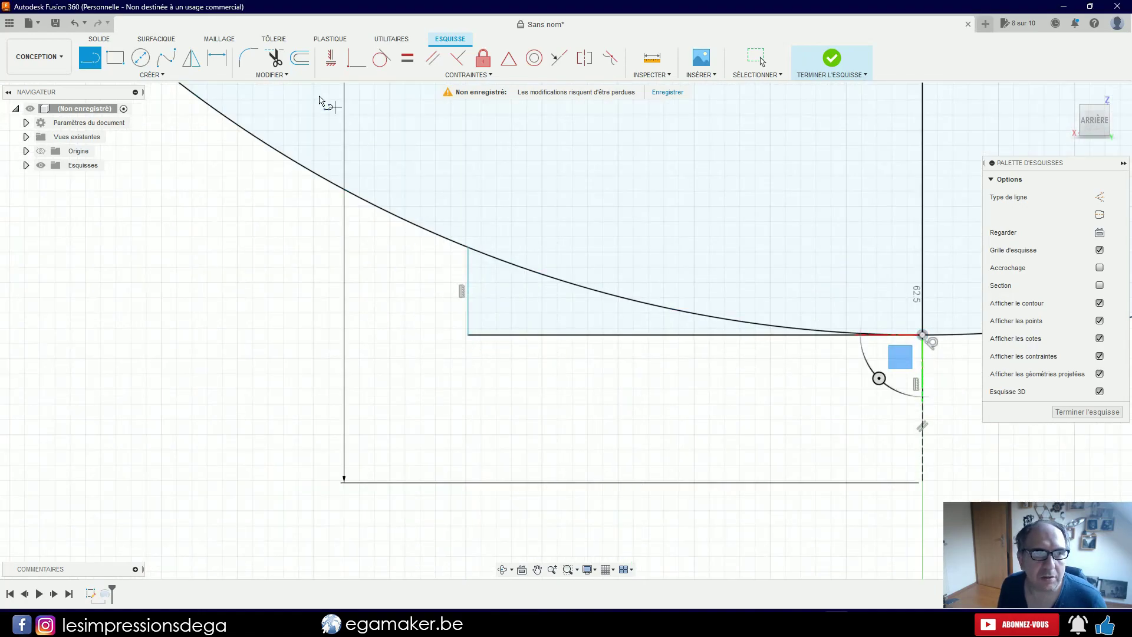
{"action": "left_click", "coordinate": [274, 58]}
{"action": "left_click", "coordinate": [522, 268]}
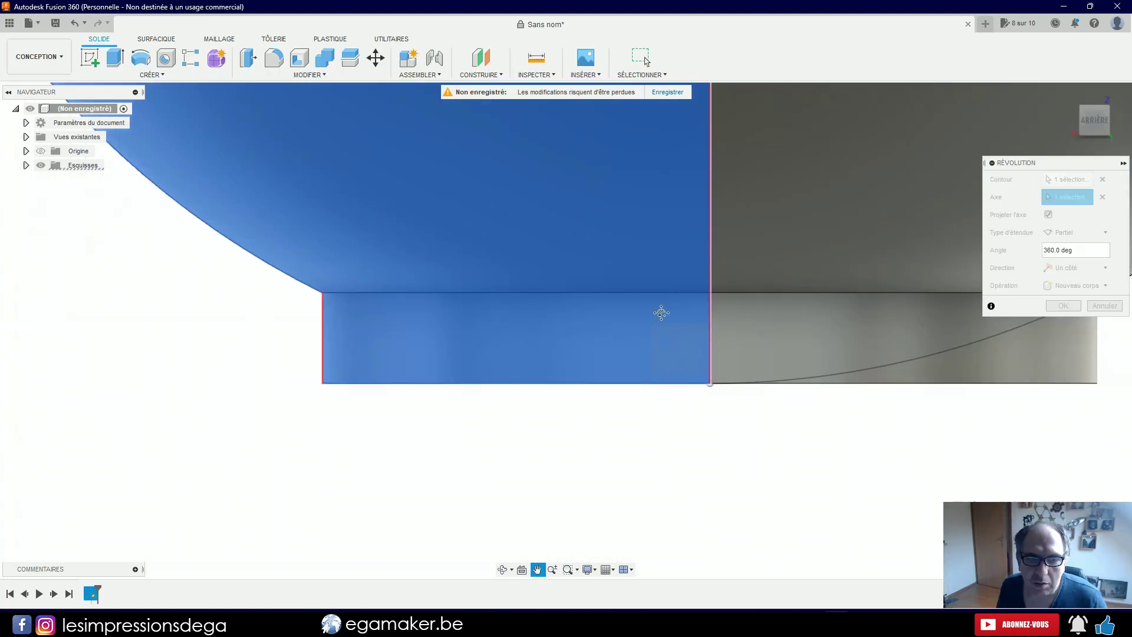
- Confirm the revolve so the egg stands on a flat cylindrical foot, then check it from the front view
{"action": "scroll", "coordinate": [653, 348], "scroll_direction": "down", "scroll_amount": 1}
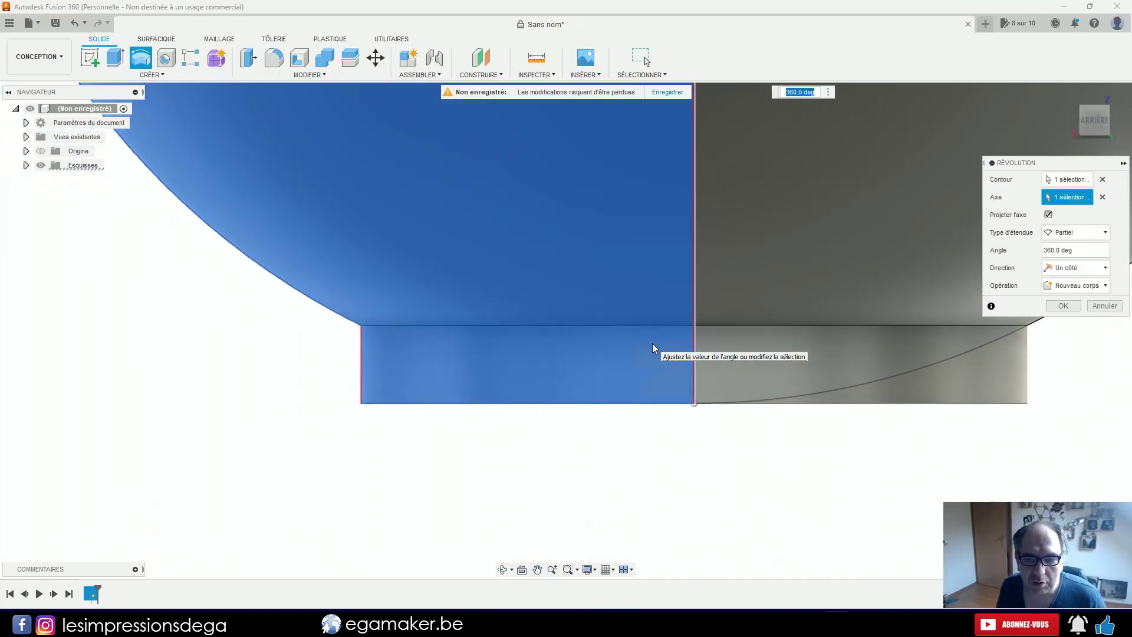
{"action": "scroll", "coordinate": [653, 351], "scroll_direction": "down", "scroll_amount": 3}
{"action": "key", "text": "Return"}
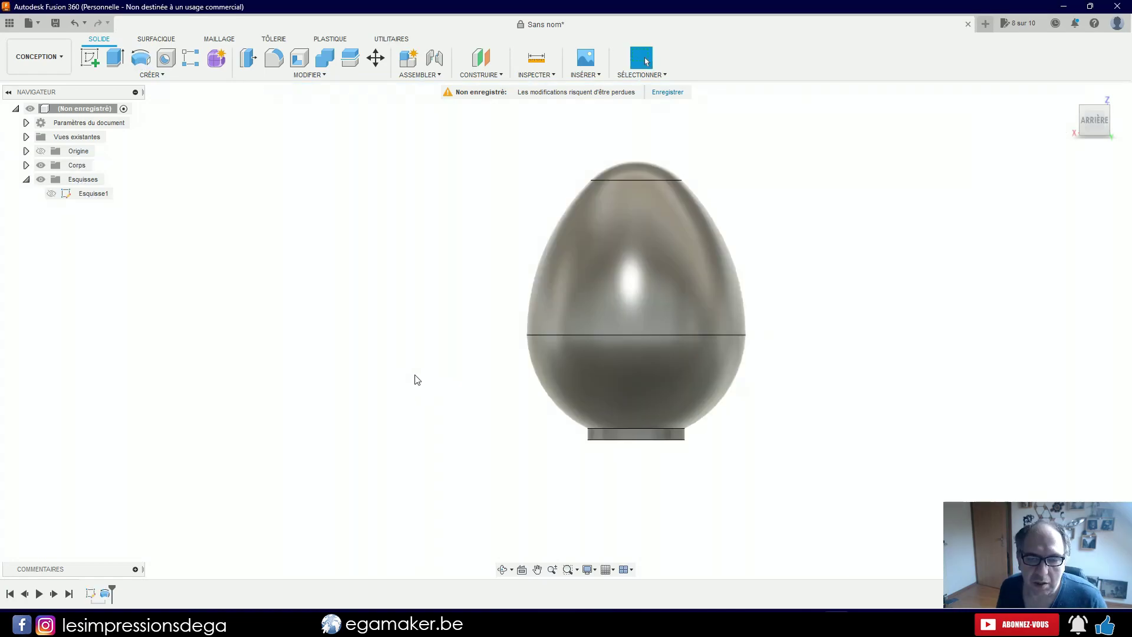
{"action": "middle_click_drag", "start_coordinate": [412, 381], "coordinate": [578, 360], "text": "shift"}
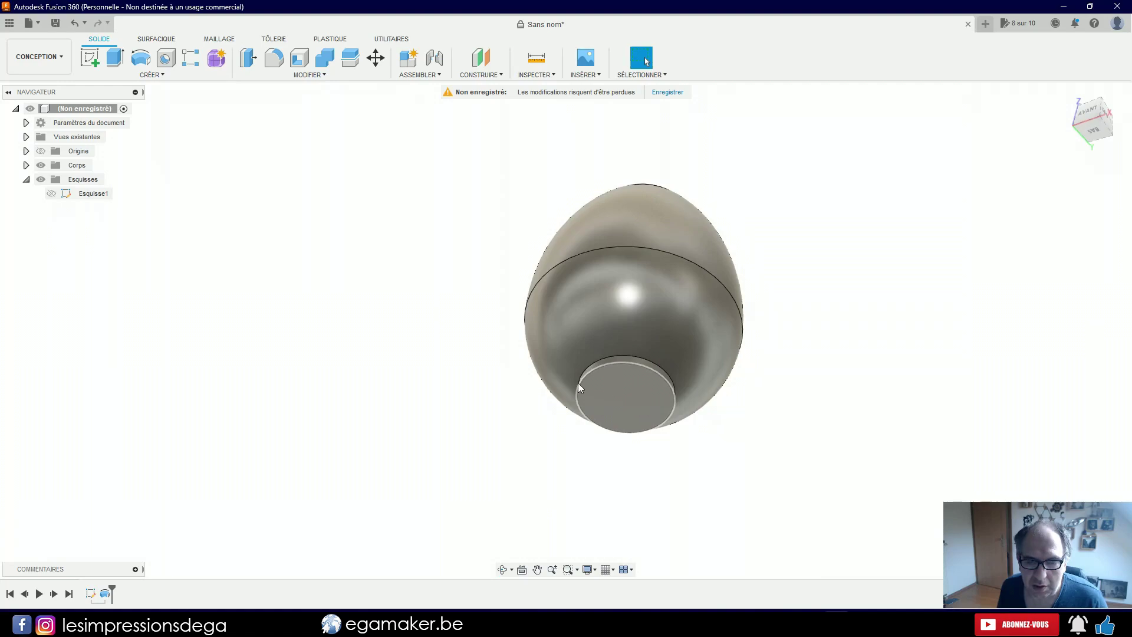
{"action": "left_click", "coordinate": [1068, 93]}
{"action": "left_click", "coordinate": [1085, 124]}
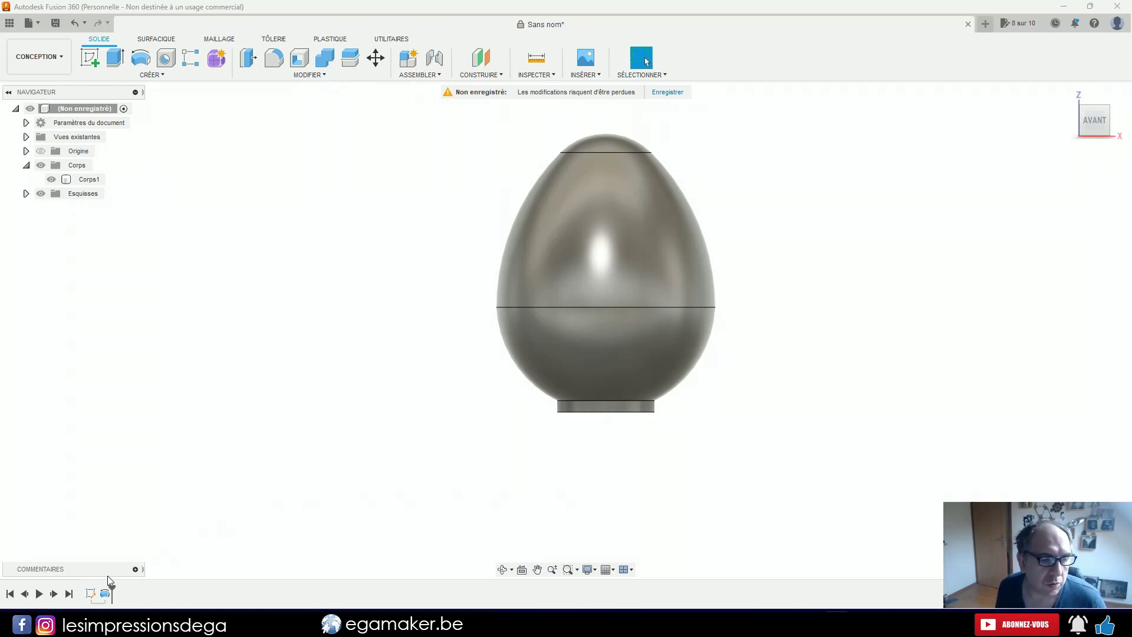
{"action": "double_click", "coordinate": [92, 593]}
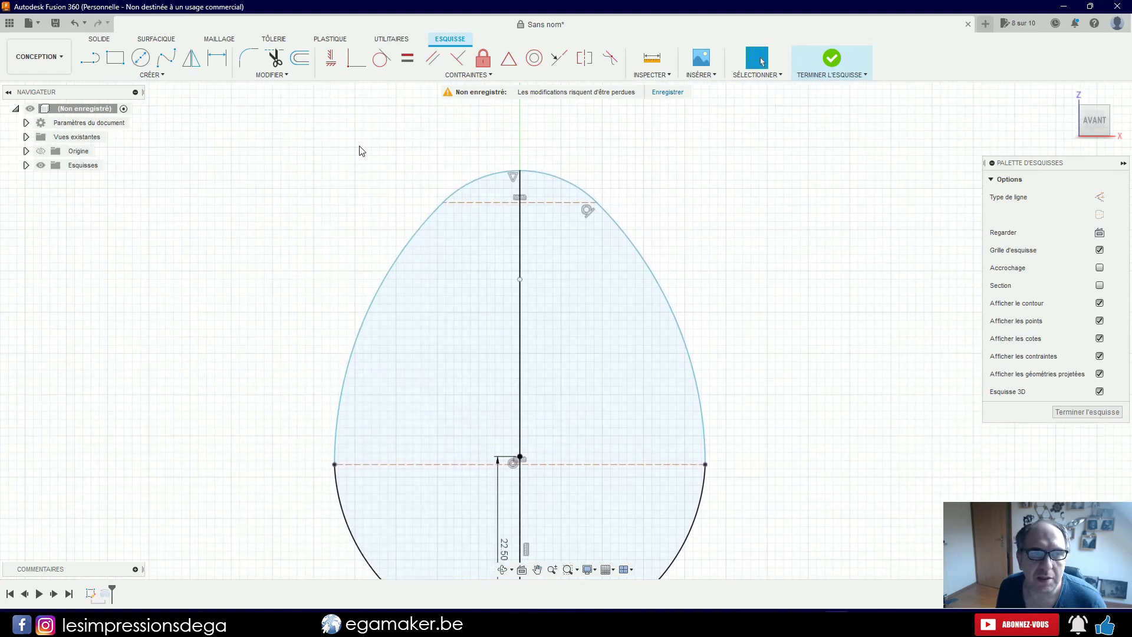
{"action": "left_click", "coordinate": [290, 56]}
{"action": "left_click", "coordinate": [386, 275]}
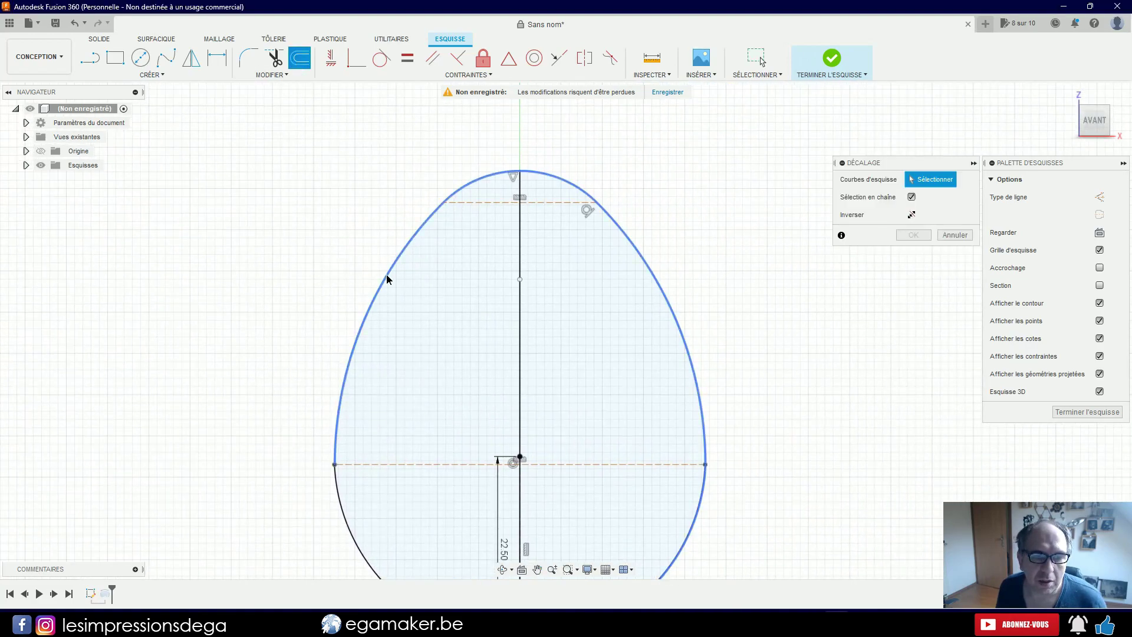
{"action": "middle_click_drag", "start_coordinate": [383, 271], "coordinate": [436, 59]}
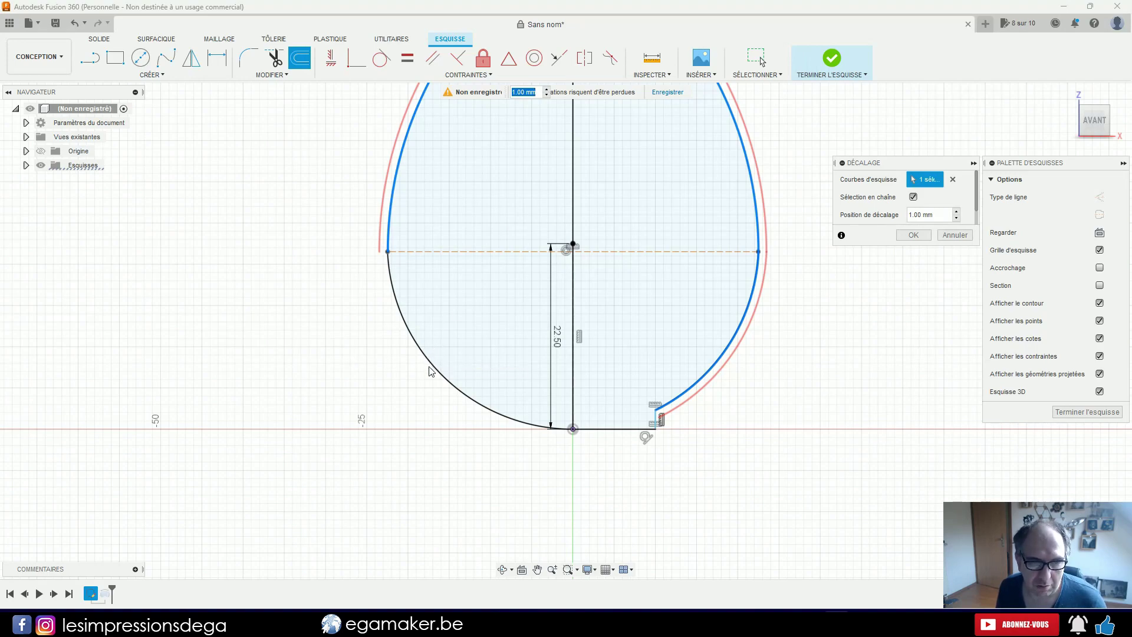
{"action": "scroll", "coordinate": [431, 366], "scroll_direction": "down", "scroll_amount": 3}
{"action": "middle_click_drag", "start_coordinate": [451, 348], "coordinate": [456, 464]}
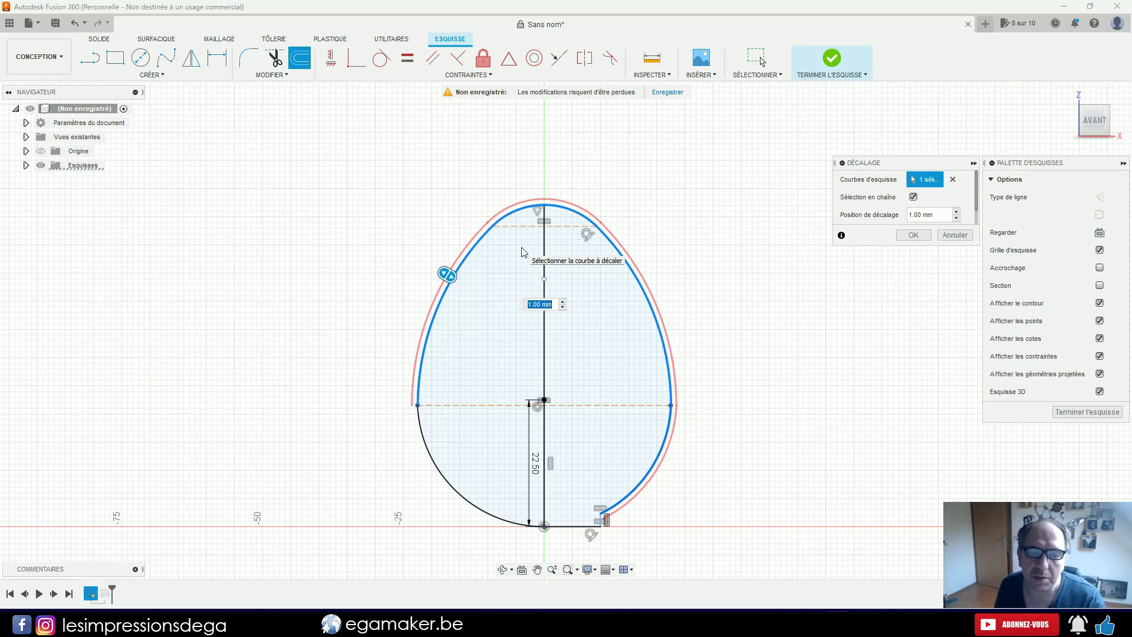
{"action": "scroll", "coordinate": [465, 221], "scroll_direction": "up", "scroll_amount": 1}
{"action": "scroll", "coordinate": [465, 221], "scroll_direction": "up", "scroll_amount": 3}
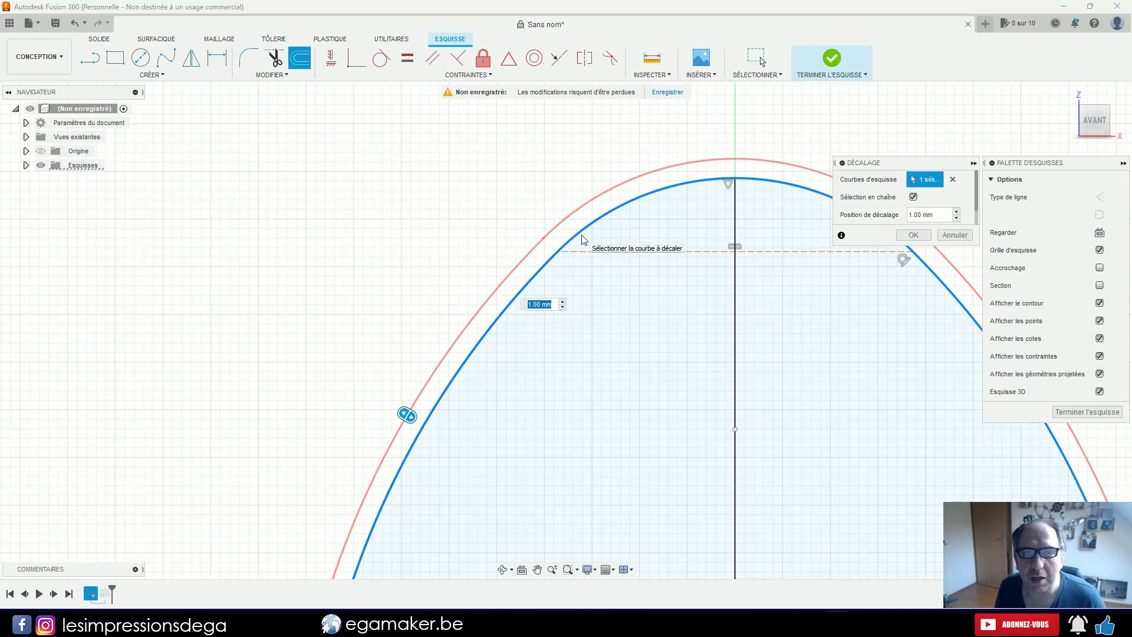
{"action": "scroll", "coordinate": [583, 239], "scroll_direction": "down", "scroll_amount": 3}
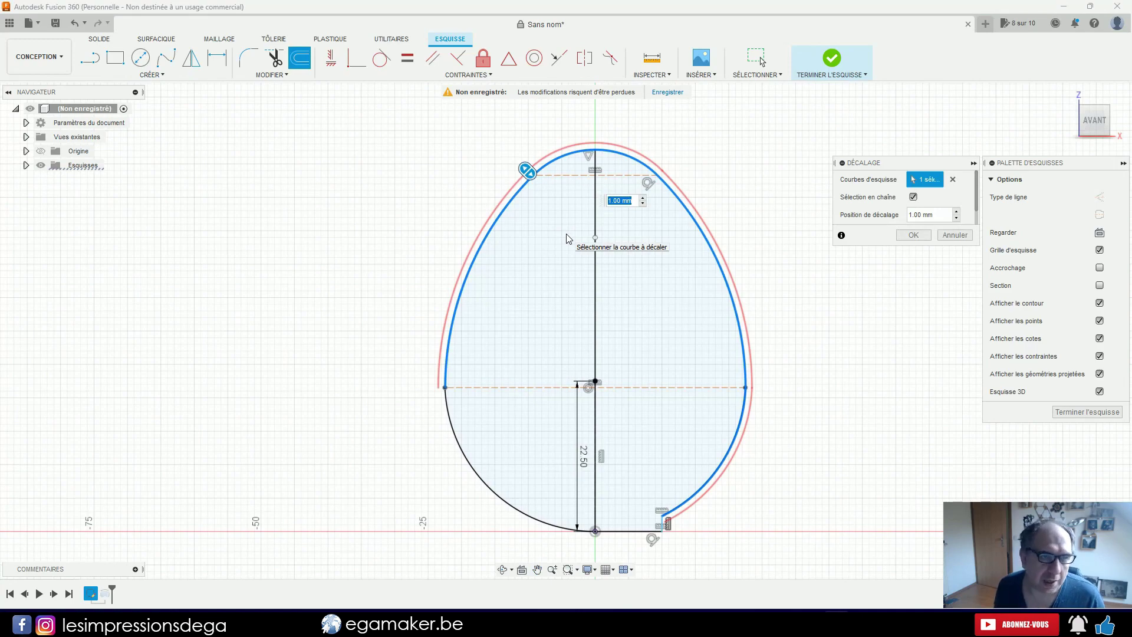
{"action": "key", "text": "Escape"}
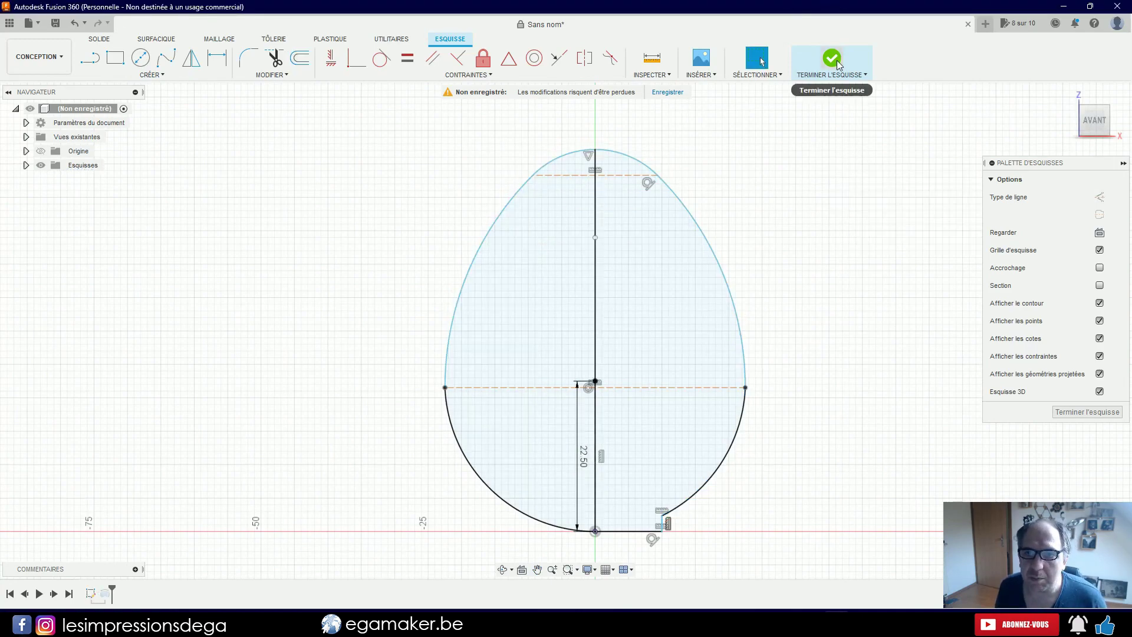
{"action": "left_click", "coordinate": [835, 59]}
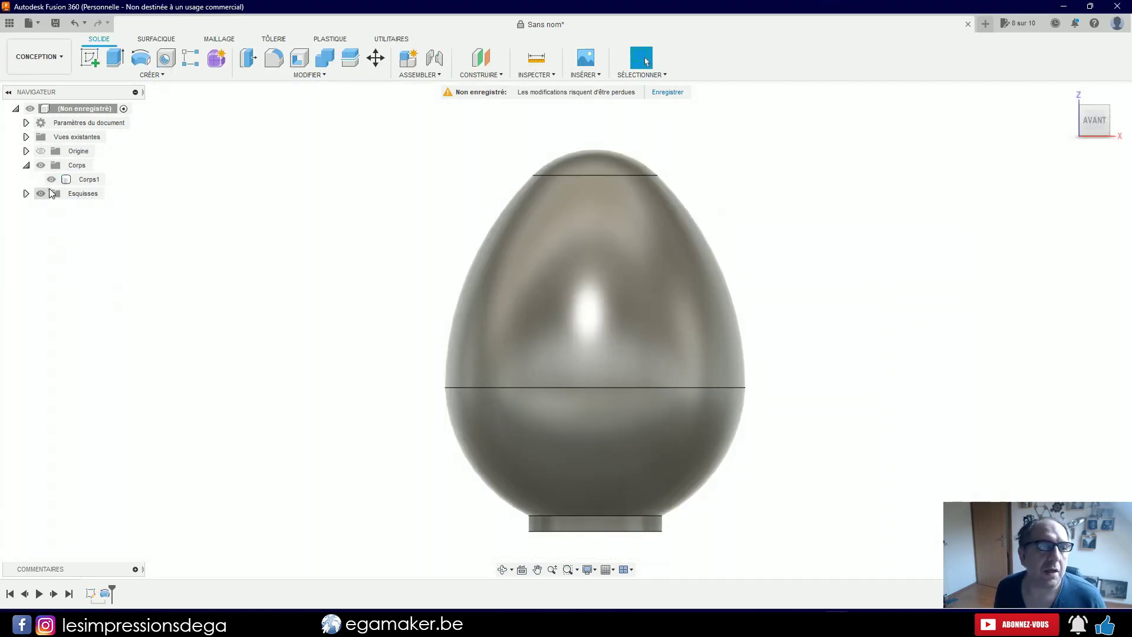
- Select the egg body Corps1 and run a command from its context menu
{"action": "left_click", "coordinate": [84, 179]}
{"action": "right_click", "coordinate": [84, 180]}
{"action": "left_click", "coordinate": [239, 420]}
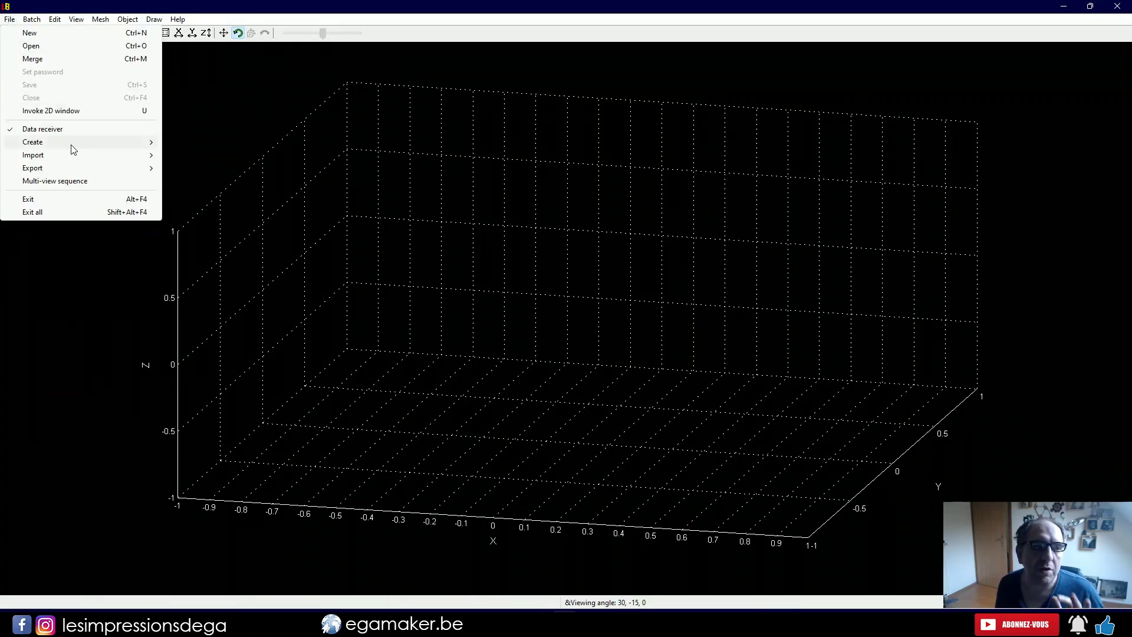
{"action": "mouse_move", "coordinate": [33, 141]}
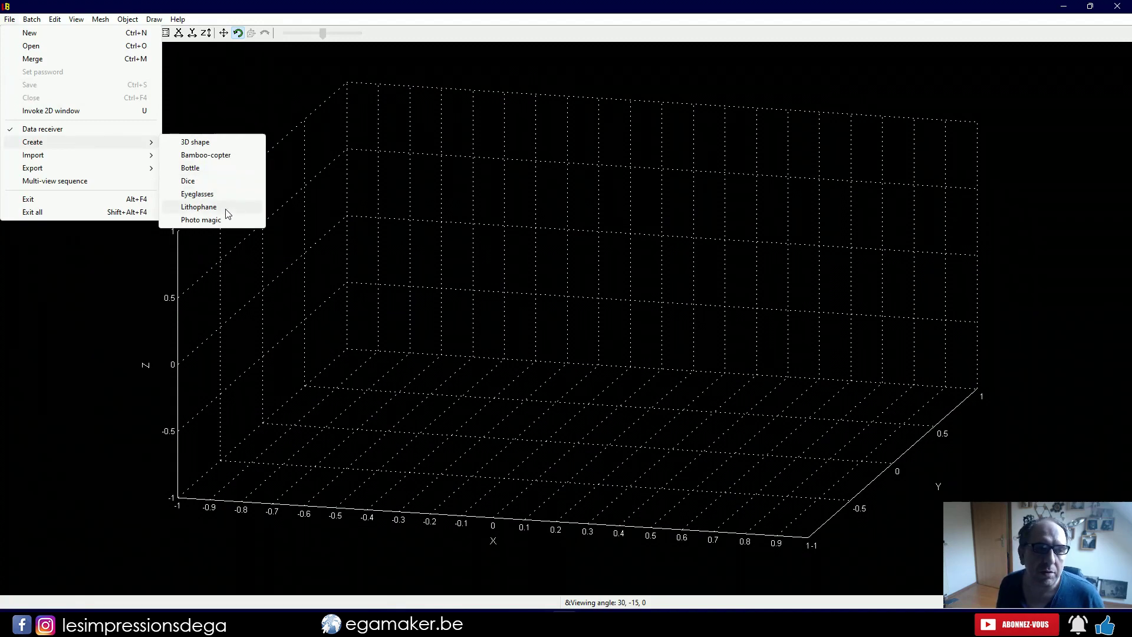
- Start a new Lithophane model with Tattoo shape and load the egg STL
{"action": "left_click", "coordinate": [225, 207]}
{"action": "left_click", "coordinate": [631, 337]}
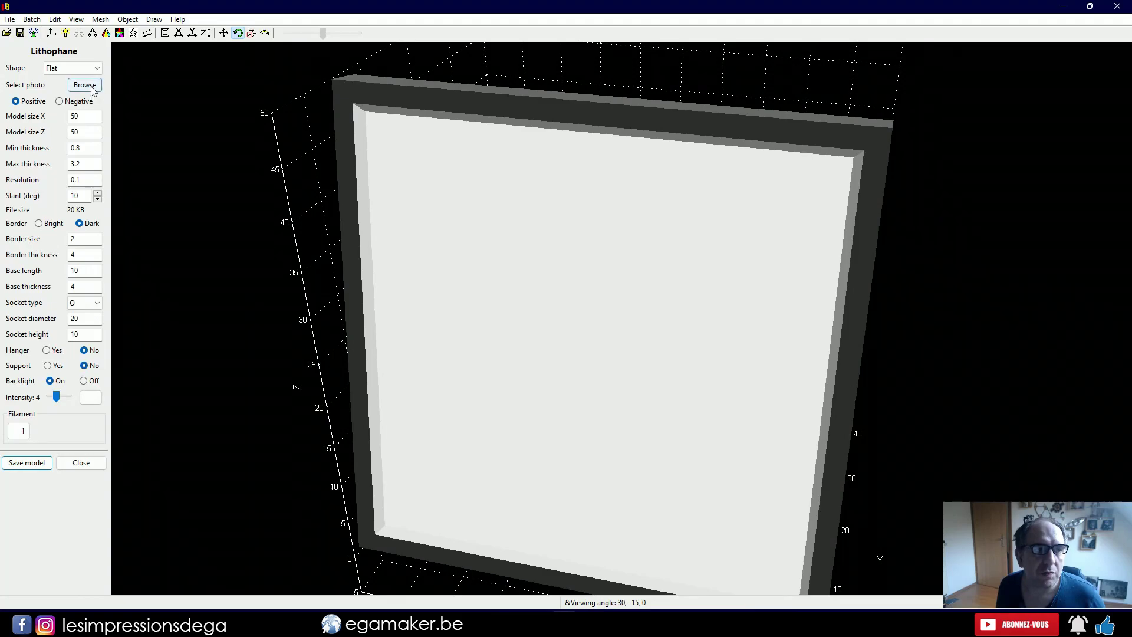
{"action": "left_click", "coordinate": [85, 69]}
{"action": "left_click", "coordinate": [57, 194]}
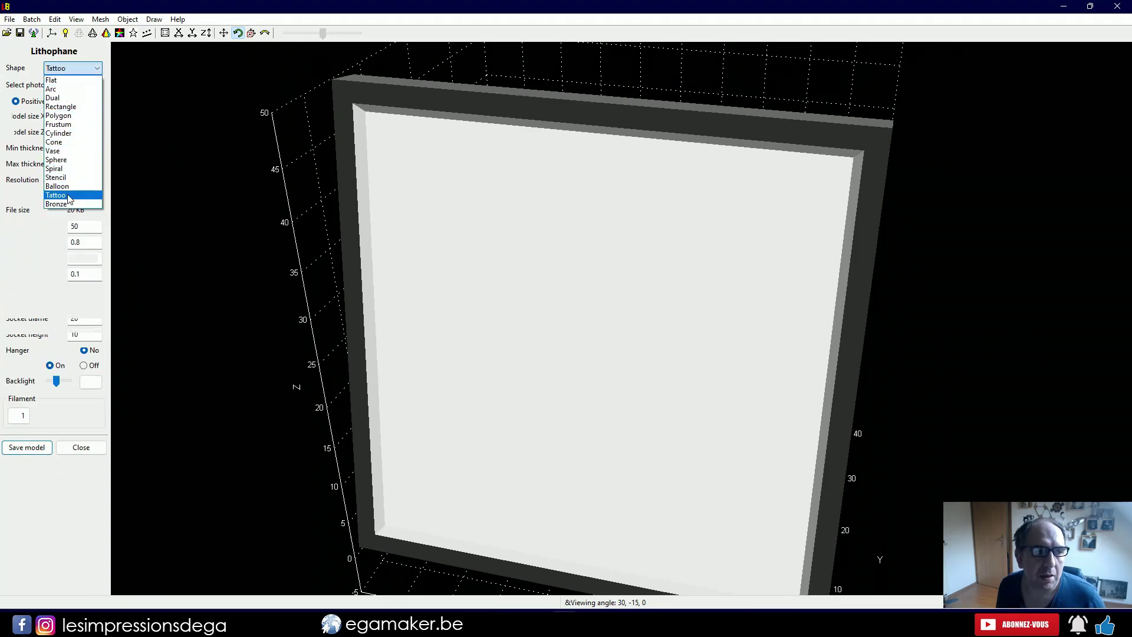
{"action": "left_click", "coordinate": [85, 85]}
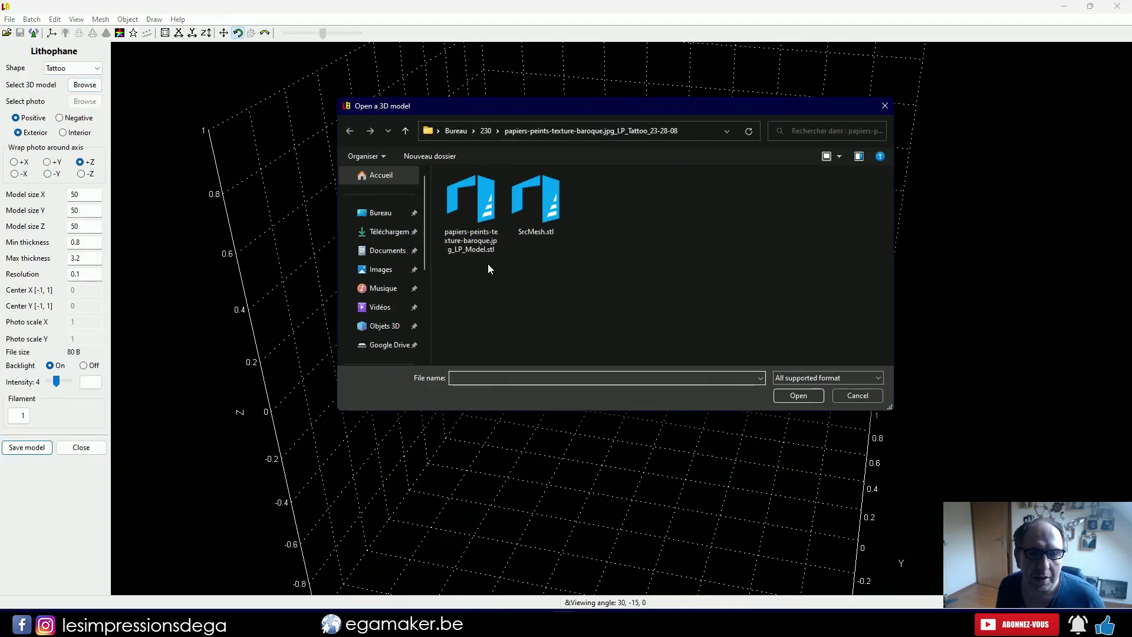
{"action": "double_click", "coordinate": [475, 250]}
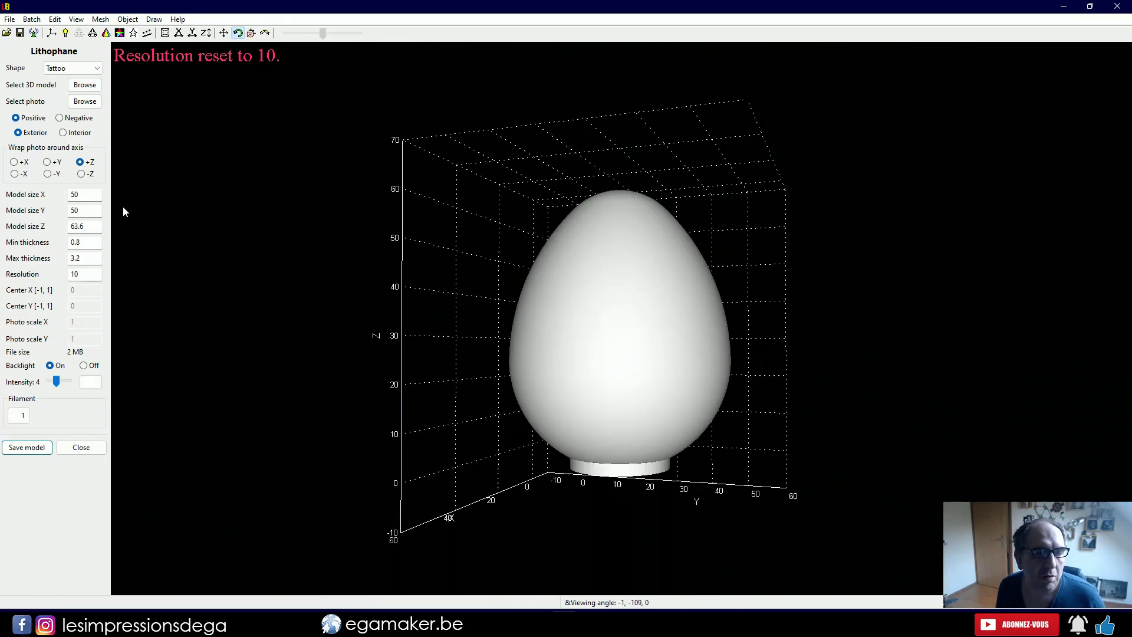
- Scale the egg to 102 × 102 × 130 by setting model height Z to 130
{"action": "left_click_drag", "start_coordinate": [95, 226], "coordinate": [37, 229]}
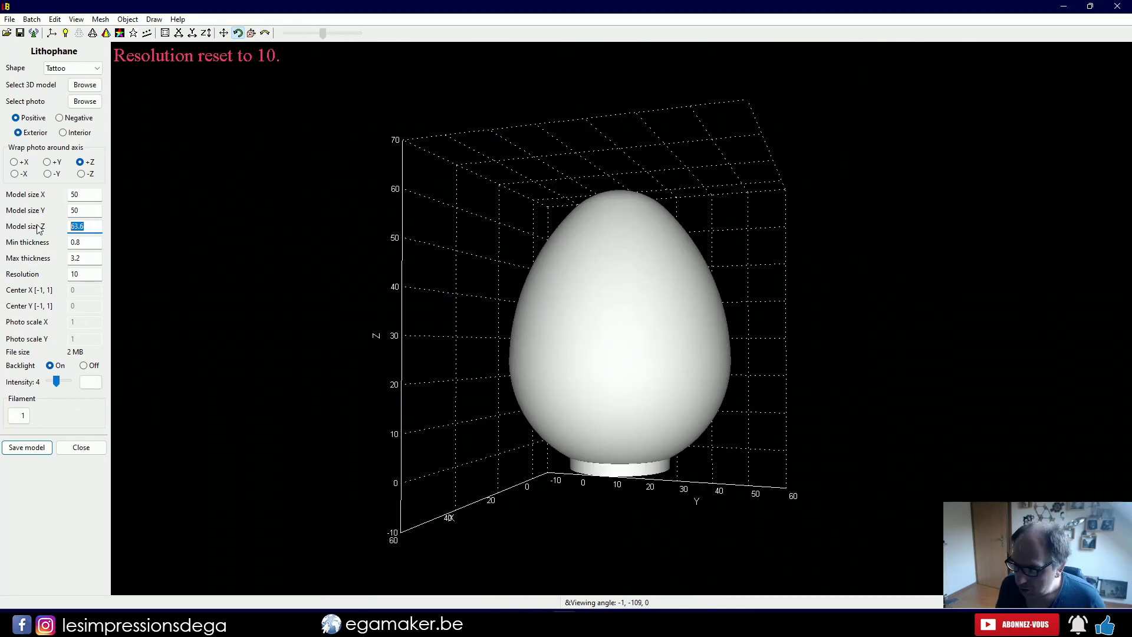
{"action": "type", "text": "130"}
{"action": "key", "text": "Return"}
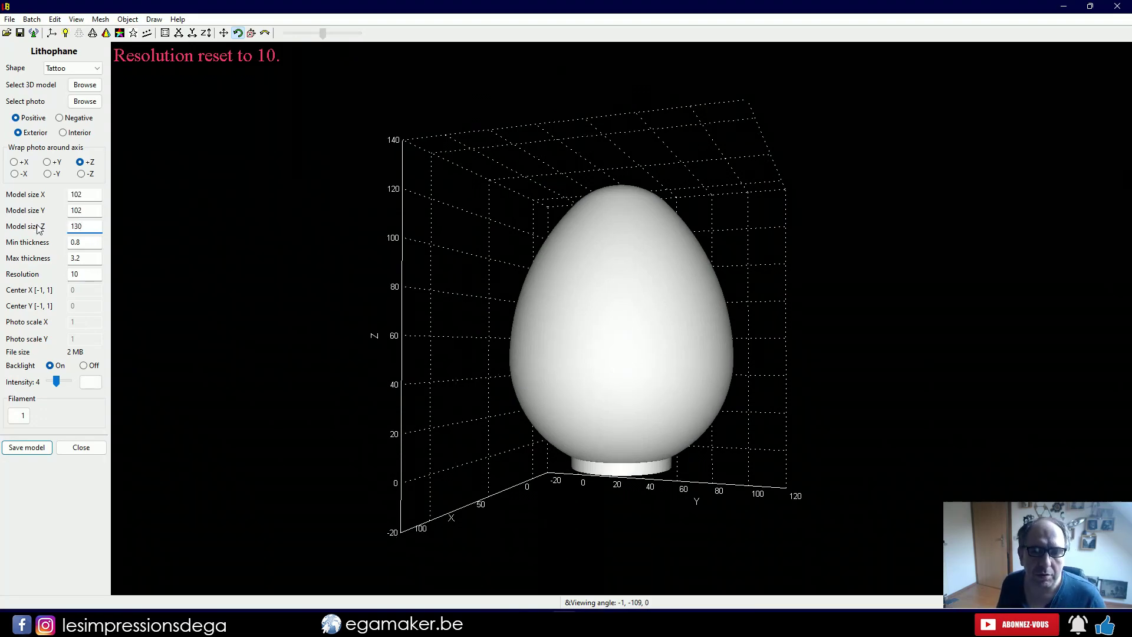
{"action": "left_click_drag", "start_coordinate": [403, 271], "coordinate": [453, 302]}
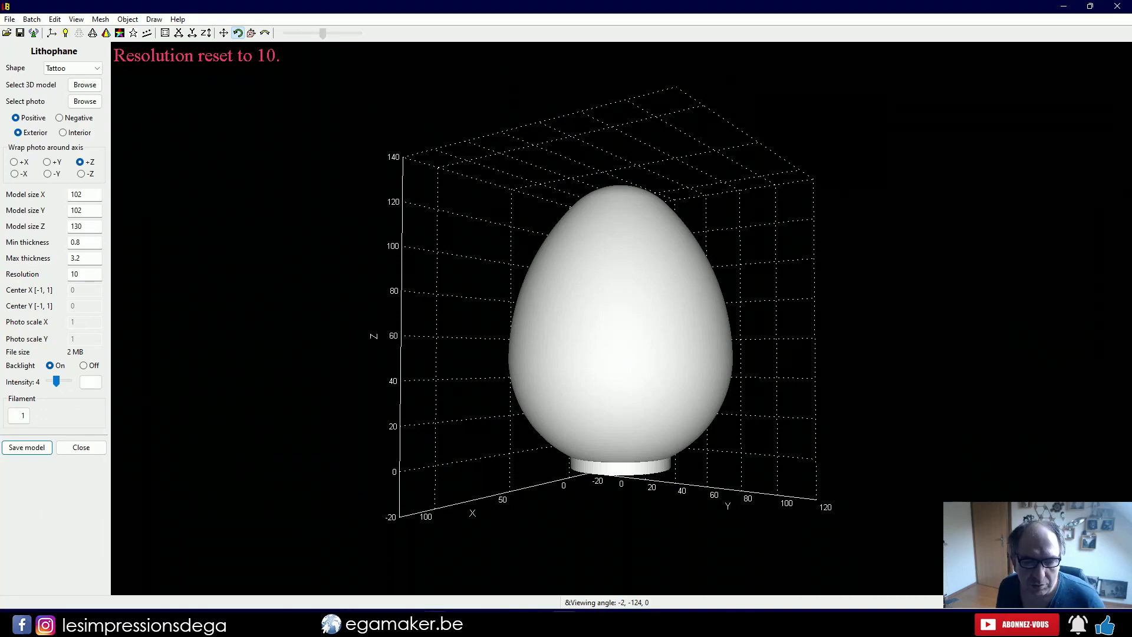
{"action": "left_click", "coordinate": [432, 622]}
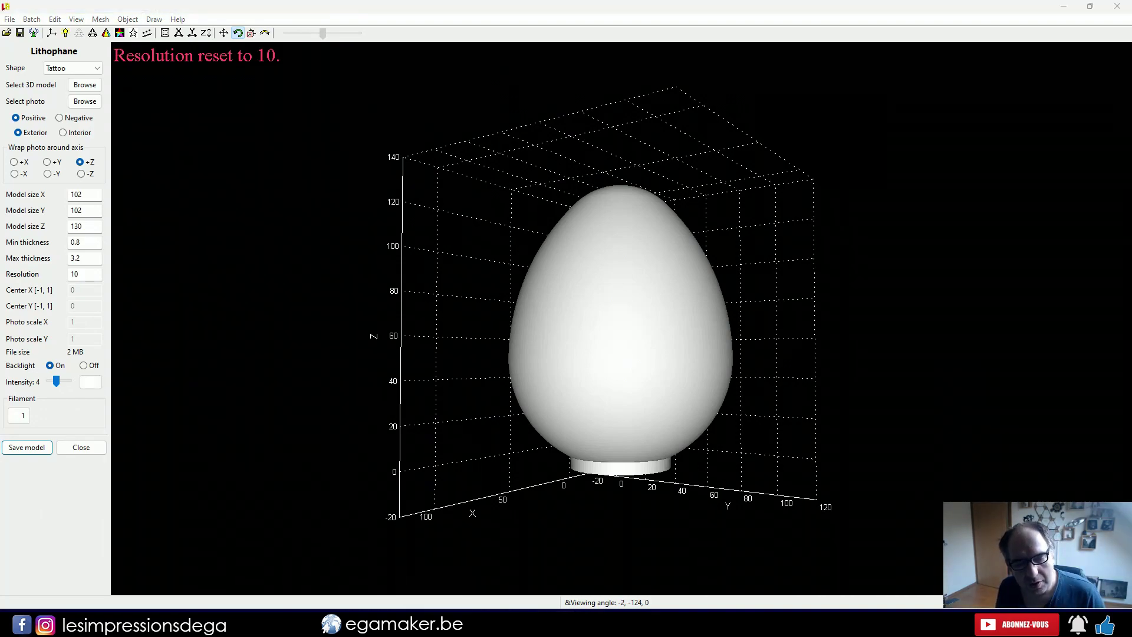
{"action": "left_click", "coordinate": [88, 102]}
- Wrap the egg in the sci-fi texture photo and set resolution to 0.5
{"action": "double_click", "coordinate": [454, 219]}
{"action": "mouse_move", "coordinate": [521, 341]}
{"action": "left_mouse_down"}
{"action": "mouse_move", "coordinate": [493, 298]}
{"action": "mouse_move", "coordinate": [404, 277]}
{"action": "mouse_move", "coordinate": [346, 279]}
{"action": "mouse_move", "coordinate": [547, 288]}
{"action": "mouse_move", "coordinate": [491, 253]}
{"action": "mouse_move", "coordinate": [494, 264]}
{"action": "left_mouse_up"}
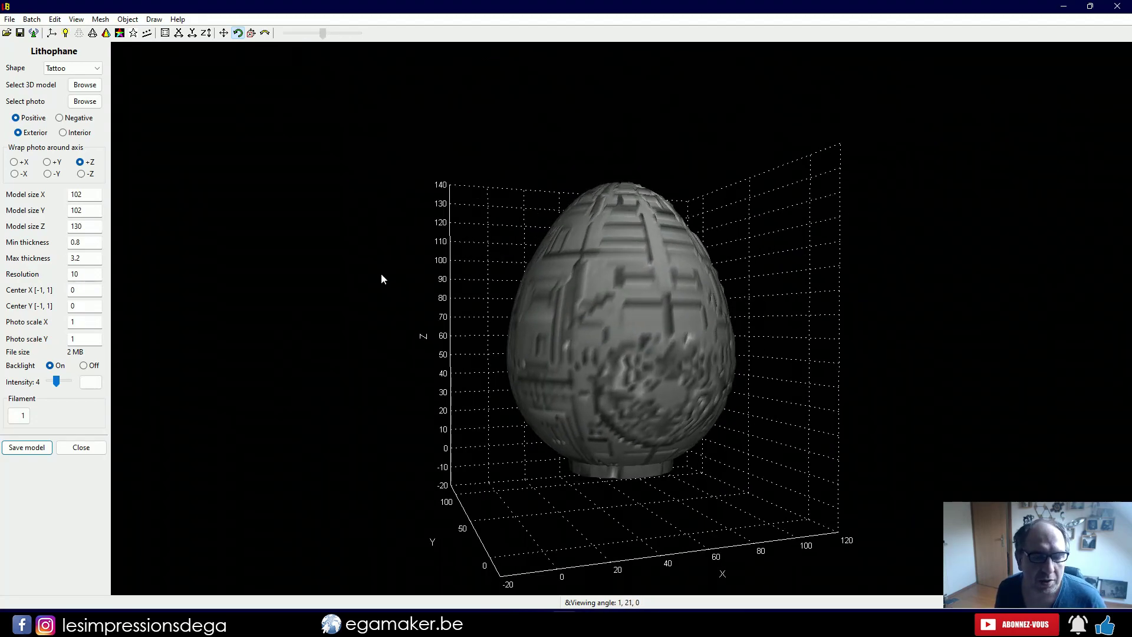
{"action": "left_click_drag", "start_coordinate": [88, 276], "coordinate": [25, 278]}
{"action": "type", "text": "2"}
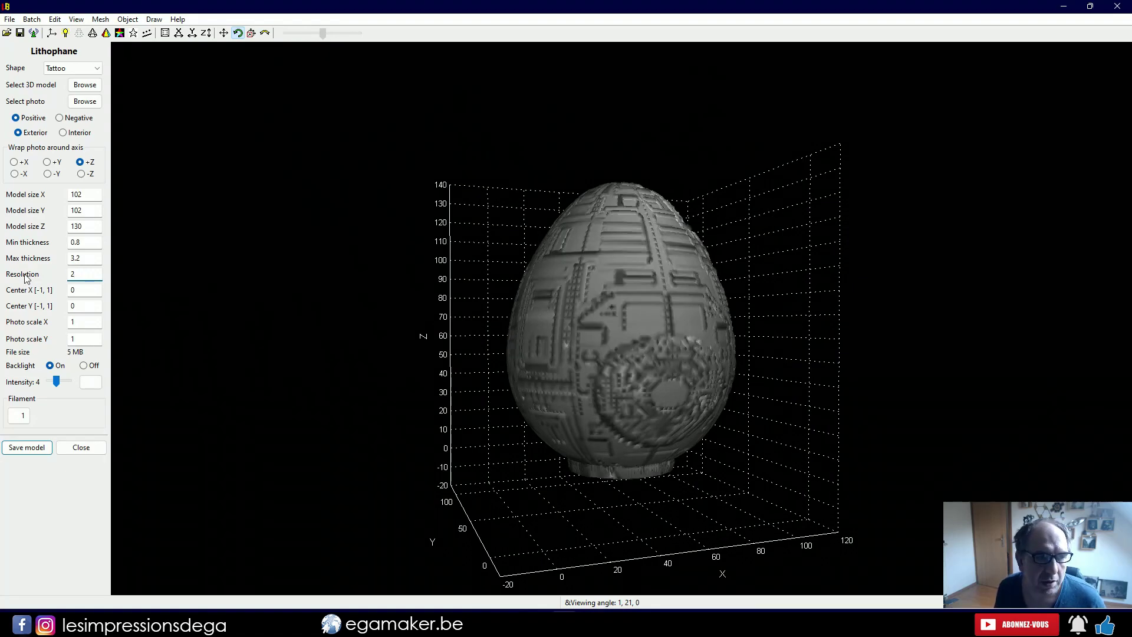
{"action": "key", "text": "BackSpace"}
{"action": "type", "text": "0.5"}
- Orbit the textured egg to inspect its sides, lower half and base
{"action": "mouse_move", "coordinate": [419, 334]}
{"action": "left_mouse_down"}
{"action": "mouse_move", "coordinate": [706, 328]}
{"action": "mouse_move", "coordinate": [613, 326]}
{"action": "mouse_move", "coordinate": [695, 330]}
{"action": "mouse_move", "coordinate": [655, 336]}
{"action": "mouse_move", "coordinate": [617, 419]}
{"action": "left_mouse_up"}
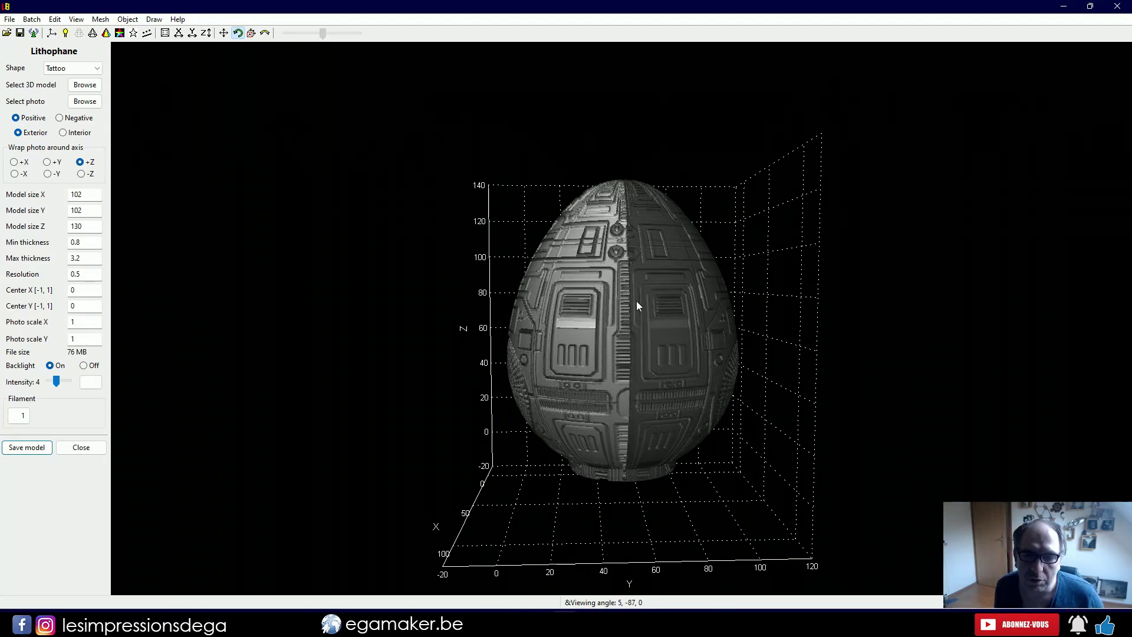
{"action": "mouse_move", "coordinate": [617, 361]}
{"action": "left_mouse_down"}
{"action": "mouse_move", "coordinate": [614, 264]}
{"action": "mouse_move", "coordinate": [644, 349]}
{"action": "mouse_move", "coordinate": [611, 366]}
{"action": "mouse_move", "coordinate": [634, 282]}
{"action": "left_mouse_up"}
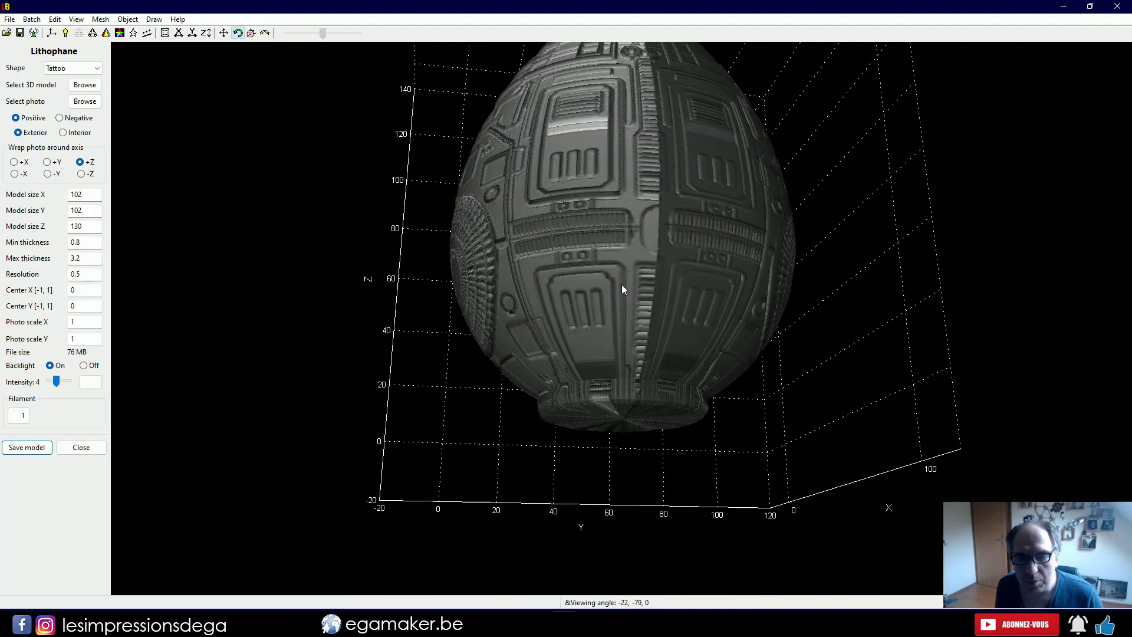
{"action": "mouse_move", "coordinate": [596, 341]}
{"action": "left_mouse_down"}
{"action": "mouse_move", "coordinate": [568, 296]}
{"action": "mouse_move", "coordinate": [596, 389]}
{"action": "left_mouse_up"}
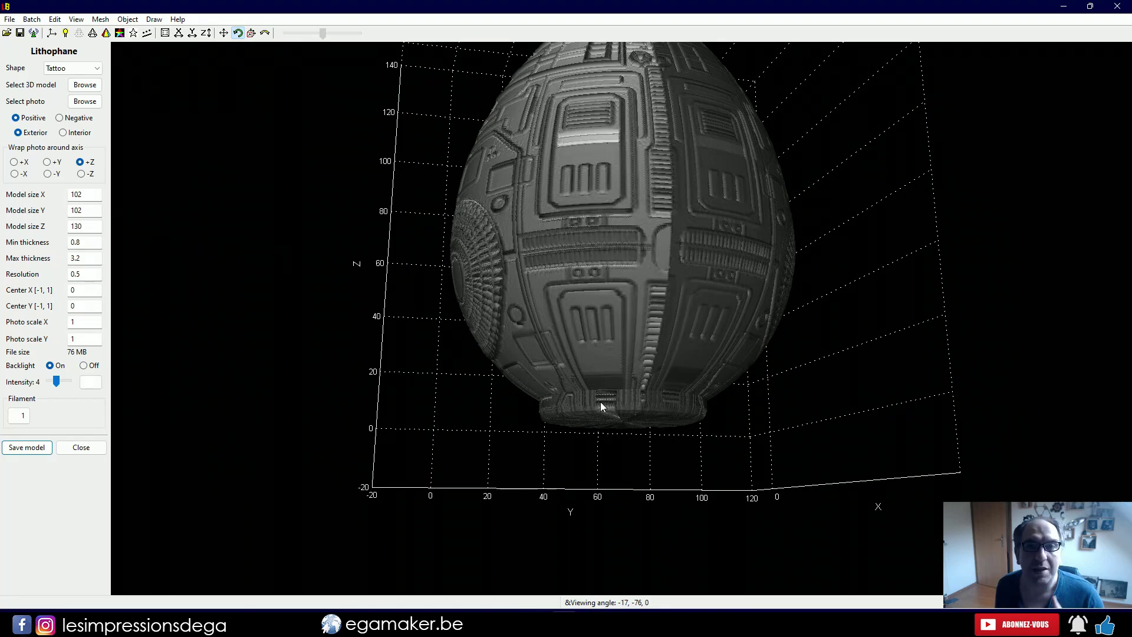
{"action": "left_click_drag", "start_coordinate": [600, 401], "coordinate": [593, 315]}
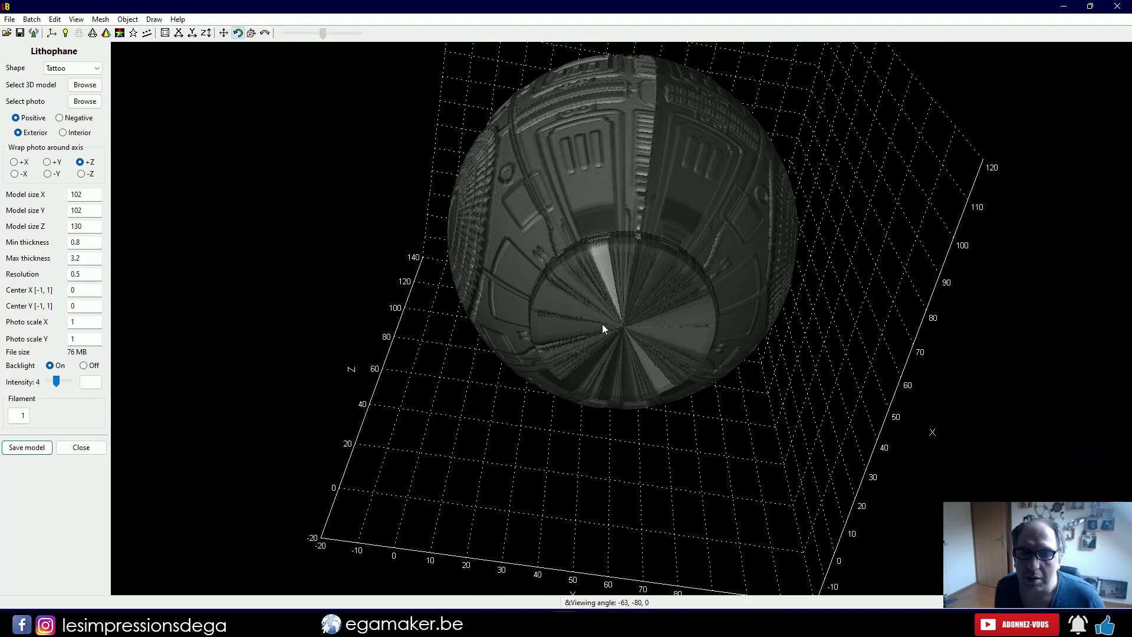
{"action": "mouse_move", "coordinate": [612, 277]}
{"action": "left_mouse_down"}
{"action": "mouse_move", "coordinate": [621, 365]}
{"action": "mouse_move", "coordinate": [613, 352]}
{"action": "left_mouse_up"}
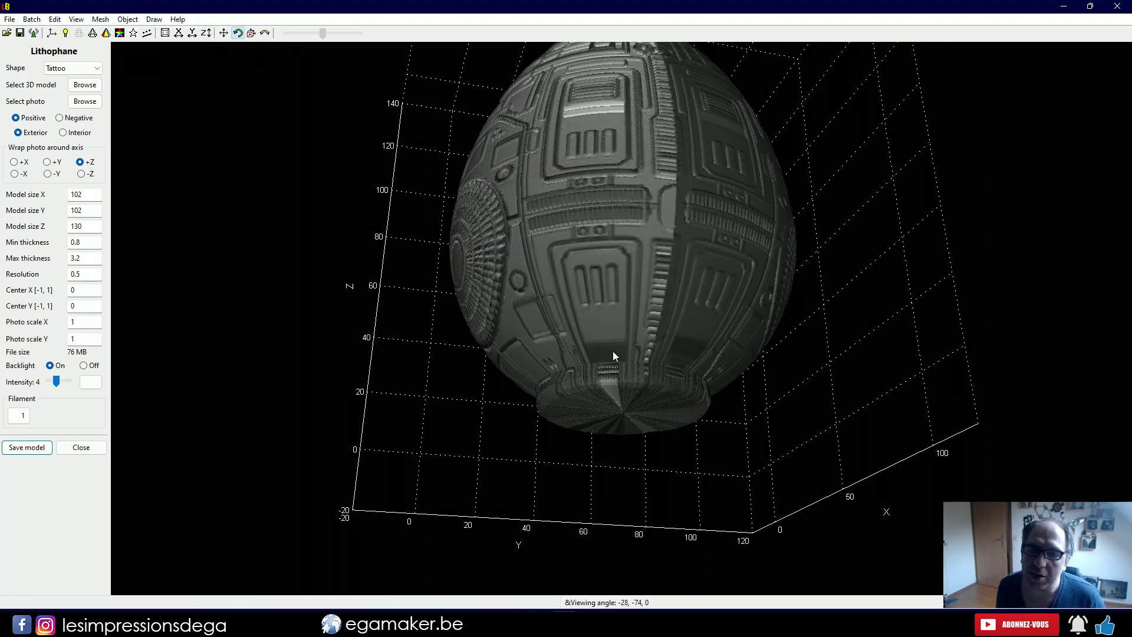
{"action": "left_click_drag", "start_coordinate": [613, 349], "coordinate": [614, 327]}
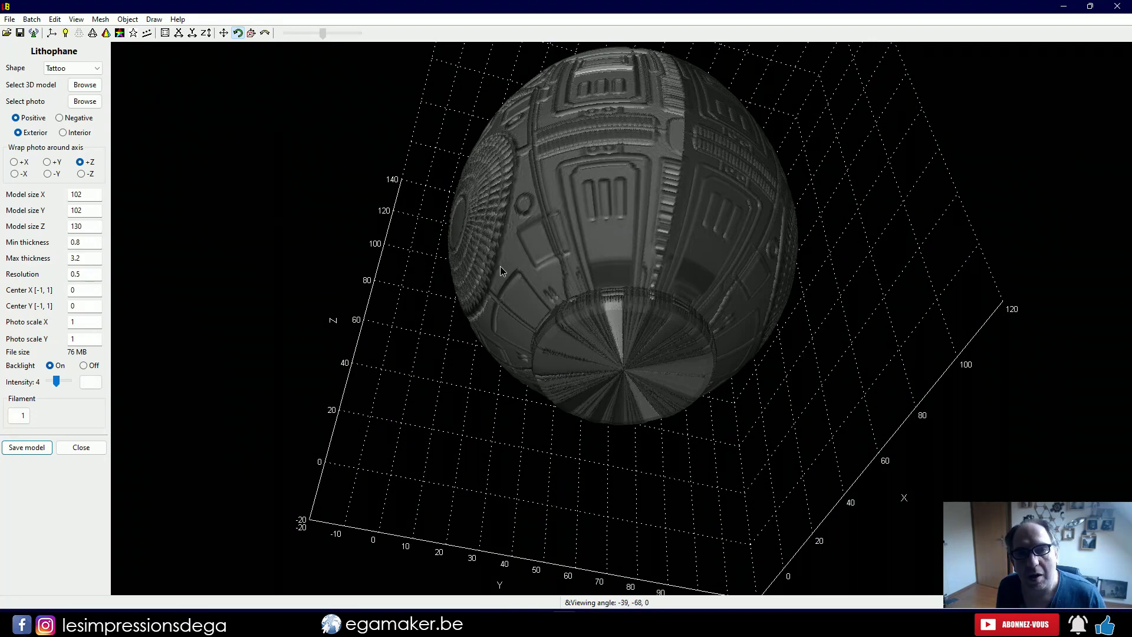
{"action": "left_click_drag", "start_coordinate": [500, 265], "coordinate": [493, 331]}
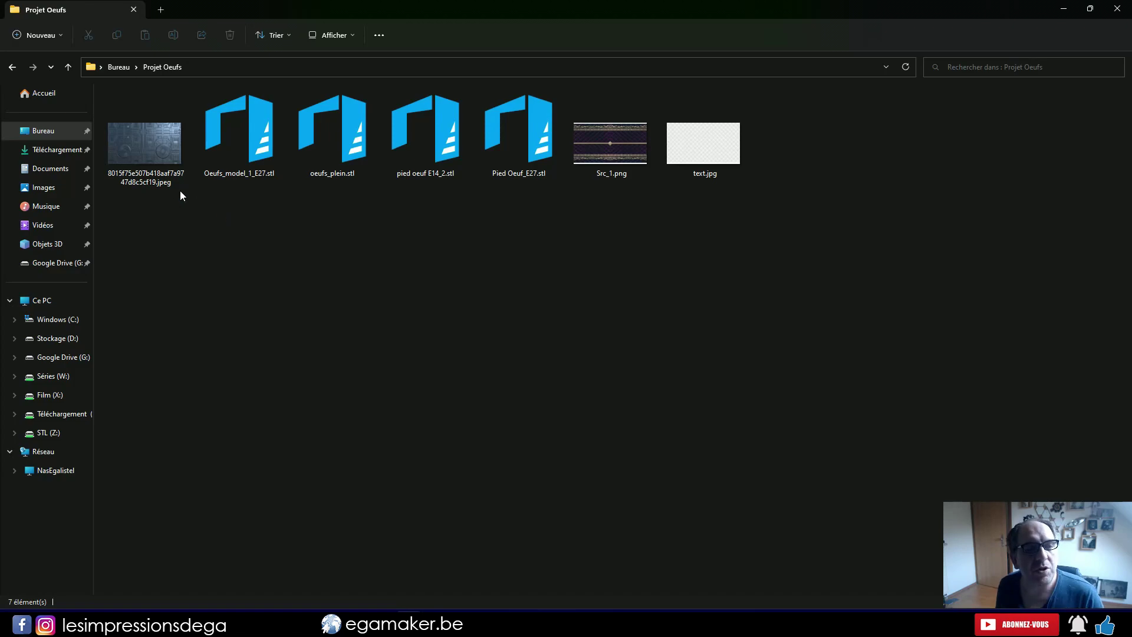
- Open the sci-fi texture JPEG from Projet Oeufs in Adobe Photoshop via Ouvrir avec
{"action": "left_click", "coordinate": [153, 150]}
{"action": "right_click", "coordinate": [153, 150]}
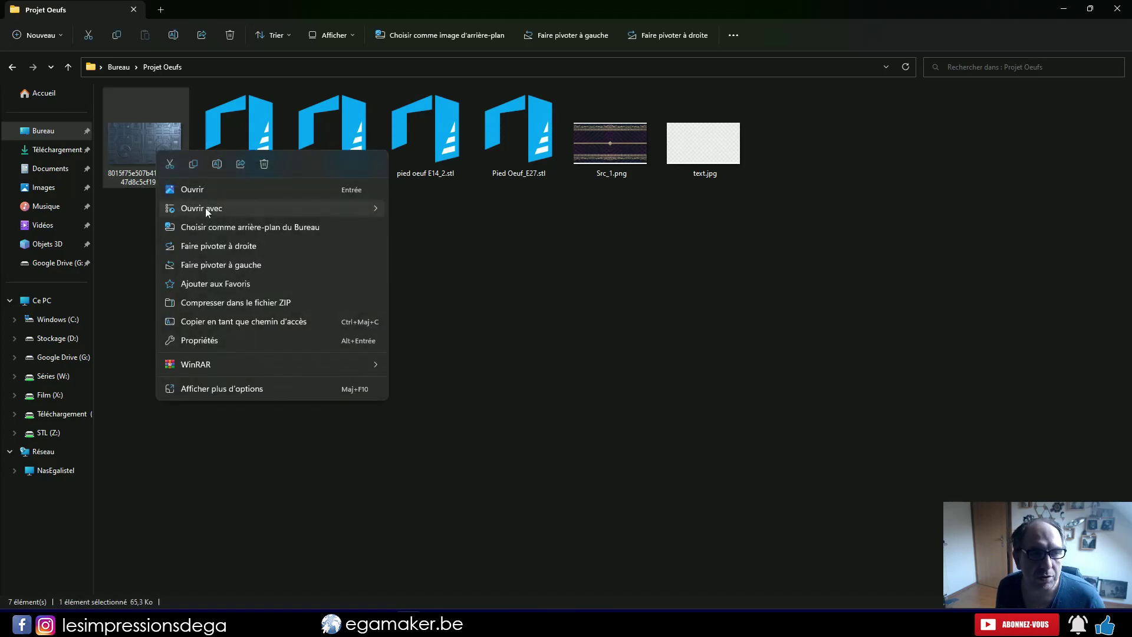
{"action": "mouse_move", "coordinate": [202, 208]}
{"action": "left_click", "coordinate": [443, 208]}
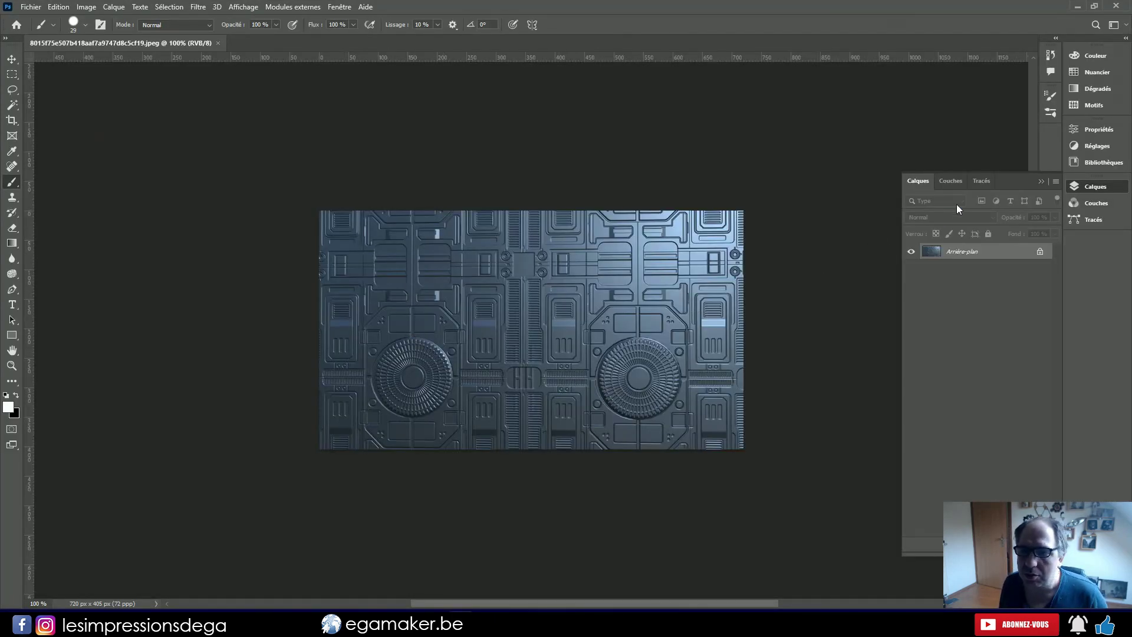
- Select an 11-pixel strip along the texture's bottom edge with the Rectangular Marquee
{"action": "left_click", "coordinate": [1042, 180]}
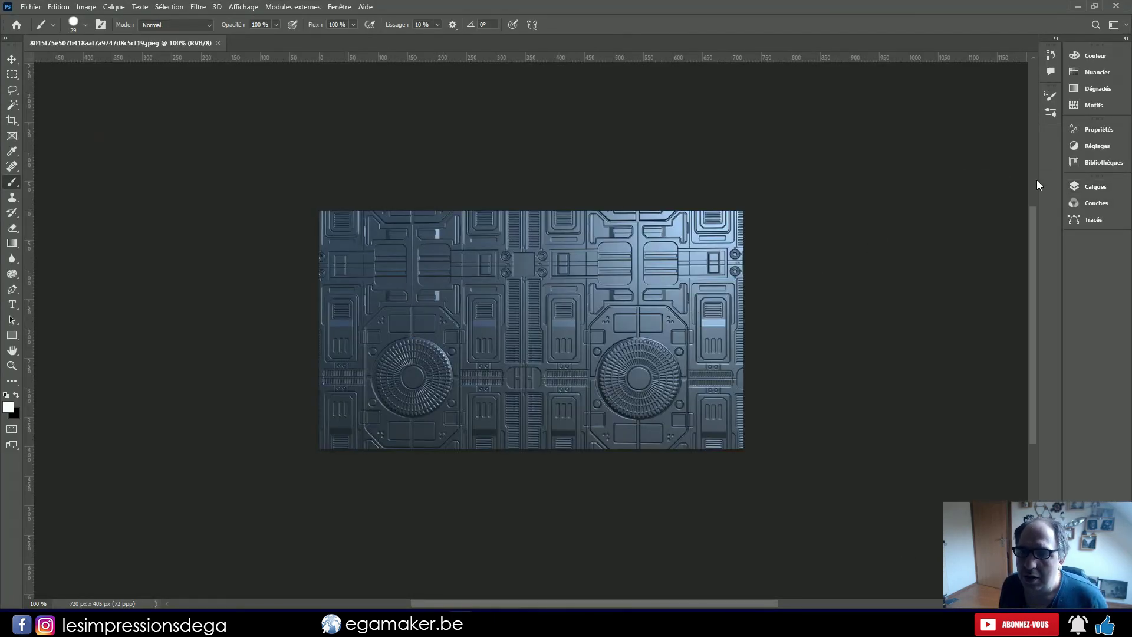
{"action": "left_click", "coordinate": [13, 74]}
{"action": "scroll", "coordinate": [467, 373], "scroll_direction": "down", "scroll_amount": 1}
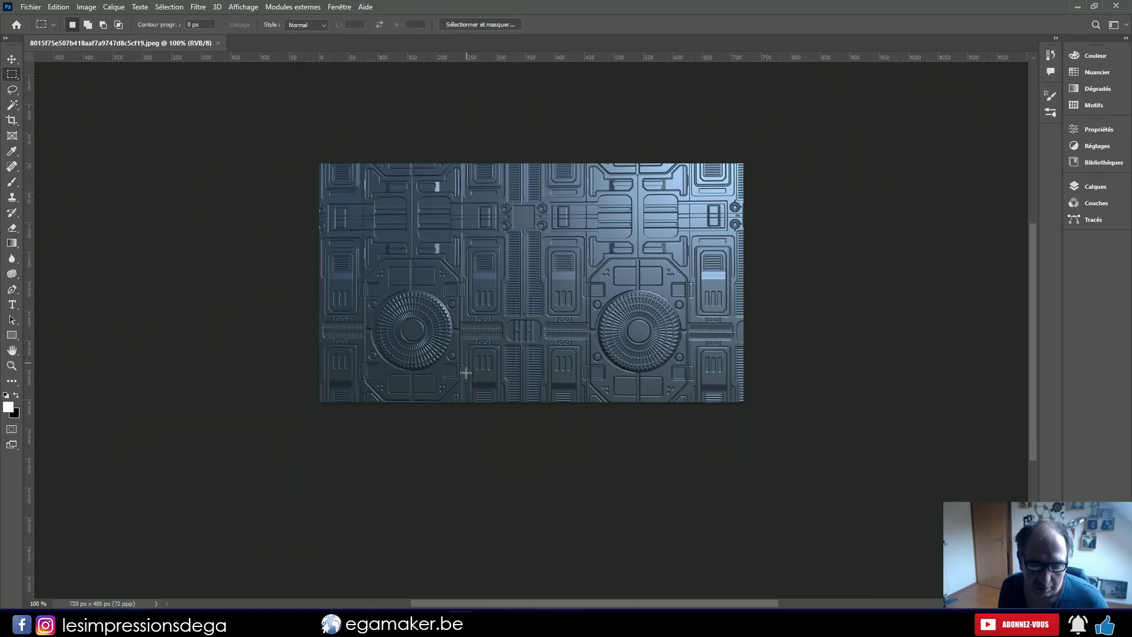
{"action": "scroll", "coordinate": [463, 372], "scroll_direction": "up", "scroll_amount": 2, "text": "alt"}
{"action": "scroll", "coordinate": [463, 372], "scroll_direction": "up", "scroll_amount": 2, "text": "alt"}
{"action": "scroll", "coordinate": [463, 372], "scroll_direction": "up", "scroll_amount": 2, "text": "alt"}
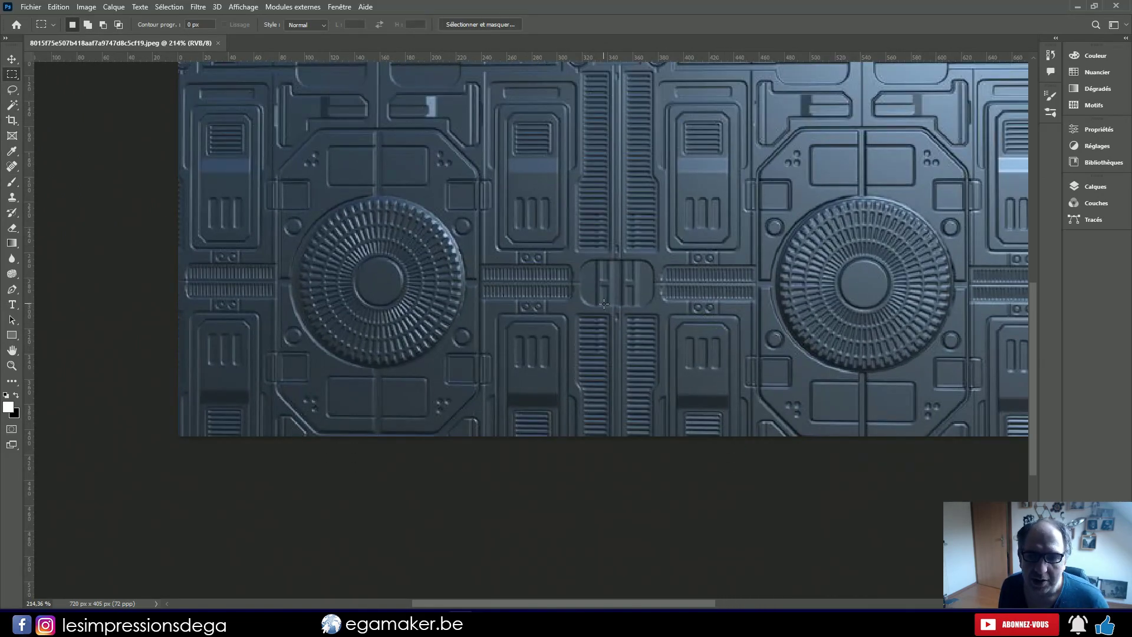
{"action": "scroll", "coordinate": [640, 304], "scroll_direction": "down", "scroll_amount": 1, "text": "alt"}
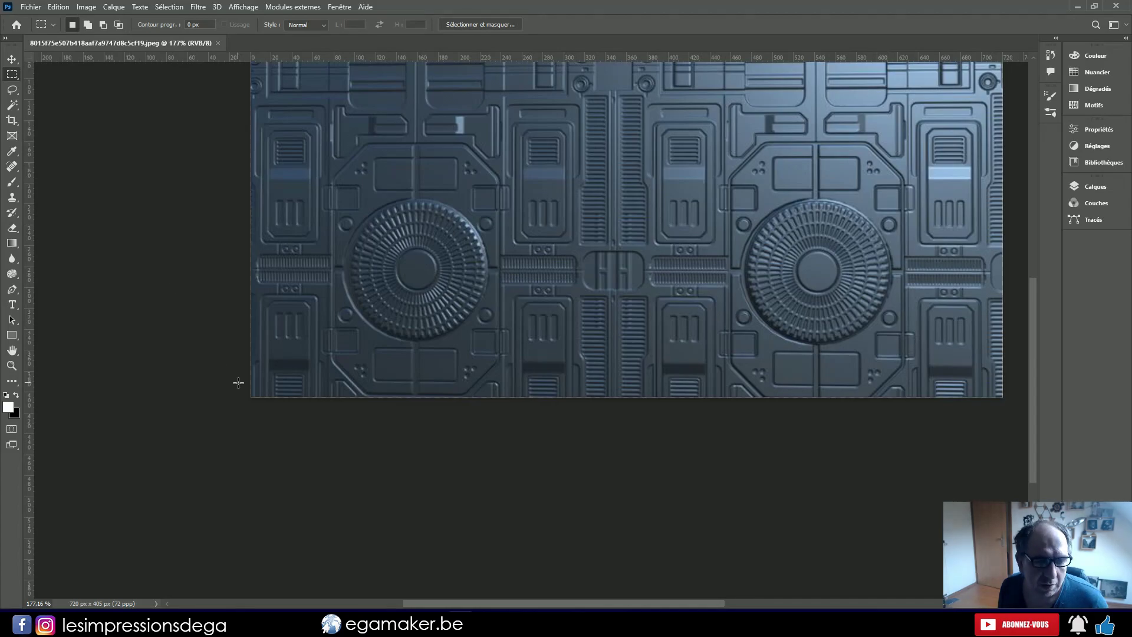
{"action": "left_click_drag", "start_coordinate": [241, 386], "coordinate": [1006, 417]}
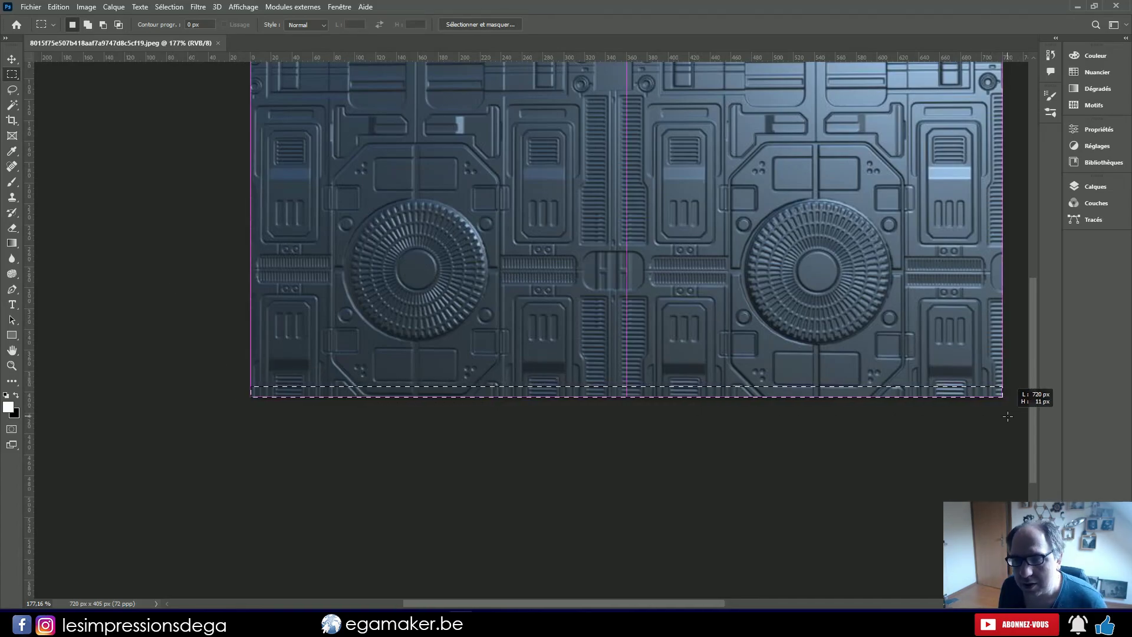
{"action": "left_click_drag", "start_coordinate": [1006, 416], "coordinate": [1005, 415]}
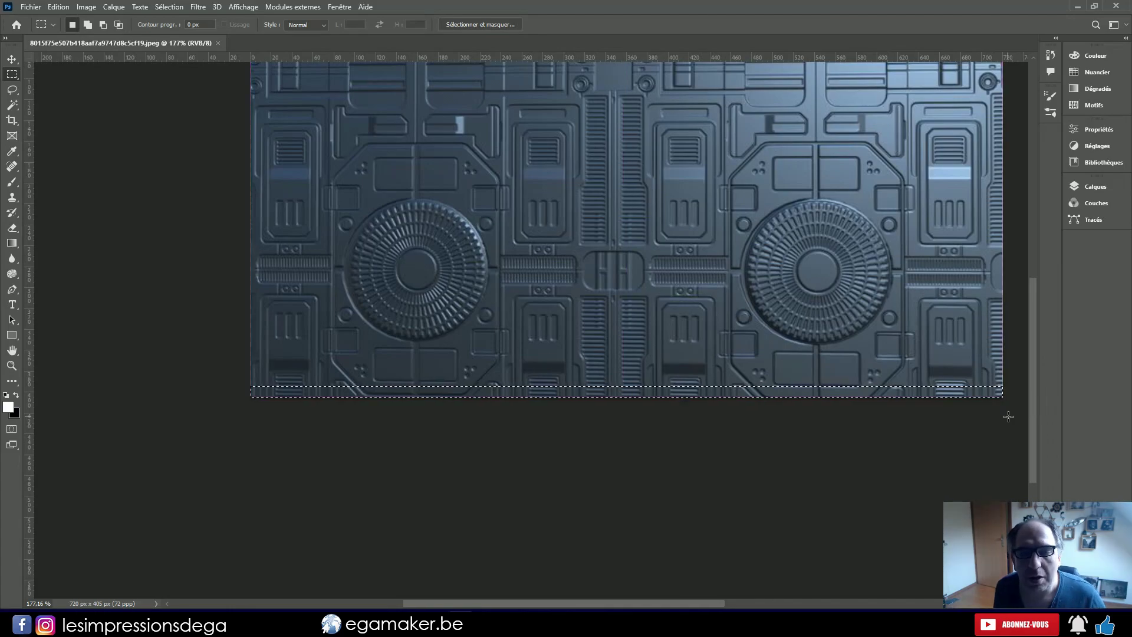
- Paint the selected strip solid black and save the JPEG at maximum quality
{"action": "left_click", "coordinate": [11, 181]}
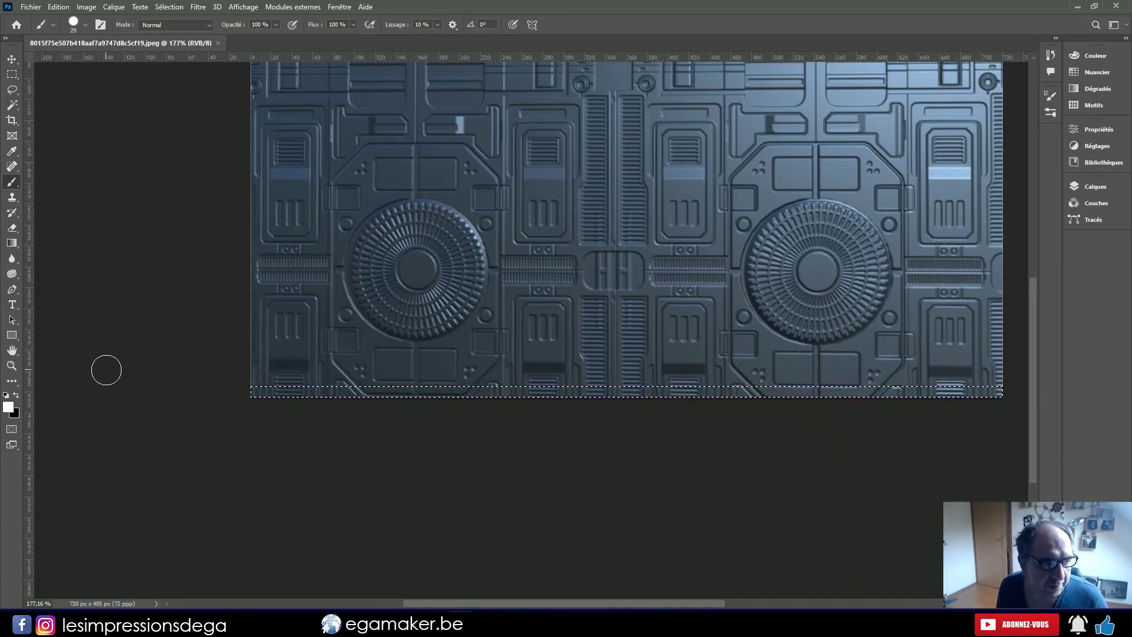
{"action": "key", "text": "x"}
{"action": "left_click_drag", "start_coordinate": [251, 391], "coordinate": [538, 387]}
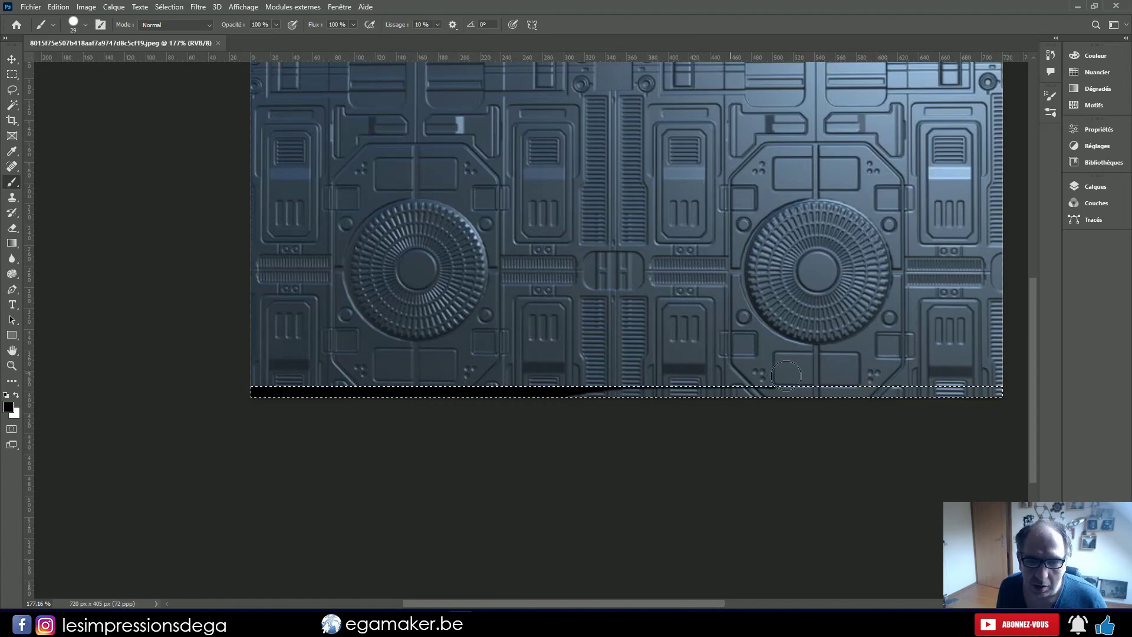
{"action": "left_click_drag", "start_coordinate": [538, 388], "coordinate": [1002, 390]}
{"action": "key", "text": "ctrl+s"}
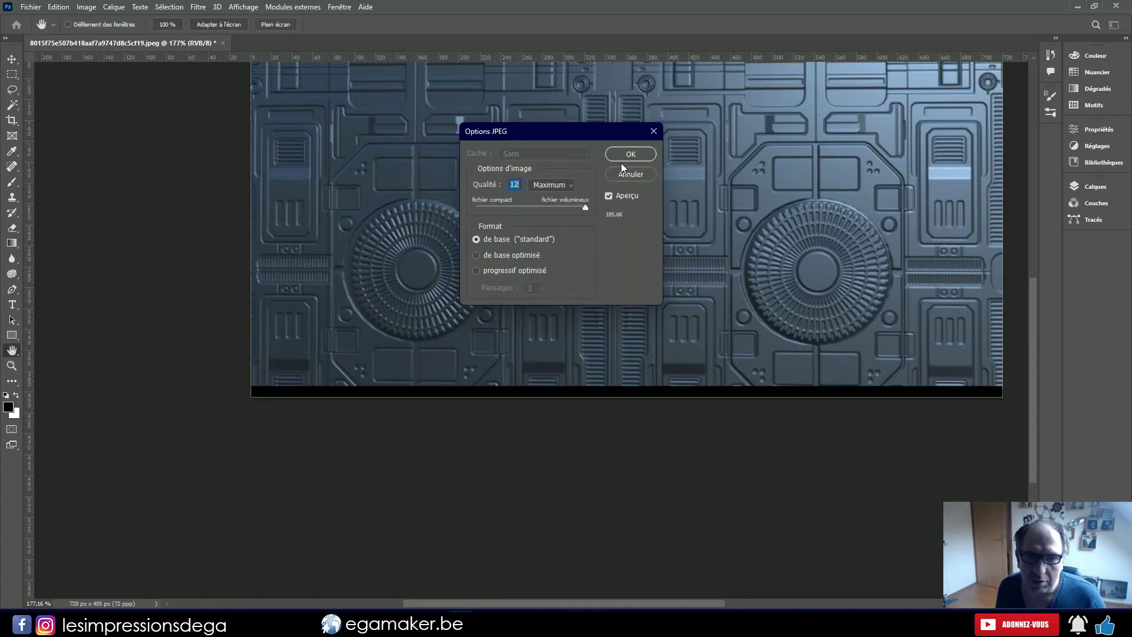
{"action": "left_click", "coordinate": [623, 153]}
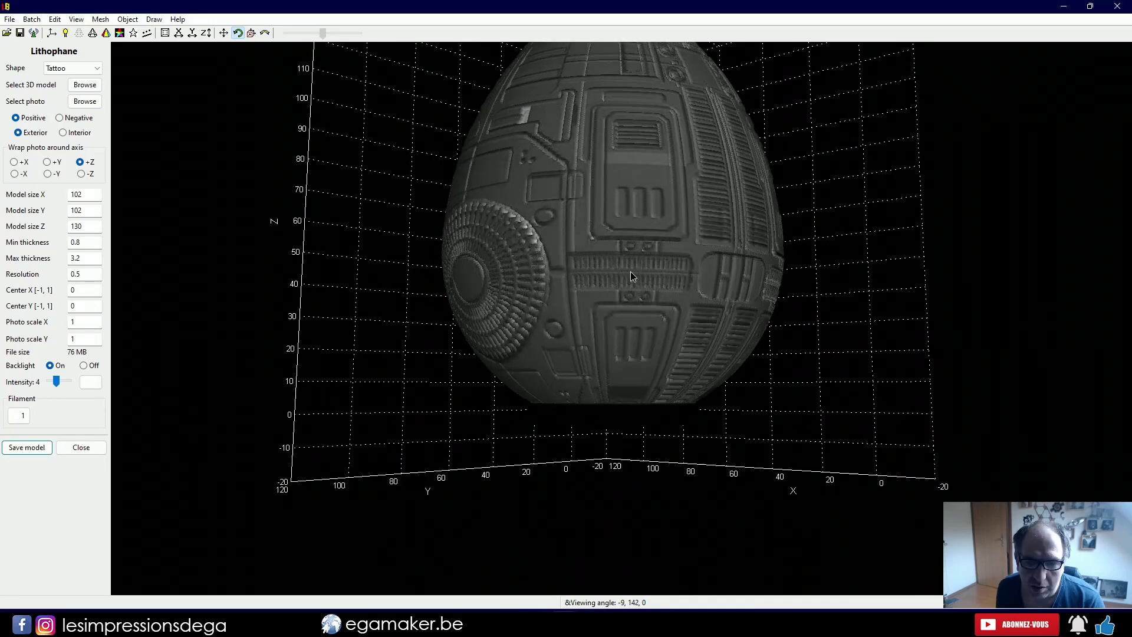
{"action": "scroll", "coordinate": [634, 372], "scroll_direction": "up", "scroll_amount": 2}
{"action": "scroll", "coordinate": [631, 371], "scroll_direction": "up", "scroll_amount": 2}
{"action": "scroll", "coordinate": [625, 344], "scroll_direction": "up", "scroll_amount": 2}
{"action": "mouse_move", "coordinate": [622, 324]}
{"action": "left_mouse_down"}
{"action": "mouse_move", "coordinate": [725, 391]}
{"action": "mouse_move", "coordinate": [718, 414]}
{"action": "left_mouse_up"}
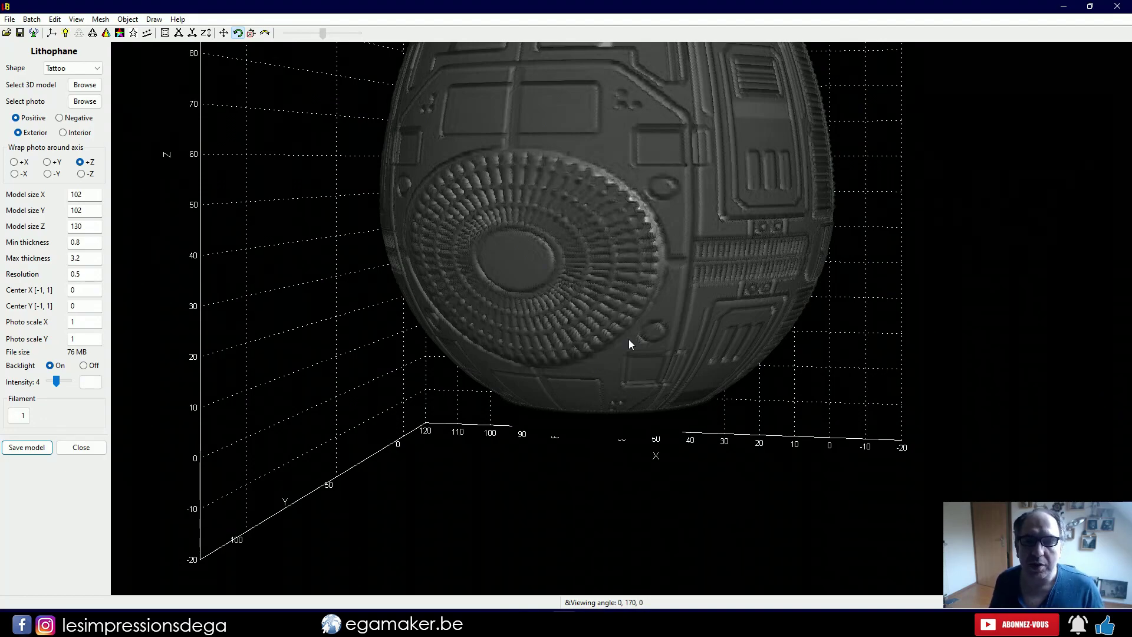
{"action": "scroll", "coordinate": [628, 338], "scroll_direction": "down", "scroll_amount": 3}
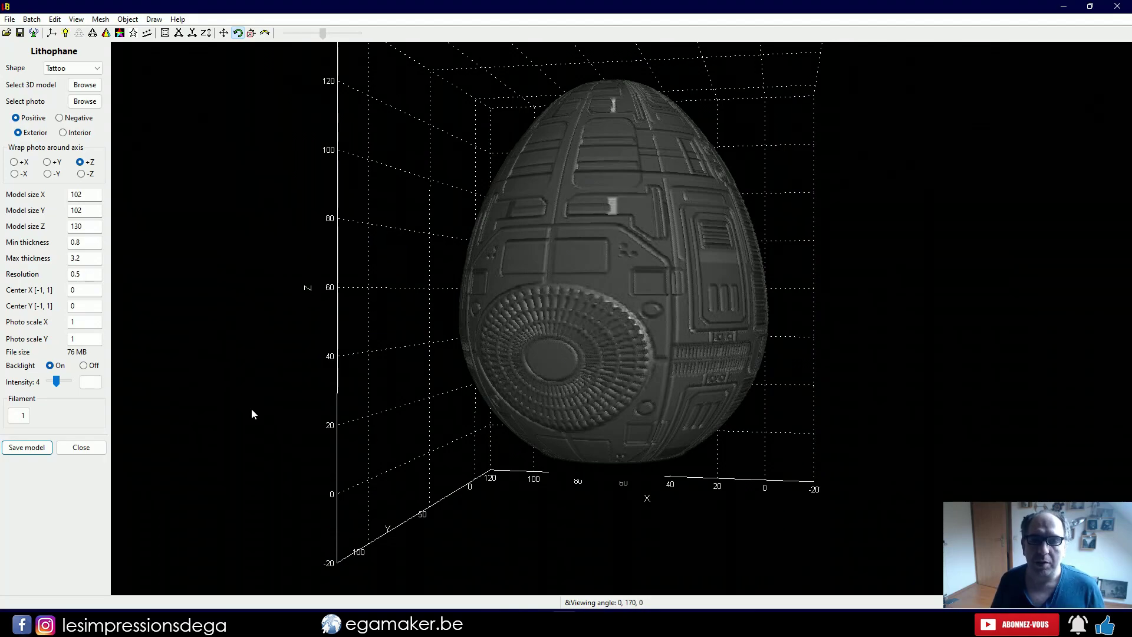
{"action": "left_click_drag", "start_coordinate": [519, 413], "coordinate": [529, 318]}
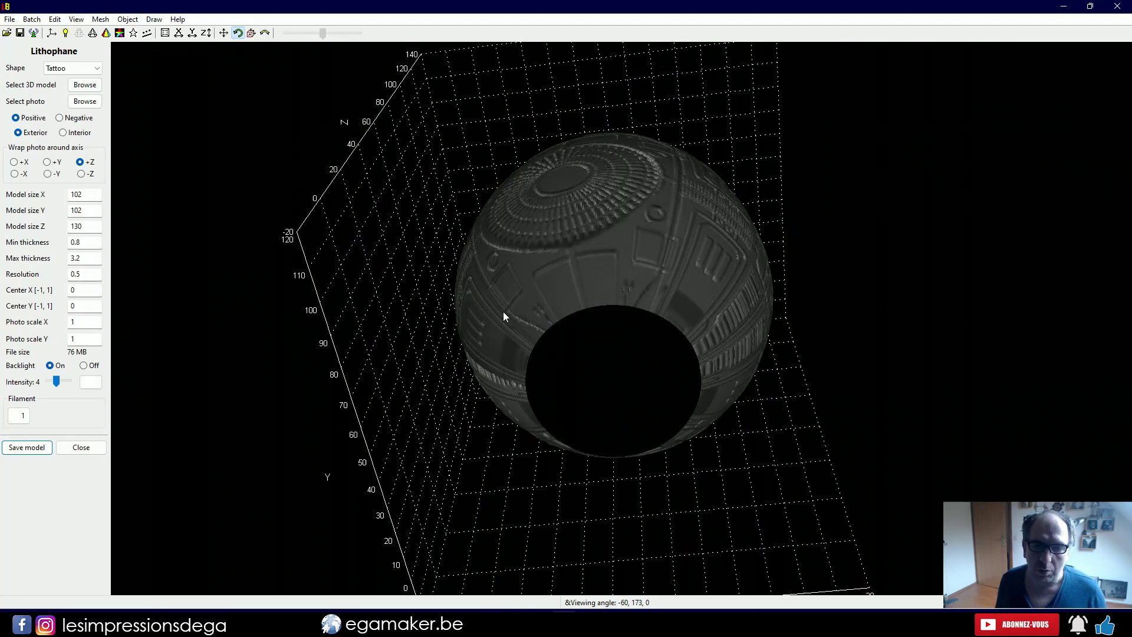
{"action": "left_click_drag", "start_coordinate": [375, 155], "coordinate": [388, 284]}
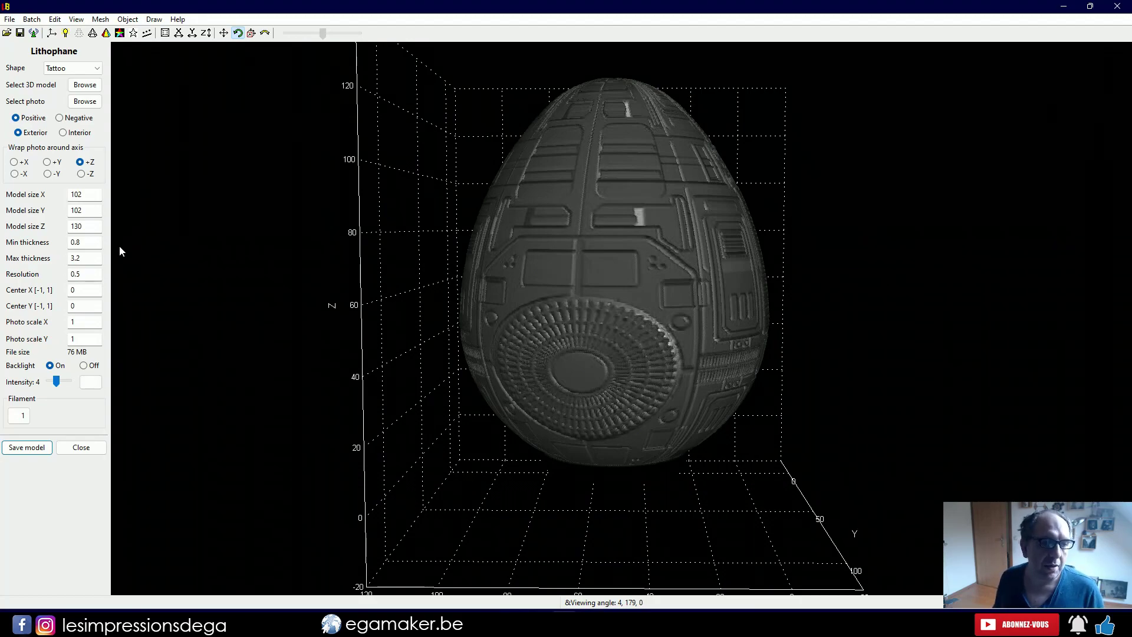
{"action": "left_click_drag", "start_coordinate": [89, 228], "coordinate": [54, 234]}
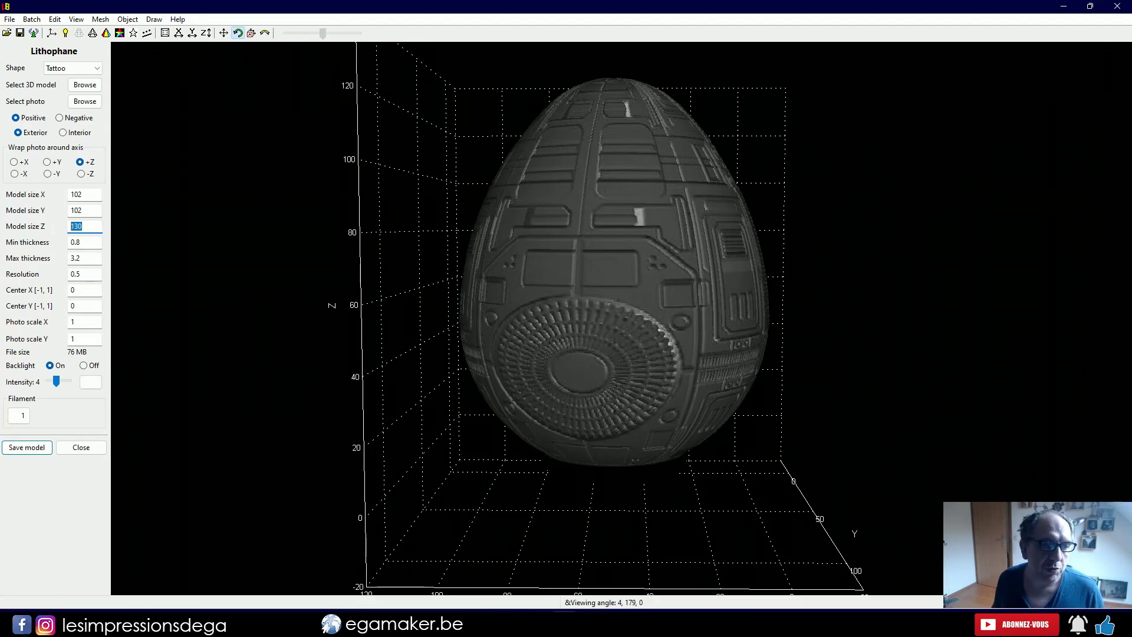
- Set egg height to 230 and, after trying 0.16, resolution to 0.3 for a 513 MB estimate
{"action": "type", "text": "230"}
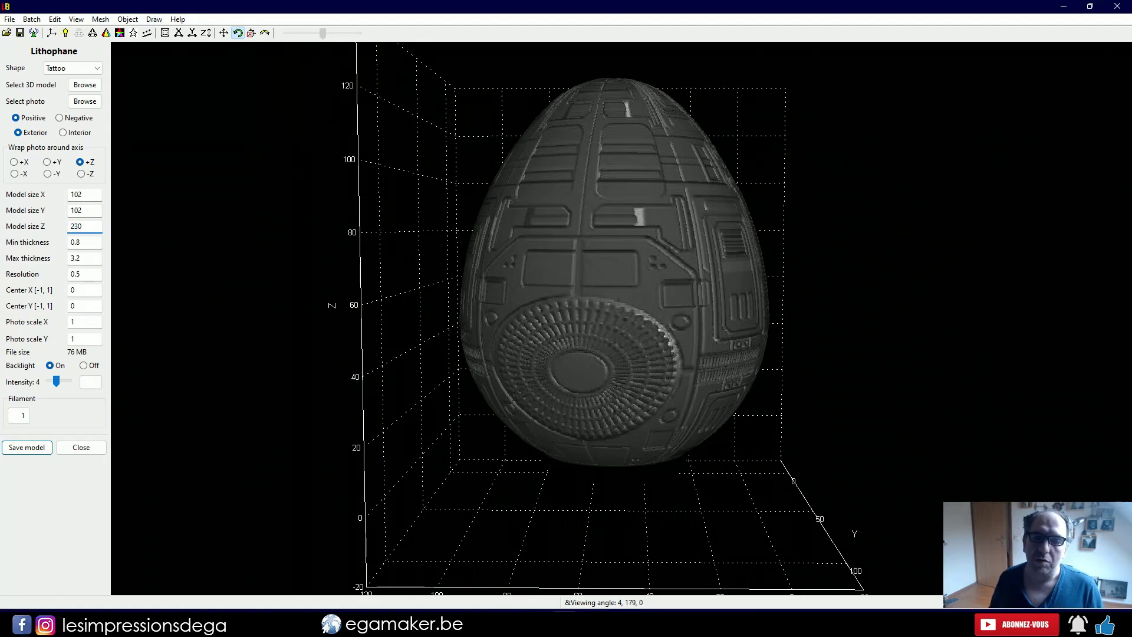
{"action": "left_click", "coordinate": [91, 274]}
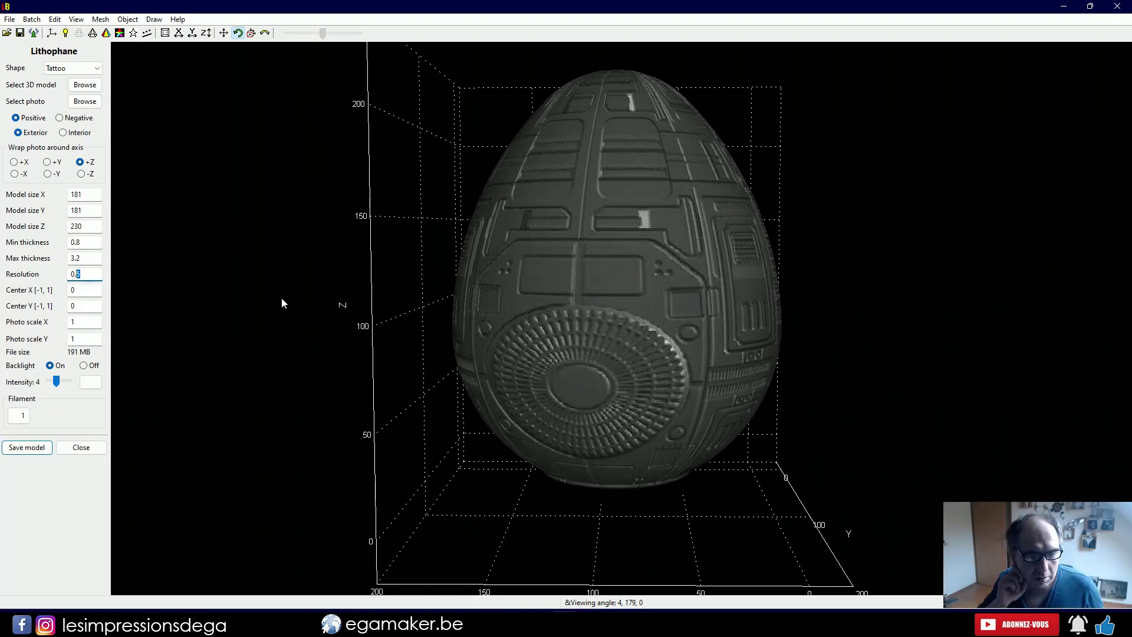
{"action": "type", "text": "16"}
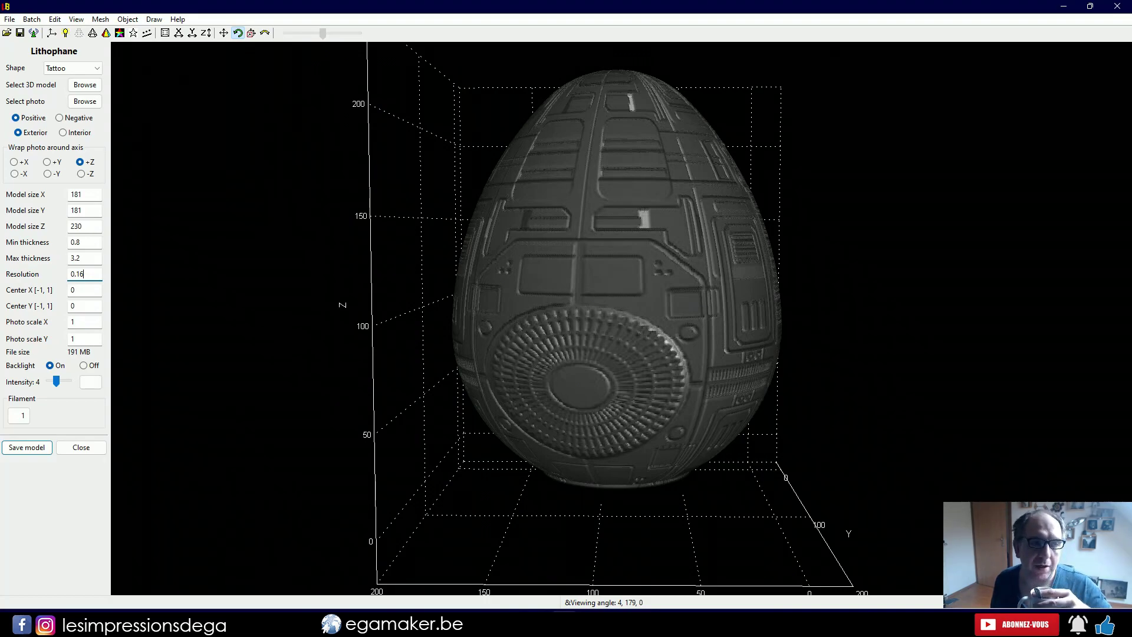
{"action": "left_click_drag", "start_coordinate": [513, 342], "coordinate": [543, 342]}
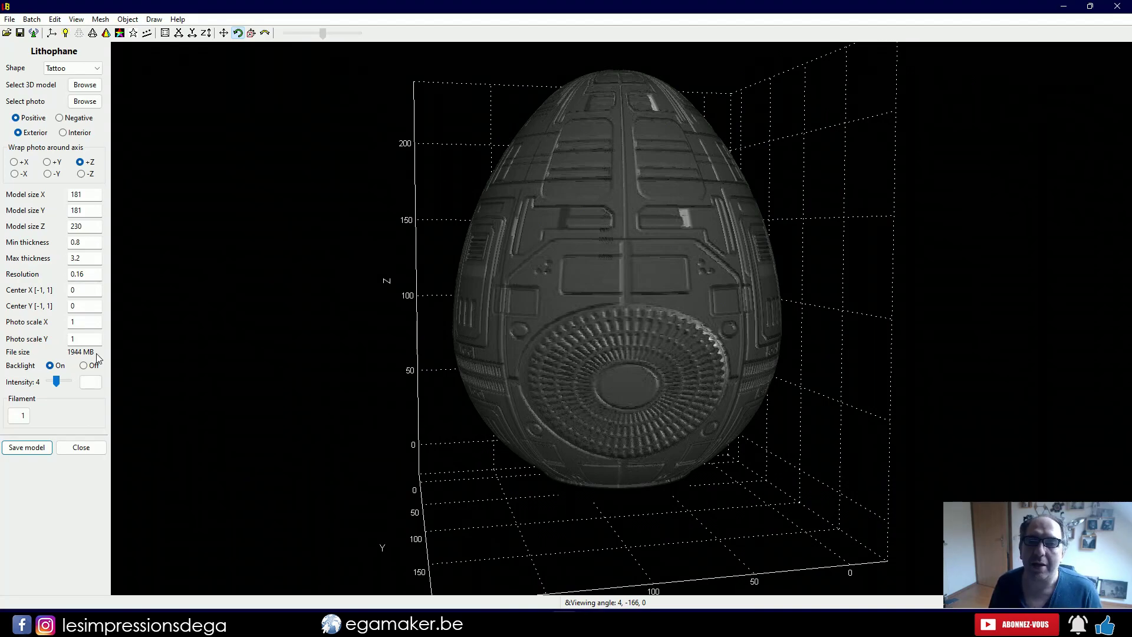
{"action": "left_click_drag", "start_coordinate": [74, 273], "coordinate": [85, 274]}
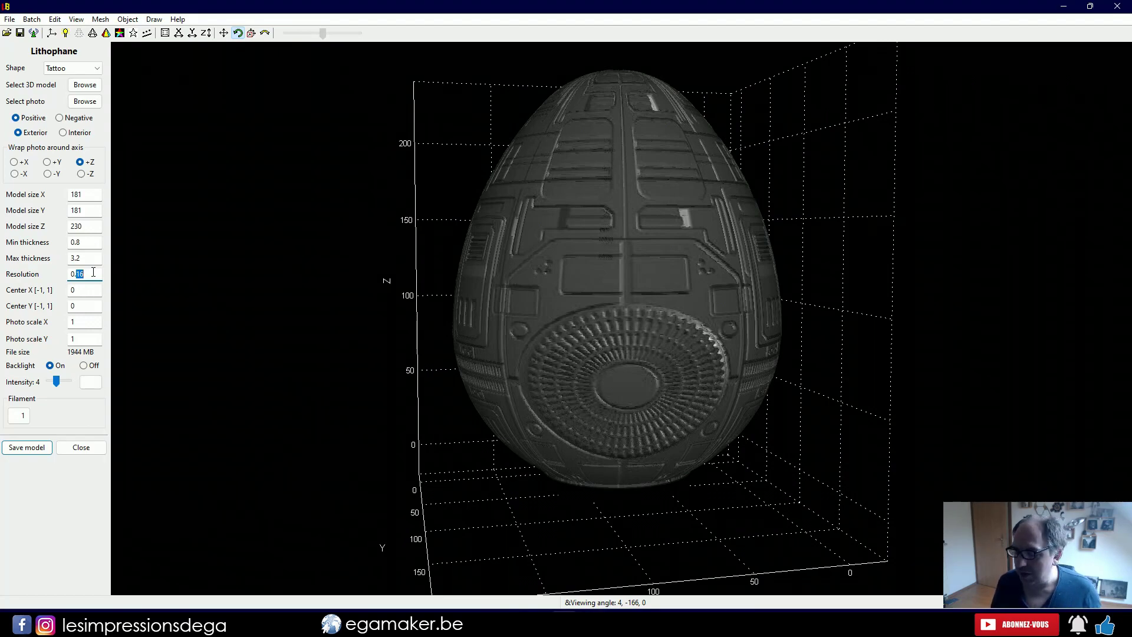
{"action": "type", "text": "3"}
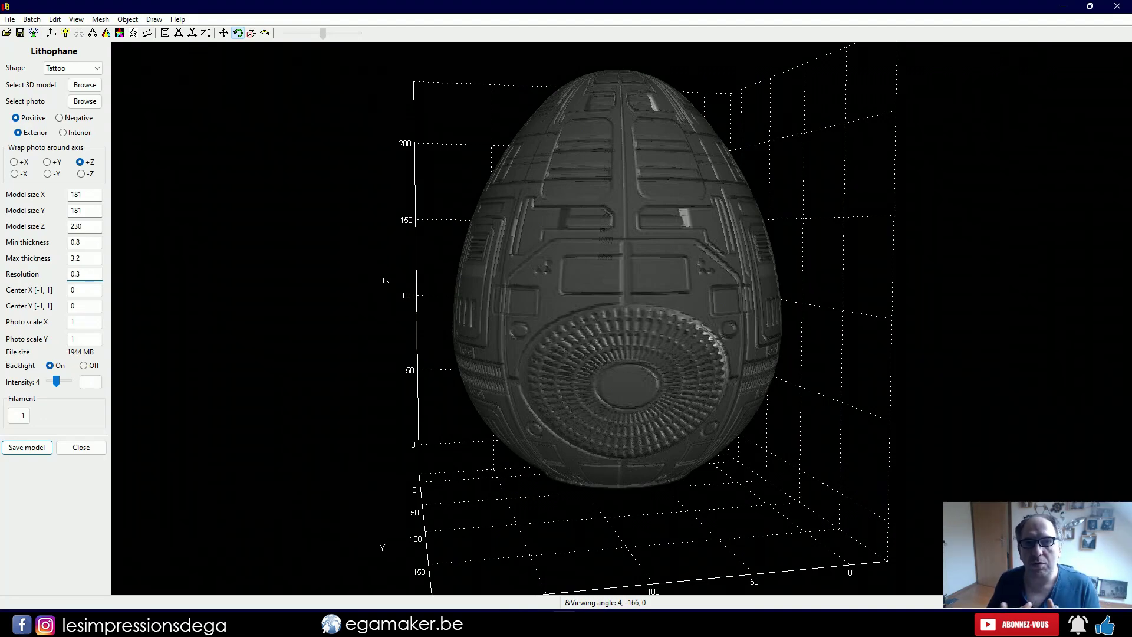
{"action": "key", "text": "alt+Tab"}
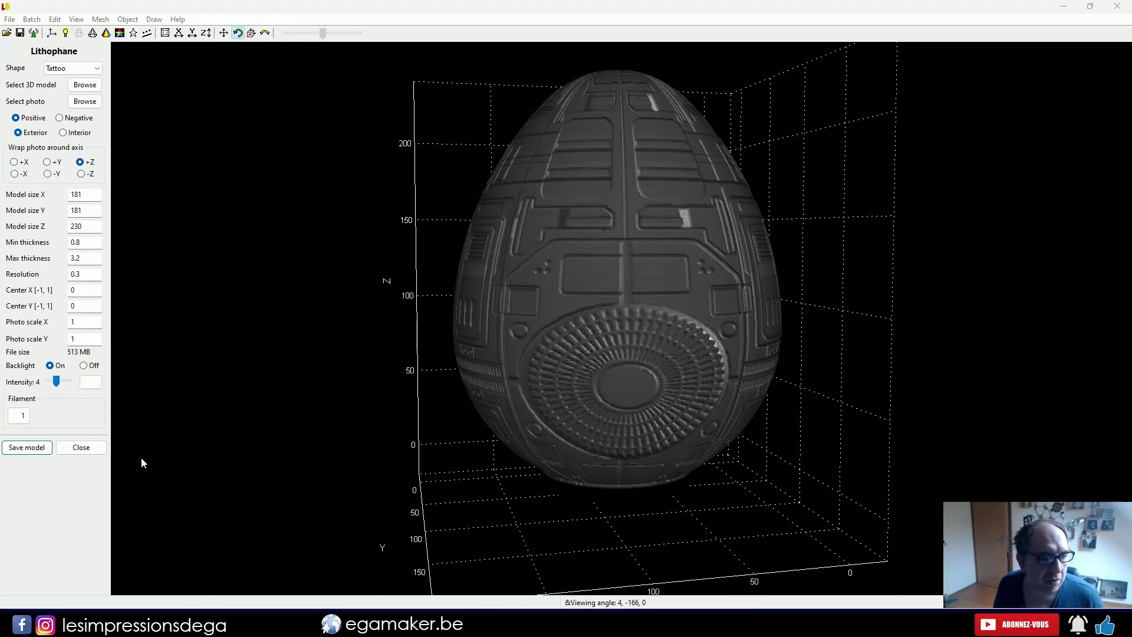
- Save the textured egg model as OeufE14 into the Projet Oeufs folder
{"action": "left_click", "coordinate": [27, 448]}
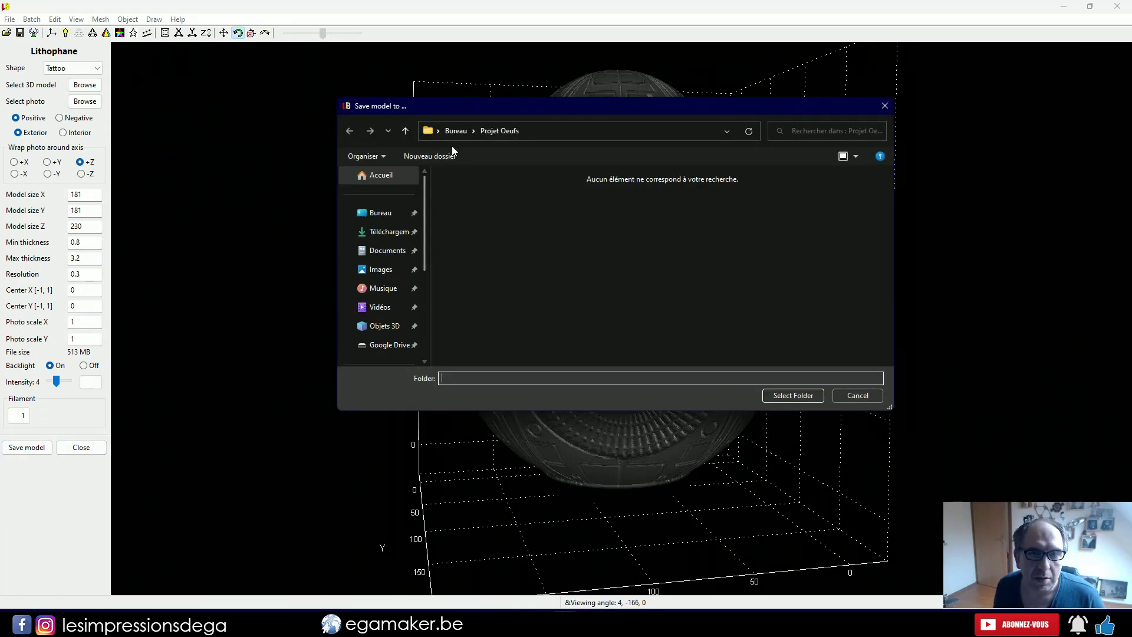
{"action": "left_click", "coordinate": [788, 396]}
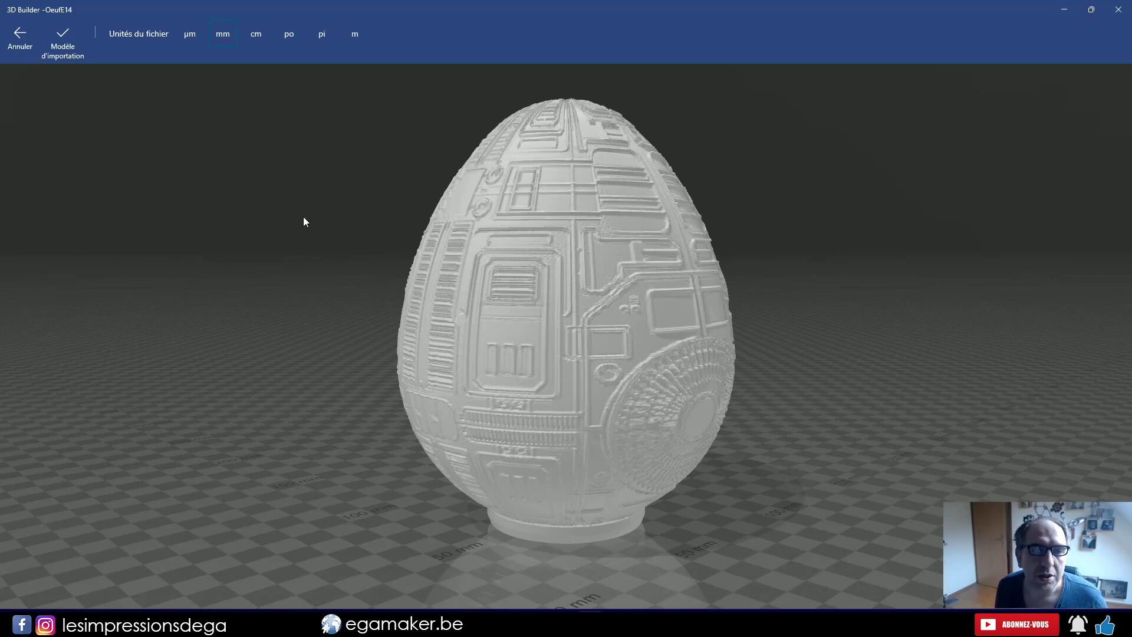
- Import the OeufE14 egg in millimetres and orbit to check its underside
{"action": "left_click", "coordinate": [63, 44]}
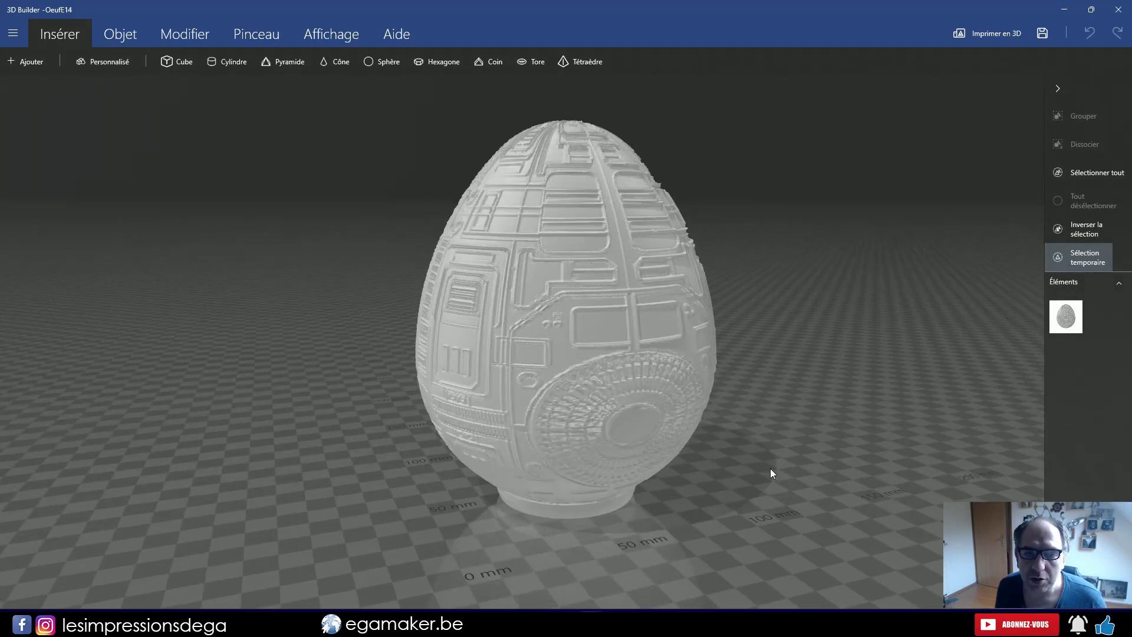
{"action": "left_click_drag", "start_coordinate": [770, 468], "coordinate": [744, 238]}
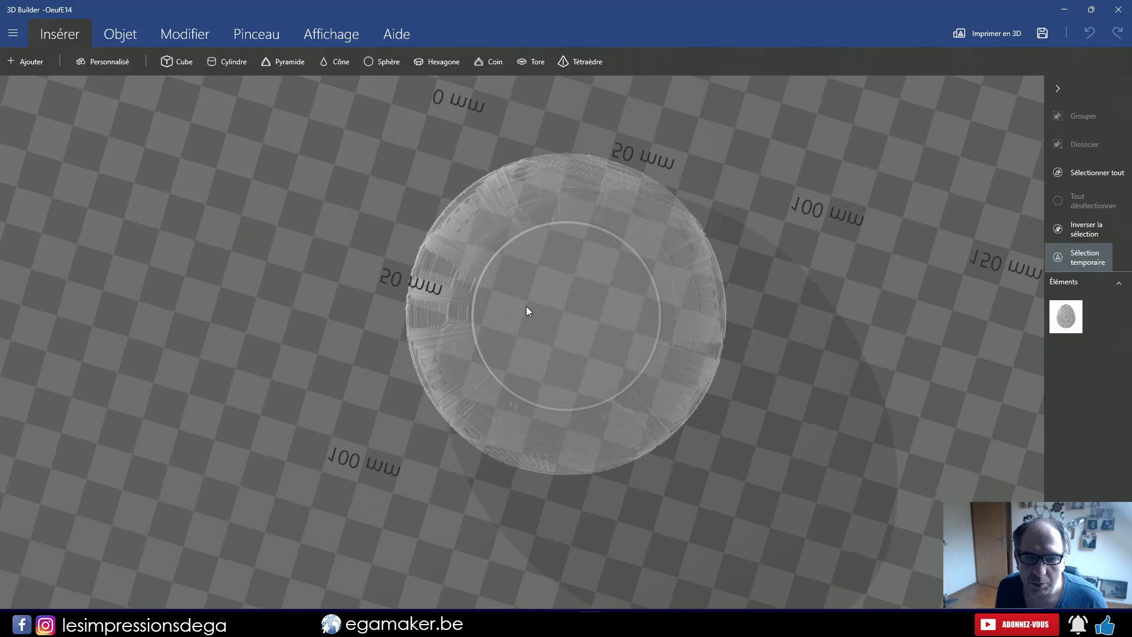
{"action": "left_click_drag", "start_coordinate": [857, 156], "coordinate": [791, 384]}
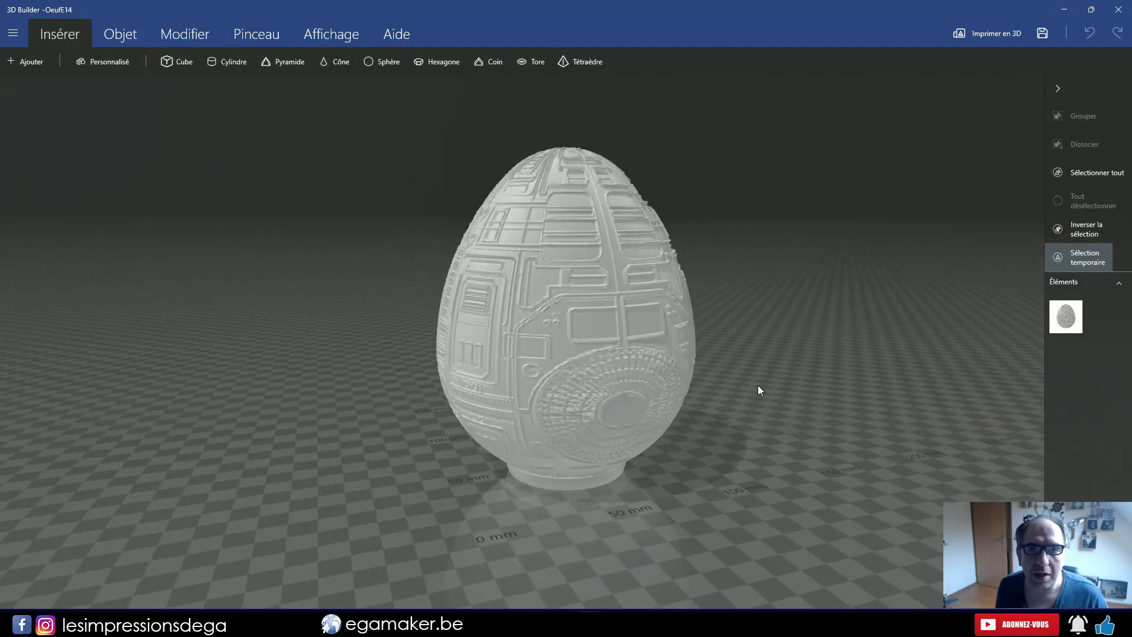
- Insert a cylinder beside the egg and scale it proportionally to 35 mm
{"action": "left_click", "coordinate": [214, 63]}
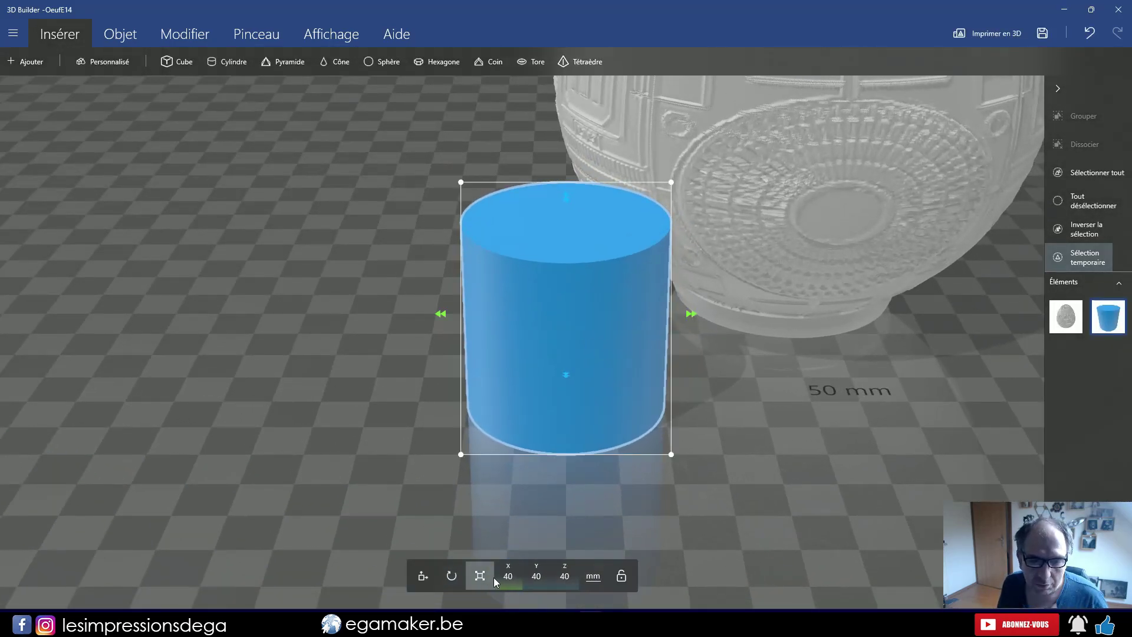
{"action": "left_click", "coordinate": [479, 578]}
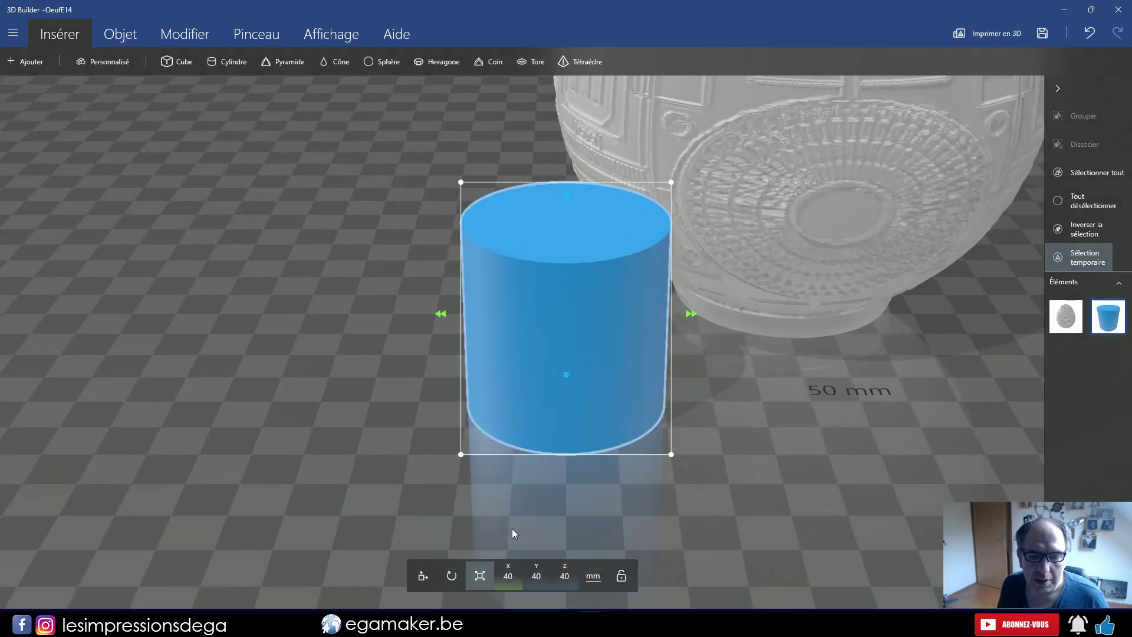
{"action": "left_click", "coordinate": [622, 582]}
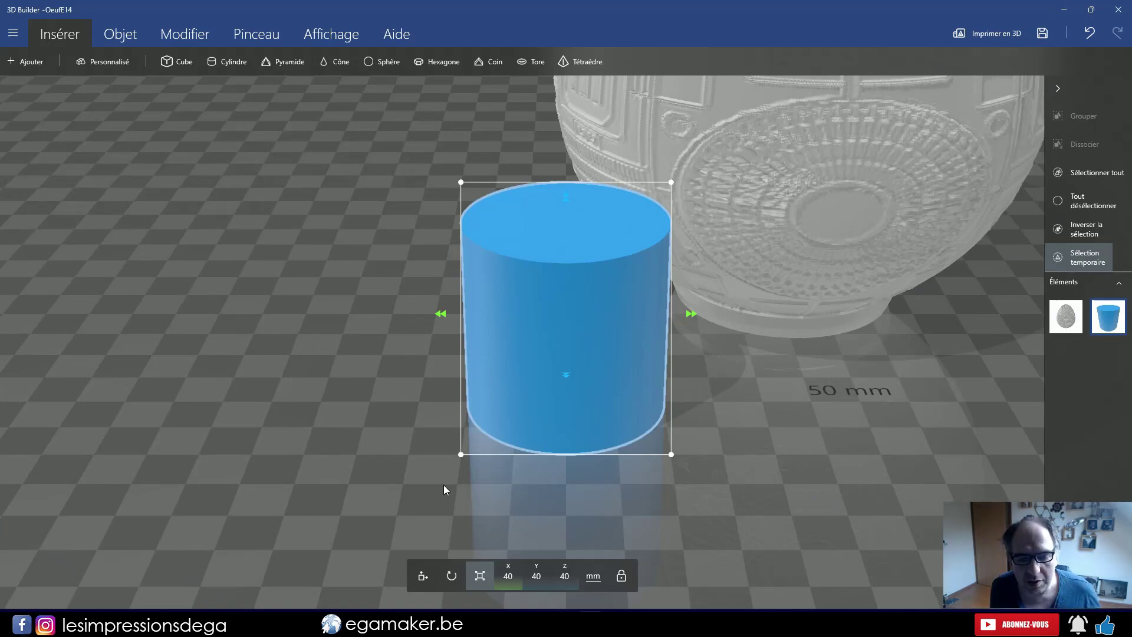
{"action": "left_click", "coordinate": [510, 579]}
{"action": "type", "text": "60"}
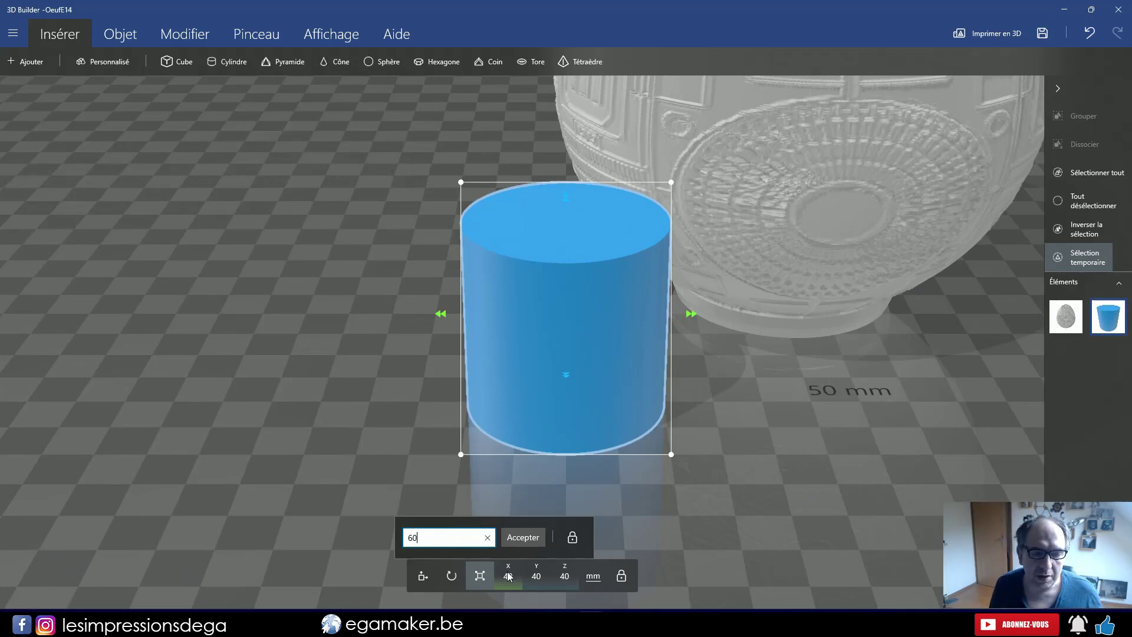
{"action": "key", "text": "BackSpace"}
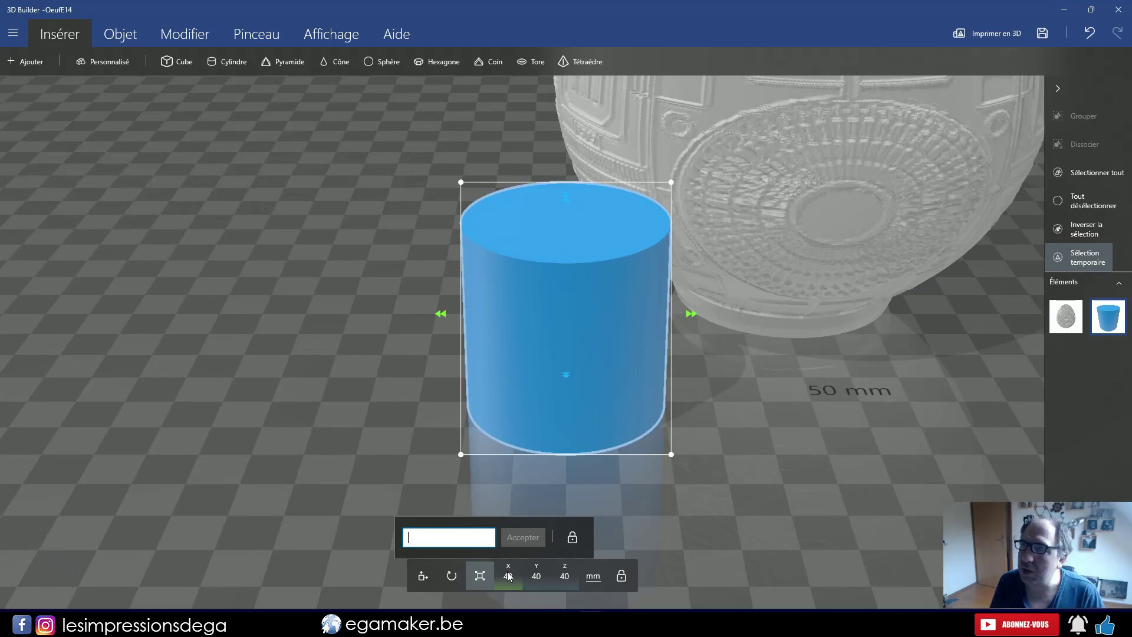
{"action": "type", "text": "35"}
{"action": "key", "text": "Return"}
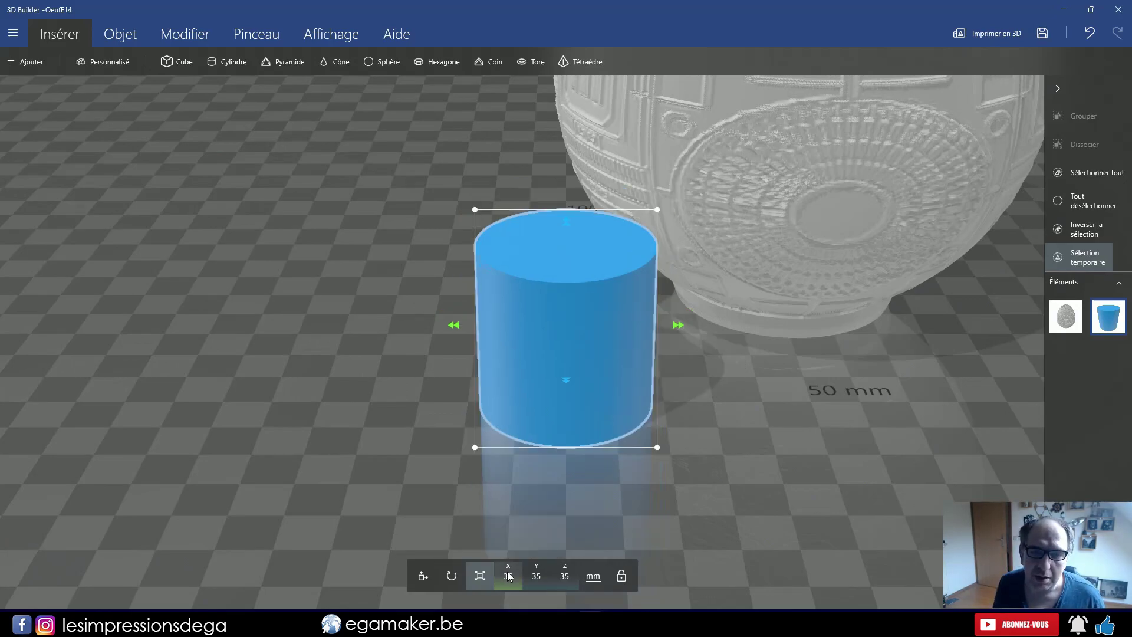
{"action": "left_click", "coordinate": [421, 577]}
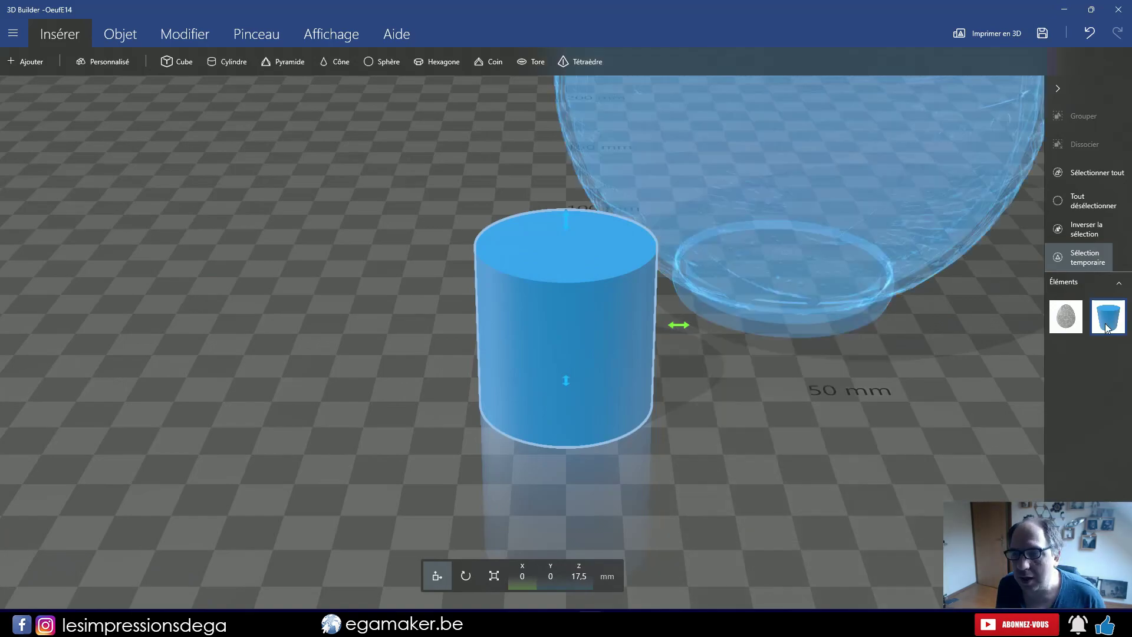
{"action": "left_click", "coordinate": [1079, 200]}
- Centre the egg at X 0 and Y 0
{"action": "left_click", "coordinate": [1065, 322]}
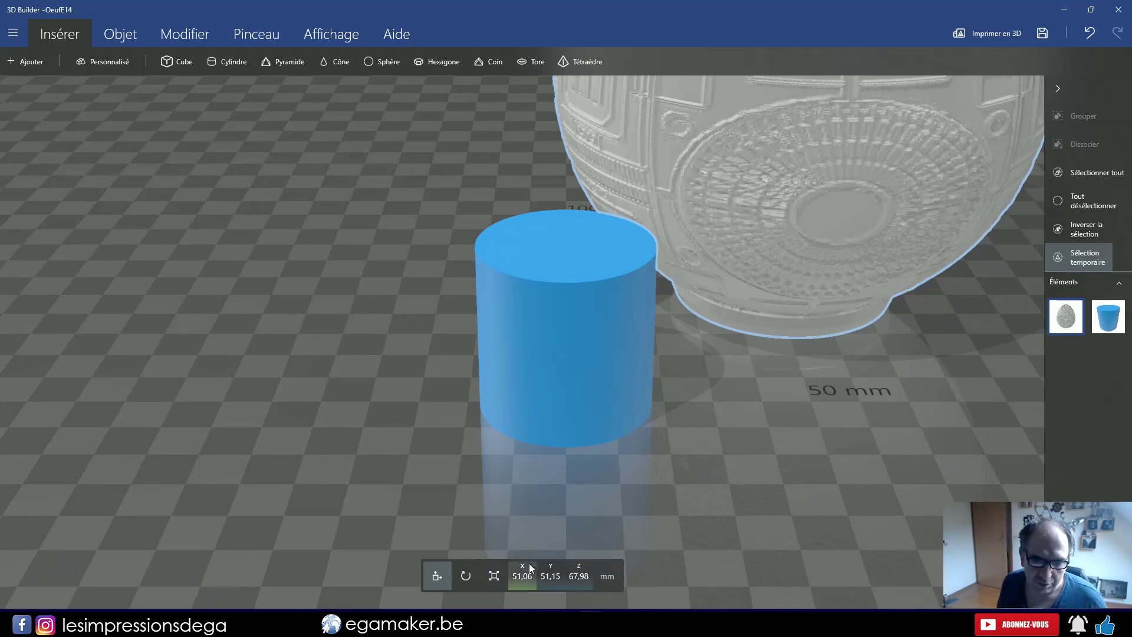
{"action": "left_click", "coordinate": [522, 576]}
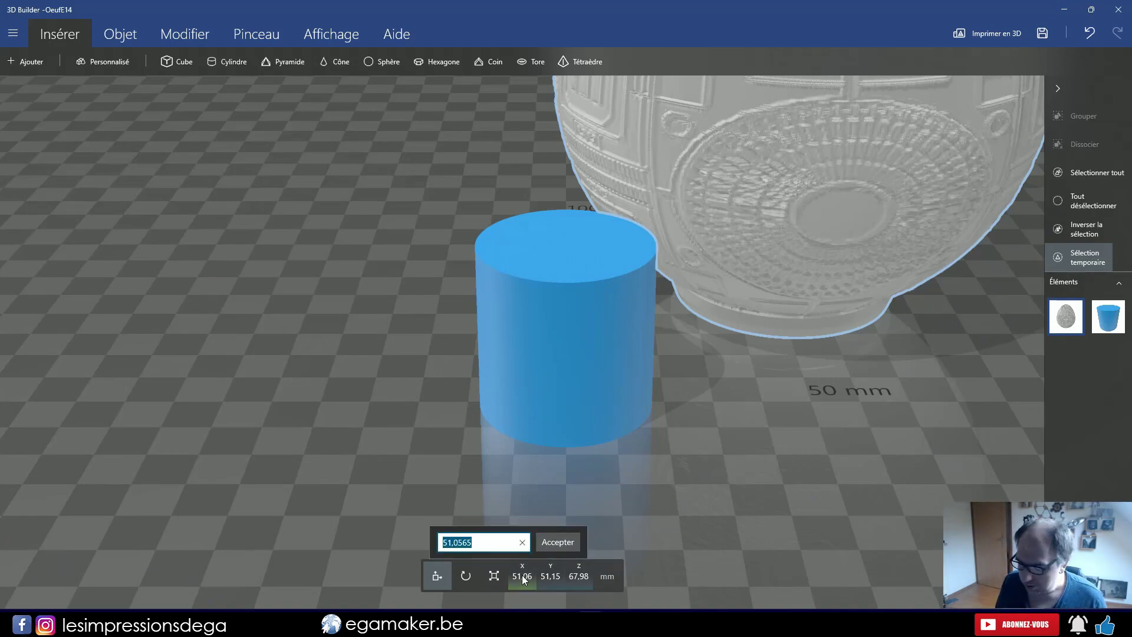
{"action": "type", "text": "0"}
{"action": "key", "text": "Tab"}
{"action": "left_click", "coordinate": [552, 577]}
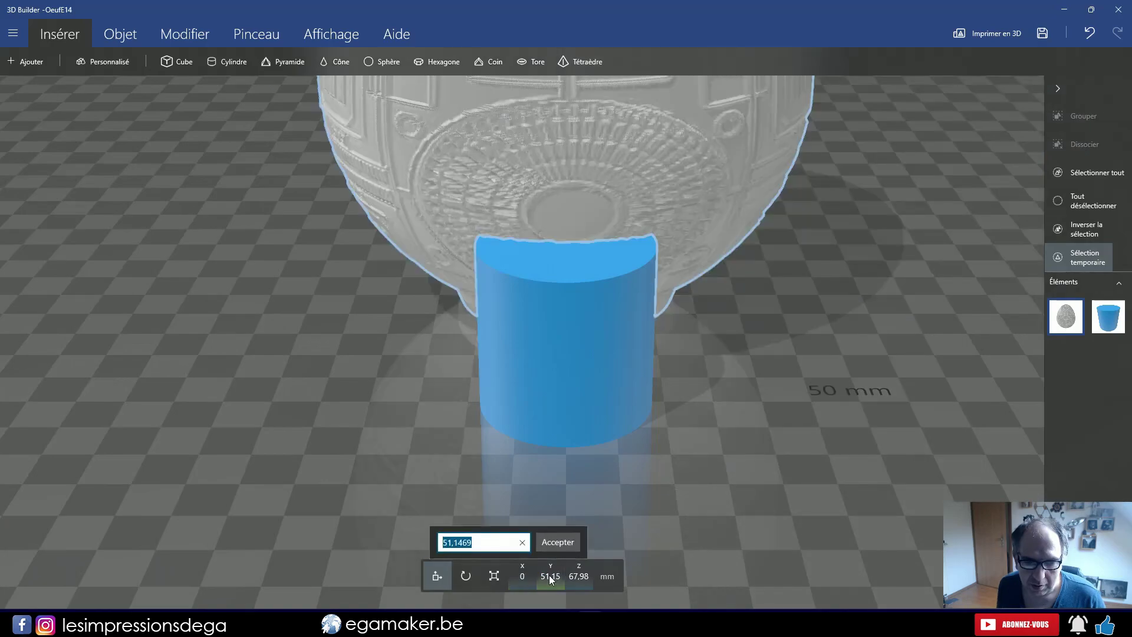
{"action": "type", "text": "0"}
{"action": "left_click", "coordinate": [565, 545]}
- Lower the cylinder into the egg's base and subtract it to trim a flat base
{"action": "mouse_move", "coordinate": [602, 501]}
{"action": "left_mouse_down"}
{"action": "mouse_move", "coordinate": [765, 405]}
{"action": "mouse_move", "coordinate": [765, 349]}
{"action": "mouse_move", "coordinate": [824, 351]}
{"action": "mouse_move", "coordinate": [844, 388]}
{"action": "left_mouse_up"}
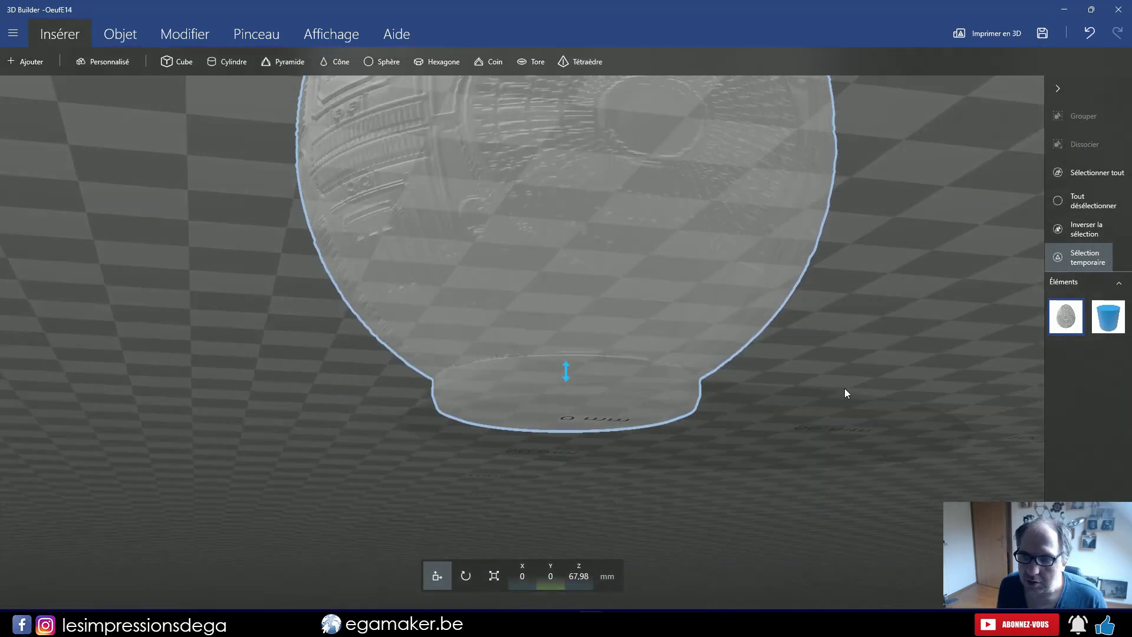
{"action": "left_click", "coordinate": [1067, 311]}
{"action": "left_click", "coordinate": [1108, 317]}
{"action": "left_click_drag", "start_coordinate": [577, 417], "coordinate": [565, 507]}
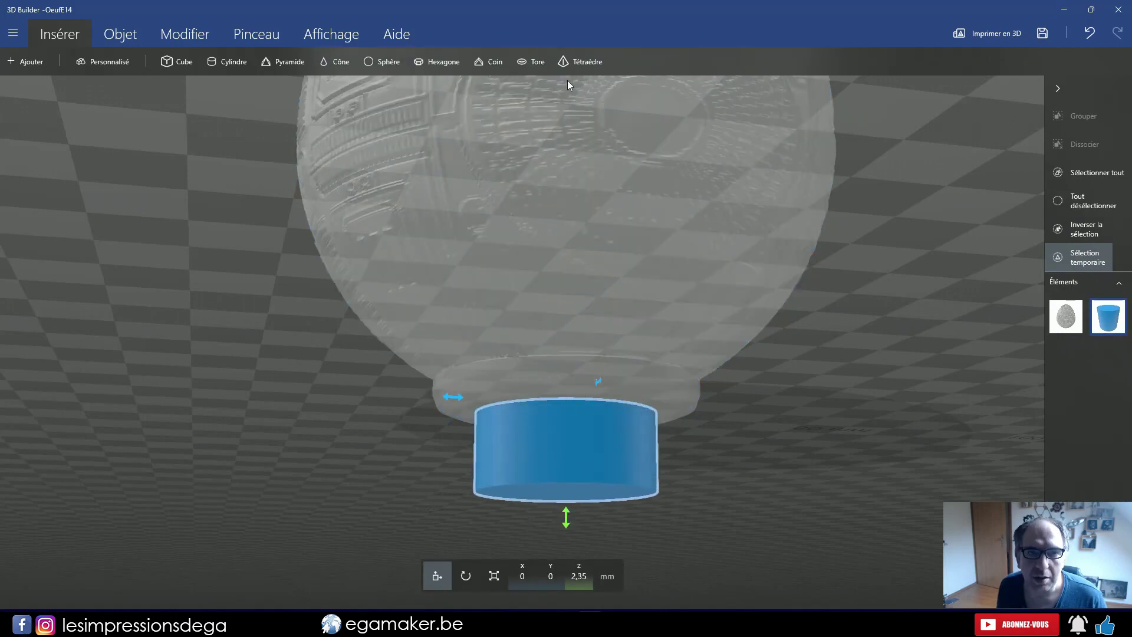
{"action": "left_click", "coordinate": [182, 35]}
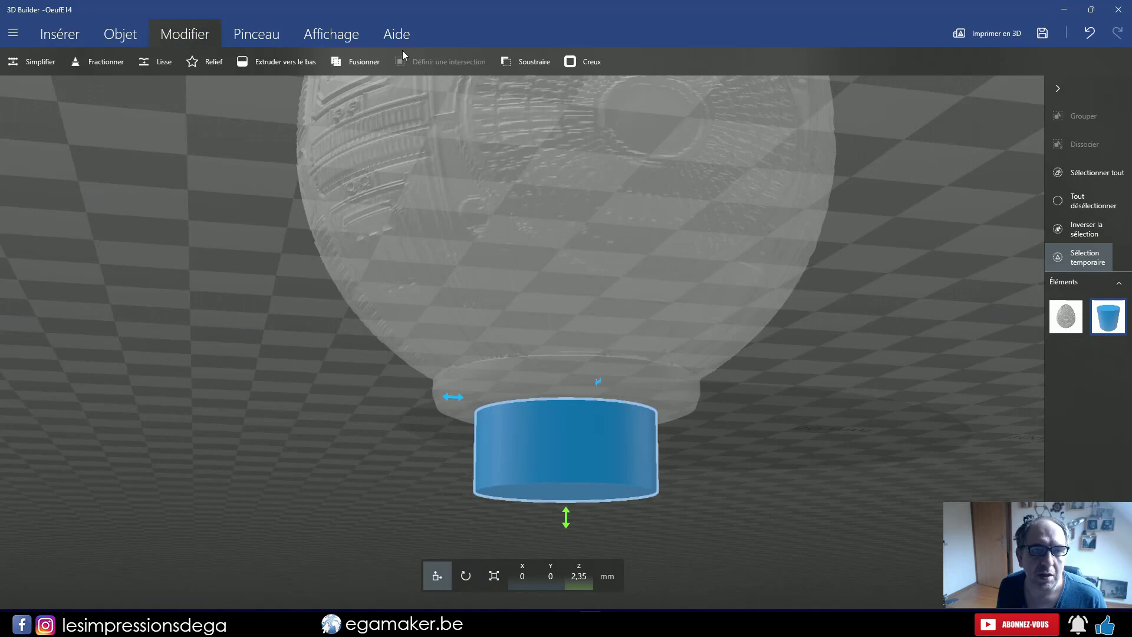
{"action": "left_click", "coordinate": [521, 62]}
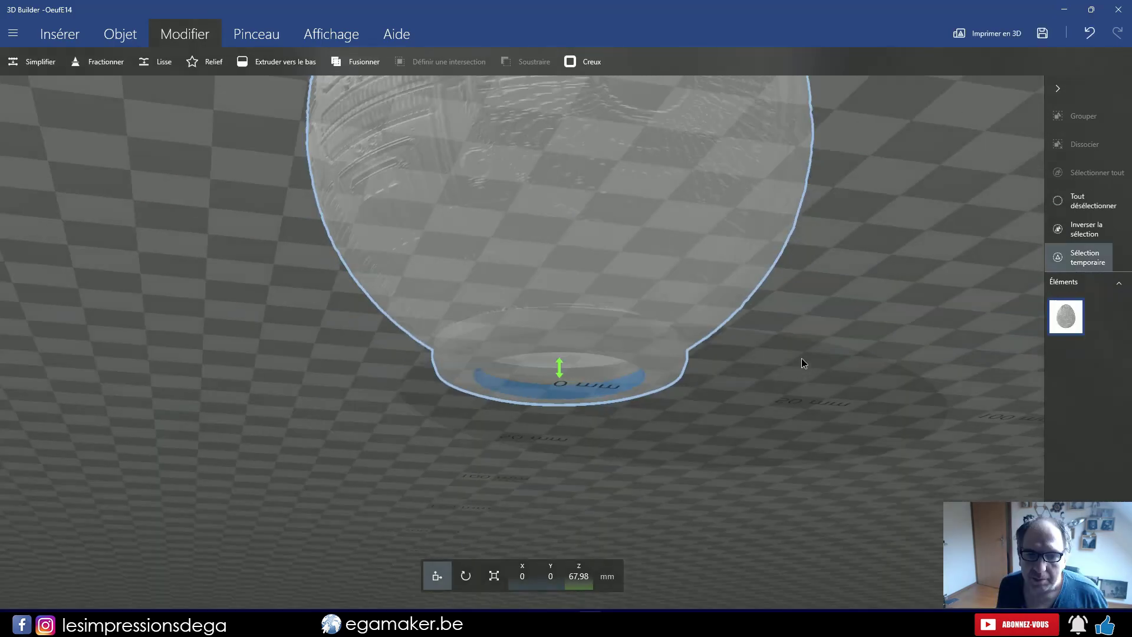
{"action": "mouse_move", "coordinate": [801, 359]}
{"action": "left_mouse_down"}
{"action": "mouse_move", "coordinate": [832, 267]}
{"action": "mouse_move", "coordinate": [791, 186]}
{"action": "mouse_move", "coordinate": [865, 301]}
{"action": "left_mouse_up"}
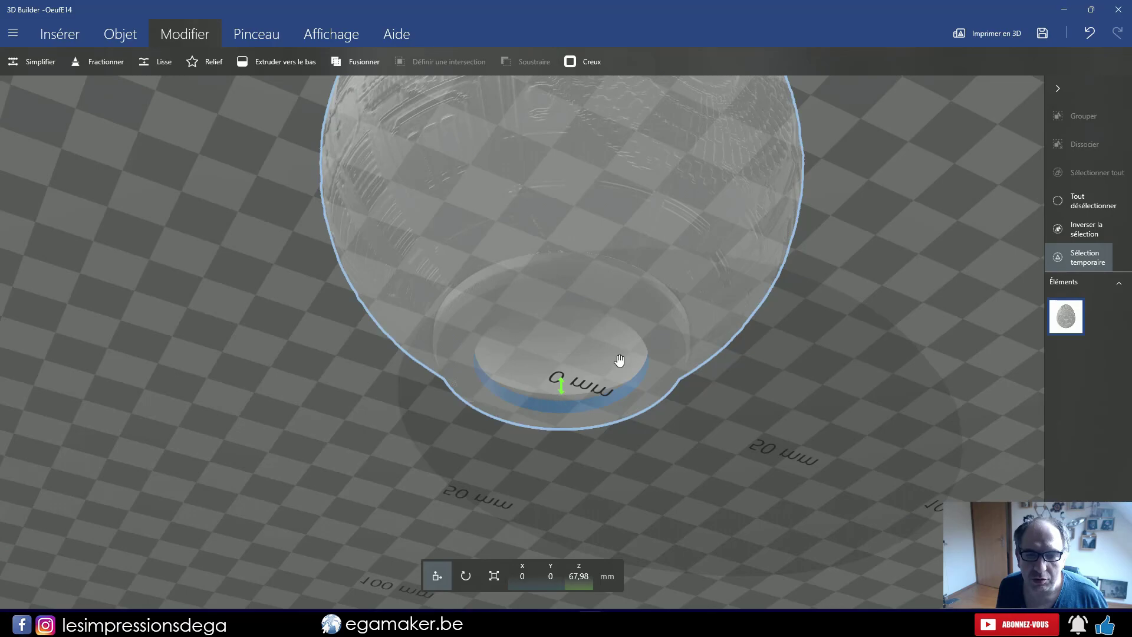
{"action": "mouse_move", "coordinate": [811, 454]}
{"action": "left_mouse_down"}
{"action": "mouse_move", "coordinate": [842, 371]}
{"action": "mouse_move", "coordinate": [840, 273]}
{"action": "mouse_move", "coordinate": [857, 424]}
{"action": "mouse_move", "coordinate": [850, 494]}
{"action": "left_mouse_up"}
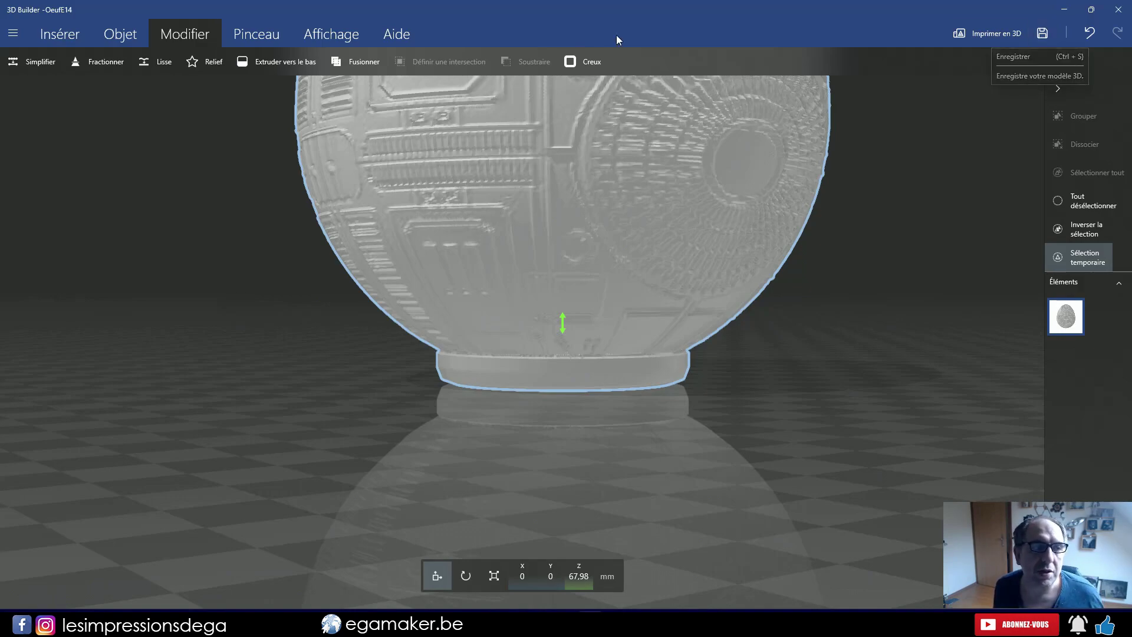
{"action": "left_click", "coordinate": [13, 33]}
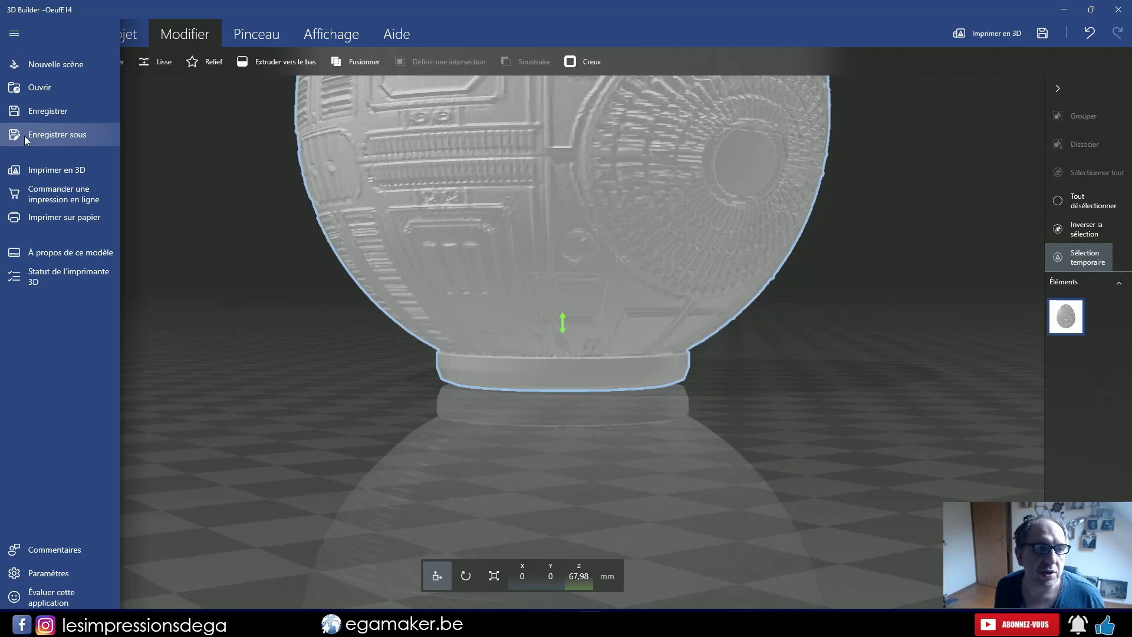
- Save the trimmed egg model under its current name
{"action": "left_click", "coordinate": [1042, 35]}
{"action": "left_click", "coordinate": [1042, 36]}
{"action": "left_click", "coordinate": [1028, 54]}
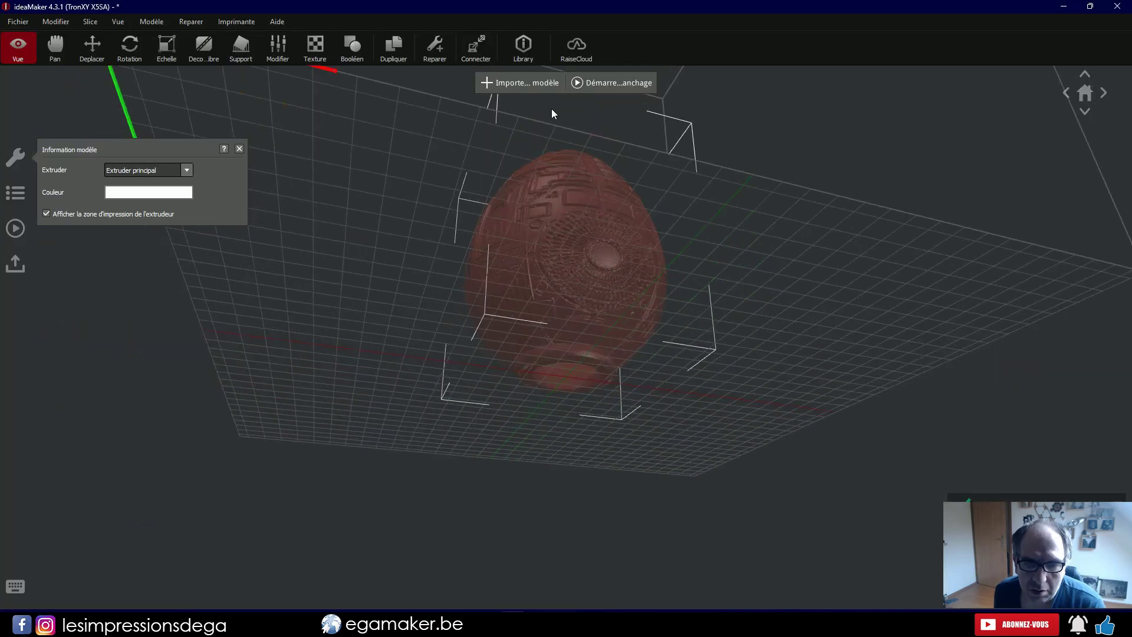
- Set the 0.2 profile's infill density to 100% and slice the egg (21 h 27 min, 115.1 g)
{"action": "left_click_drag", "start_coordinate": [550, 108], "coordinate": [617, 155]}
{"action": "mouse_move", "coordinate": [613, 445]}
{"action": "left_mouse_down"}
{"action": "mouse_move", "coordinate": [723, 507]}
{"action": "mouse_move", "coordinate": [672, 338]}
{"action": "mouse_move", "coordinate": [672, 429]}
{"action": "mouse_move", "coordinate": [457, 452]}
{"action": "mouse_move", "coordinate": [507, 354]}
{"action": "left_mouse_up"}
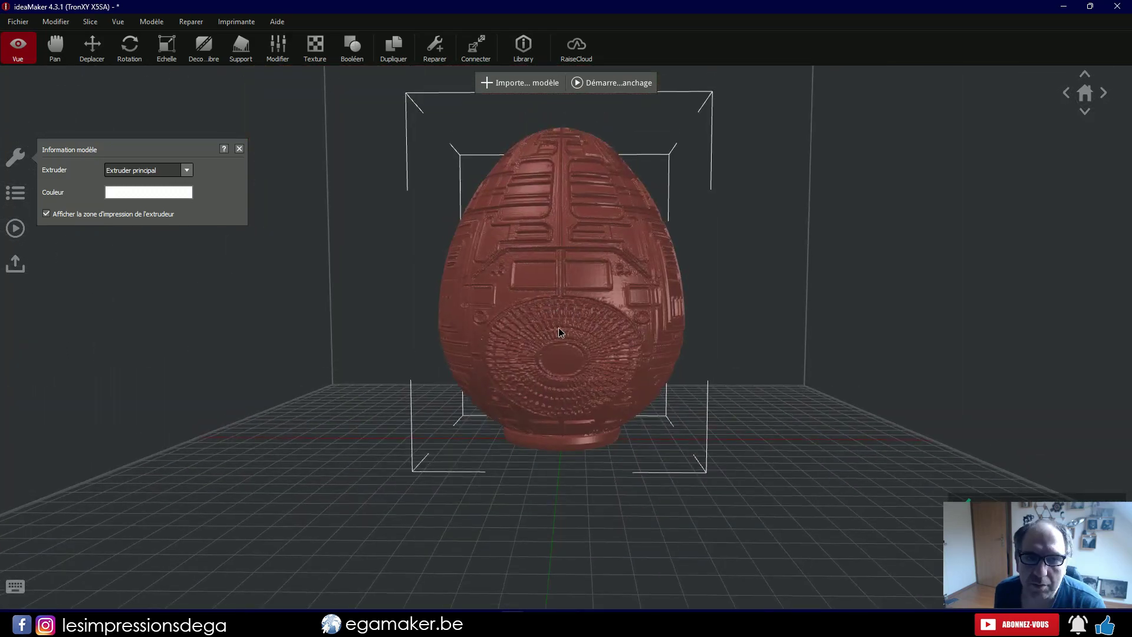
{"action": "left_click", "coordinate": [627, 84]}
{"action": "left_click", "coordinate": [733, 267]}
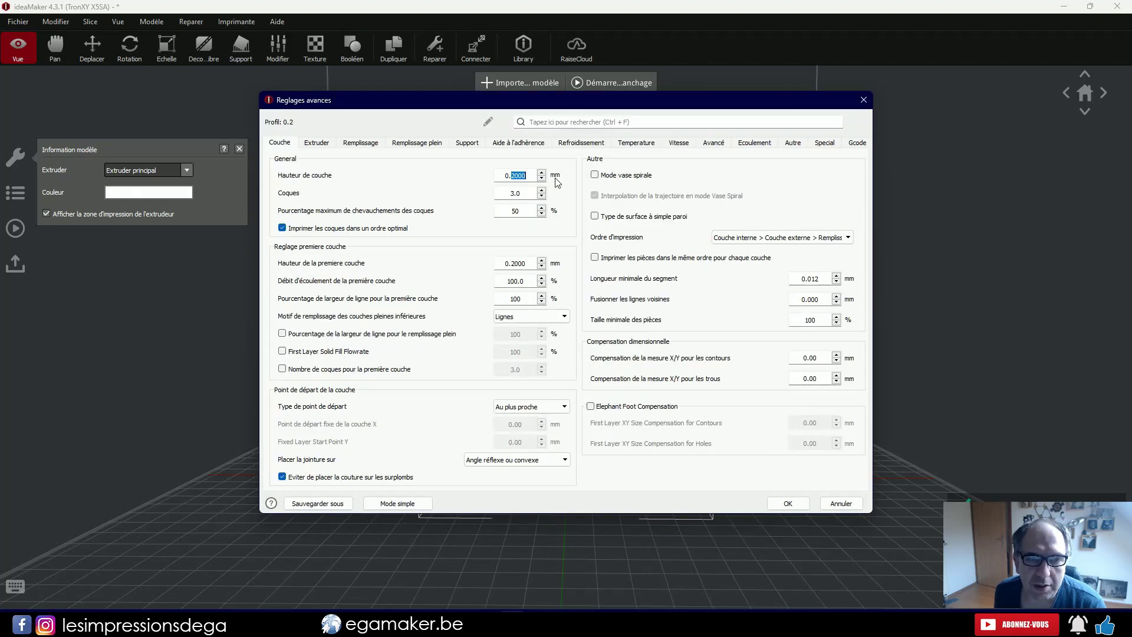
{"action": "left_click", "coordinate": [356, 142]}
{"action": "double_click", "coordinate": [494, 193]}
{"action": "type", "text": "100"}
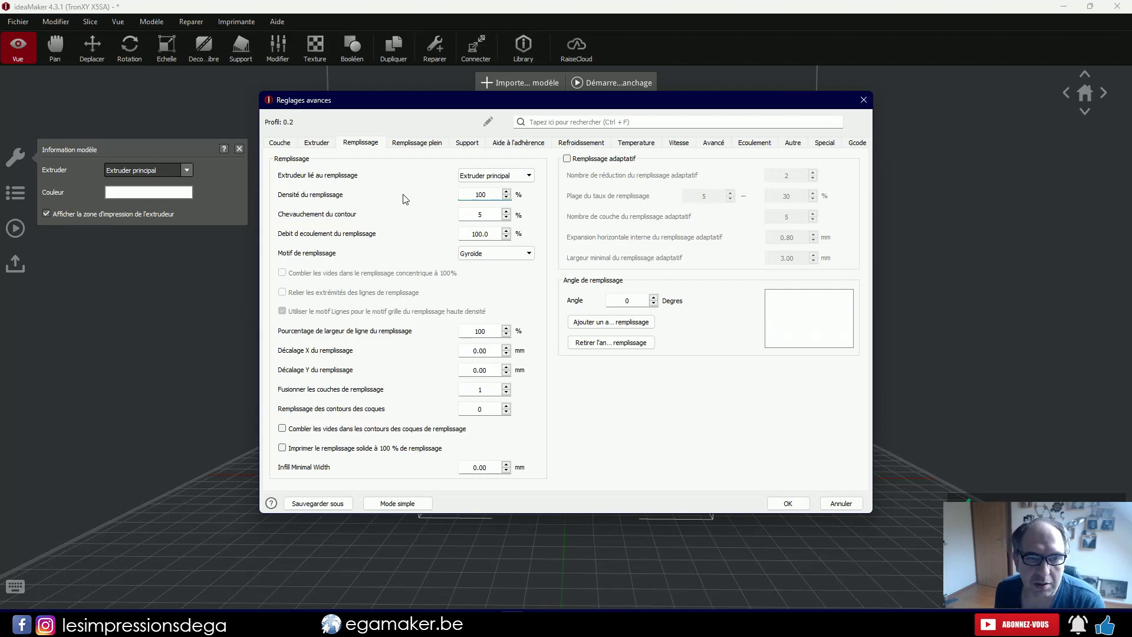
{"action": "left_click", "coordinate": [507, 143]}
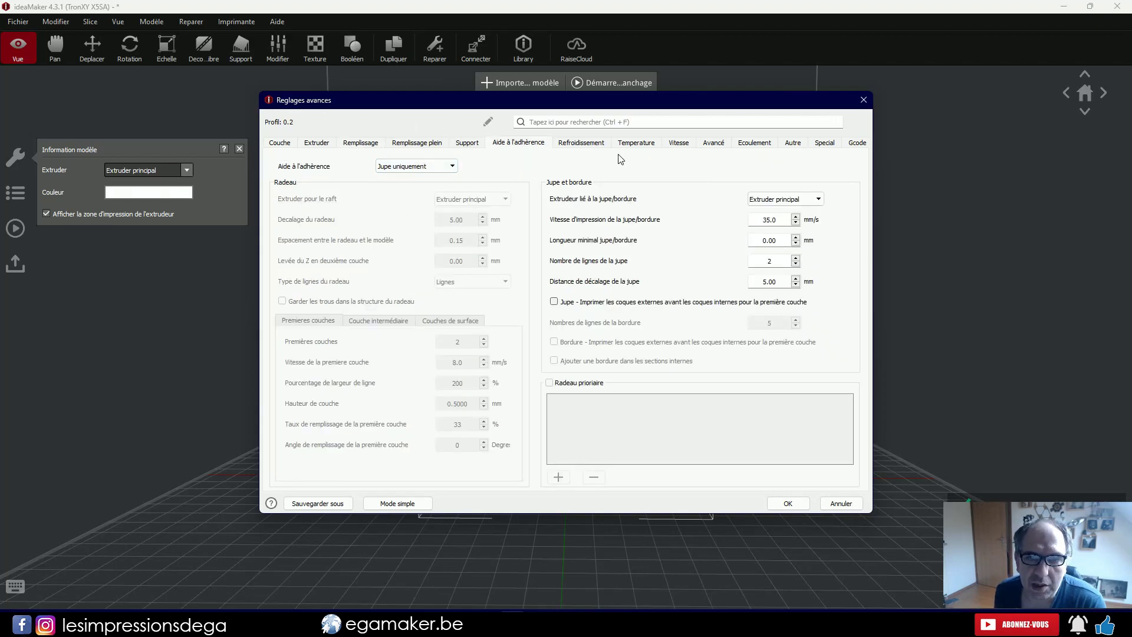
{"action": "left_click", "coordinate": [677, 143]}
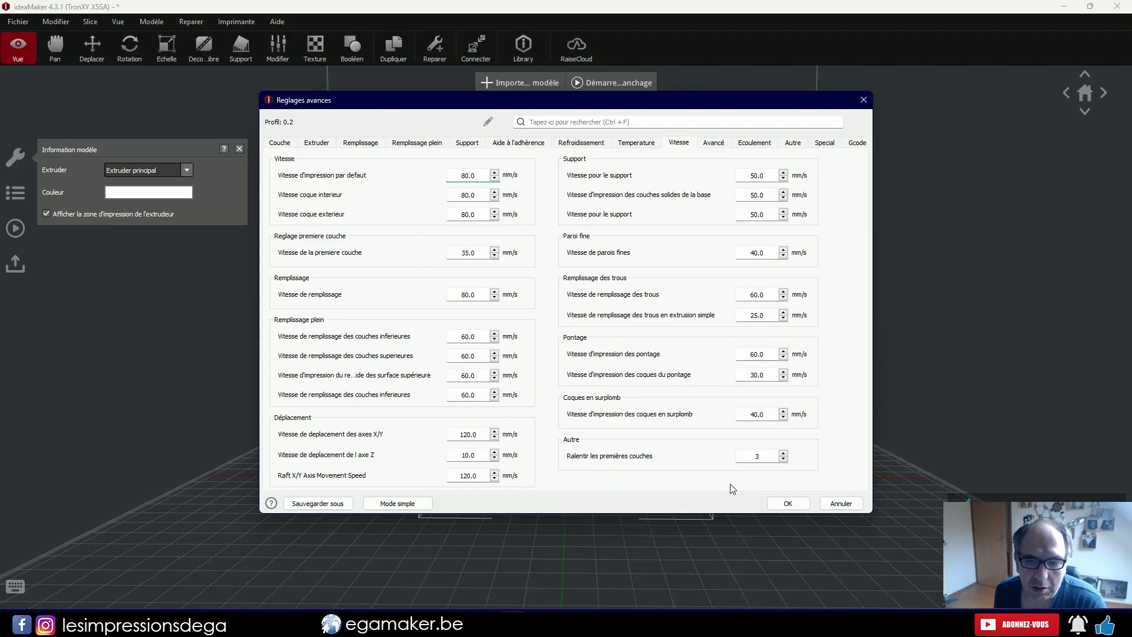
{"action": "left_click", "coordinate": [788, 503]}
{"action": "left_click", "coordinate": [753, 475]}
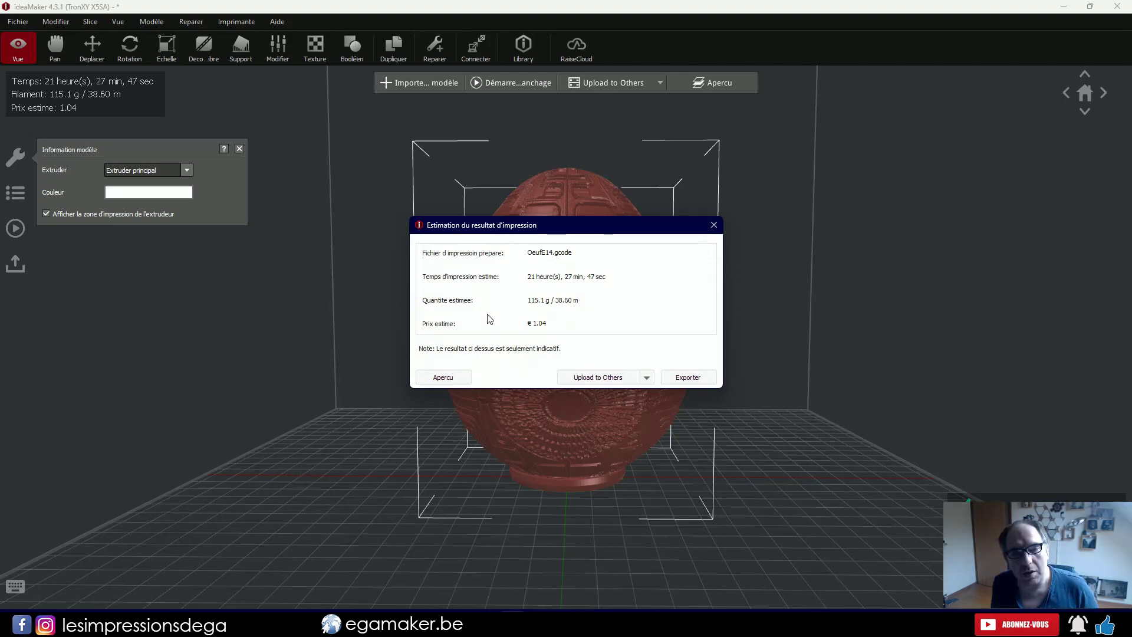
- Upload OeufE14.gcode to the other server and close the finished upload panel
{"action": "left_click", "coordinate": [619, 377]}
{"action": "left_click", "coordinate": [641, 414]}
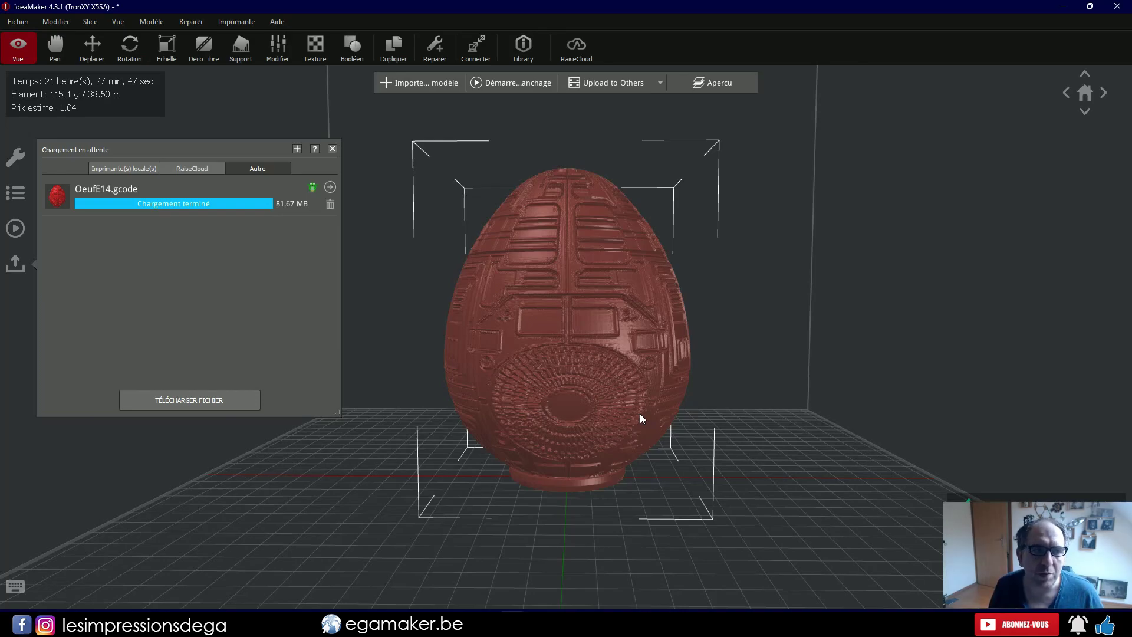
{"action": "left_click", "coordinate": [642, 418]}
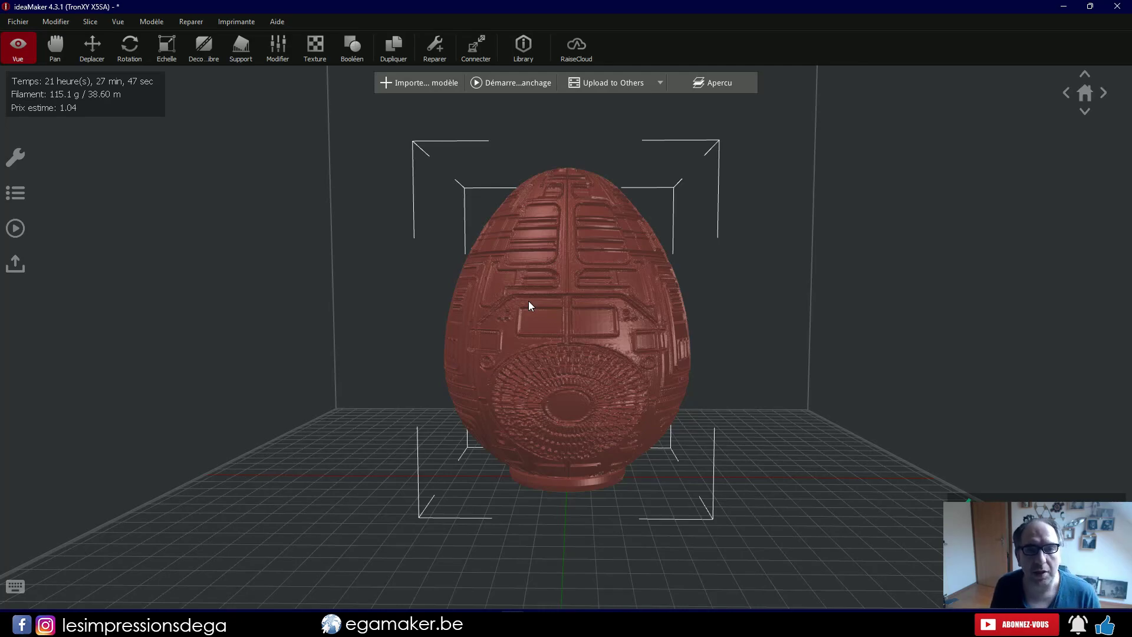
- Delete the egg from the build plate and import the stand STL
{"action": "key", "text": "Delete"}
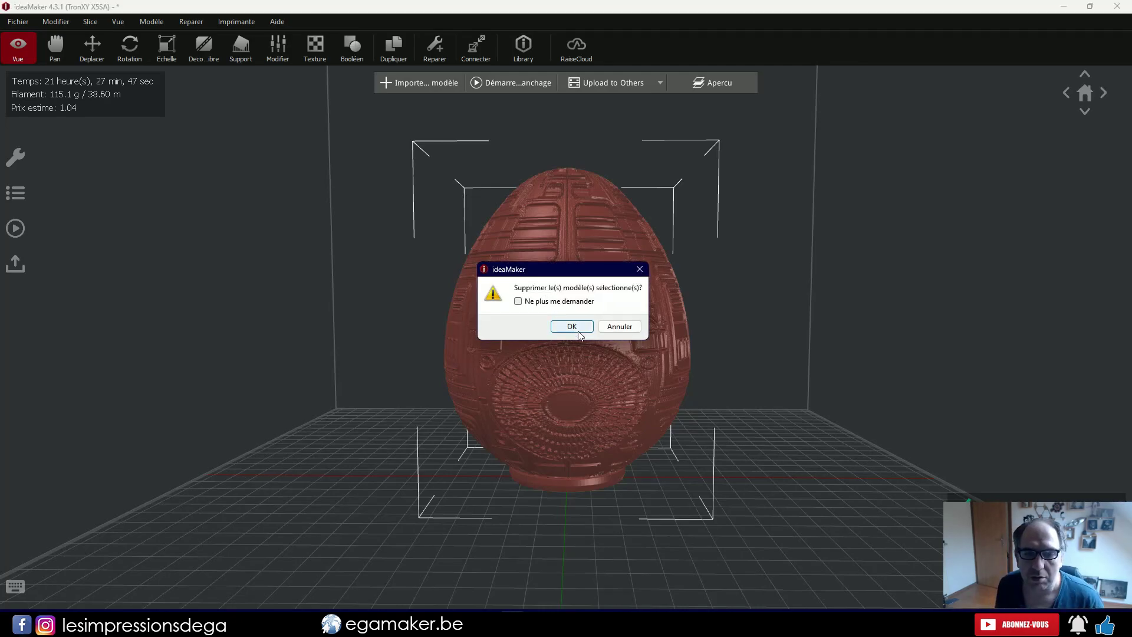
{"action": "left_click", "coordinate": [577, 324]}
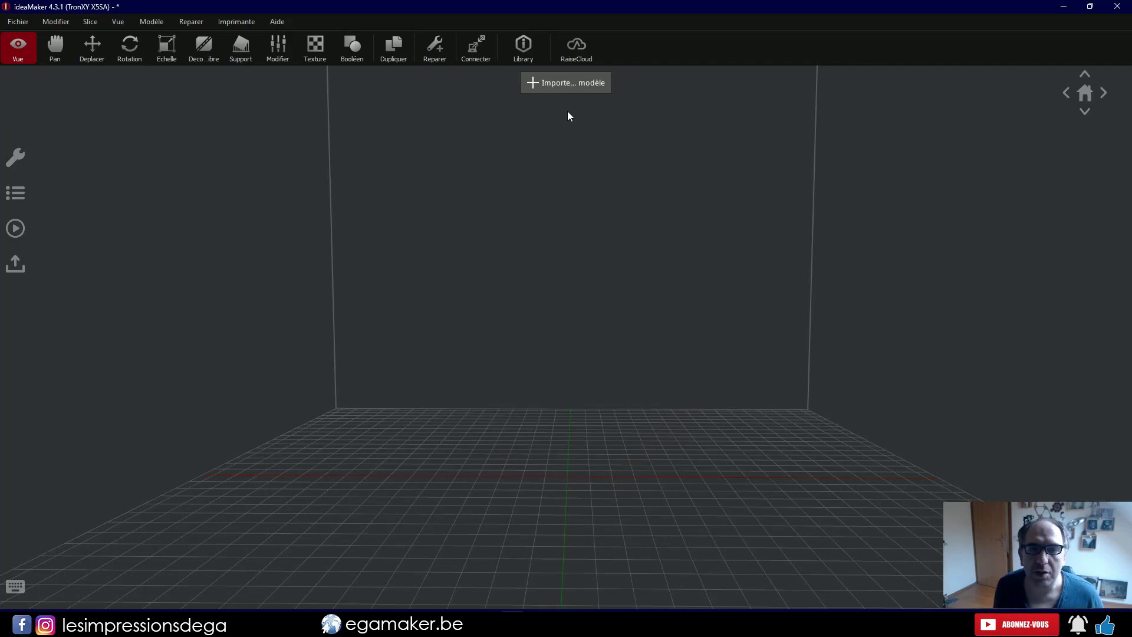
{"action": "left_click", "coordinate": [561, 81]}
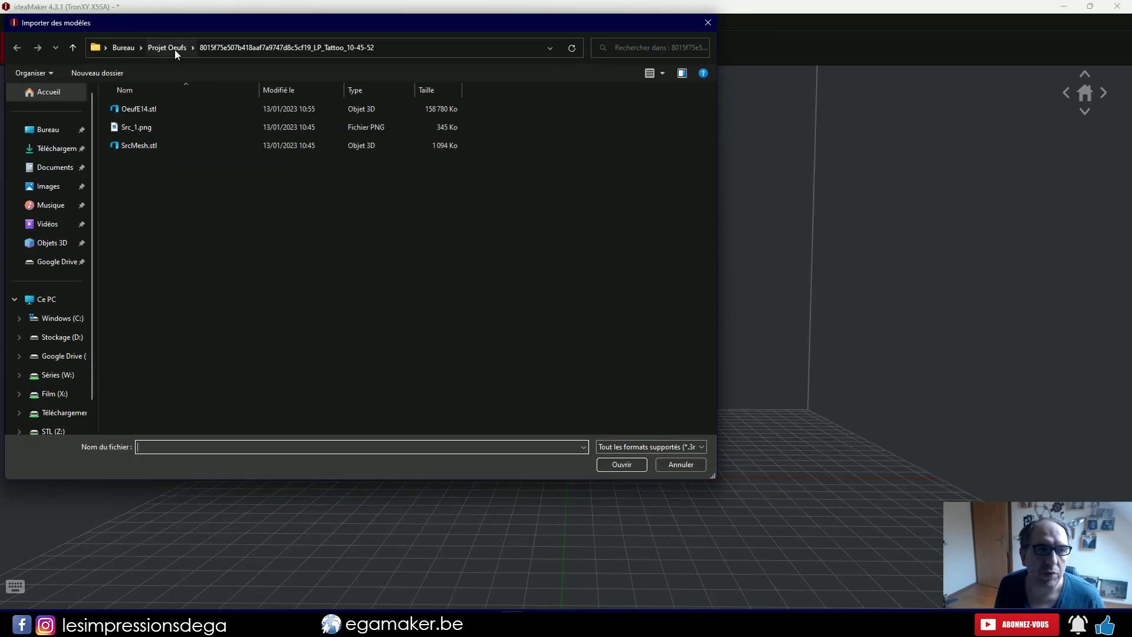
{"action": "double_click", "coordinate": [139, 145]}
- Inspect the stand from several sides and list its Surface texture options
{"action": "mouse_move", "coordinate": [420, 314]}
{"action": "left_mouse_down"}
{"action": "mouse_move", "coordinate": [376, 353]}
{"action": "mouse_move", "coordinate": [570, 412]}
{"action": "left_mouse_up"}
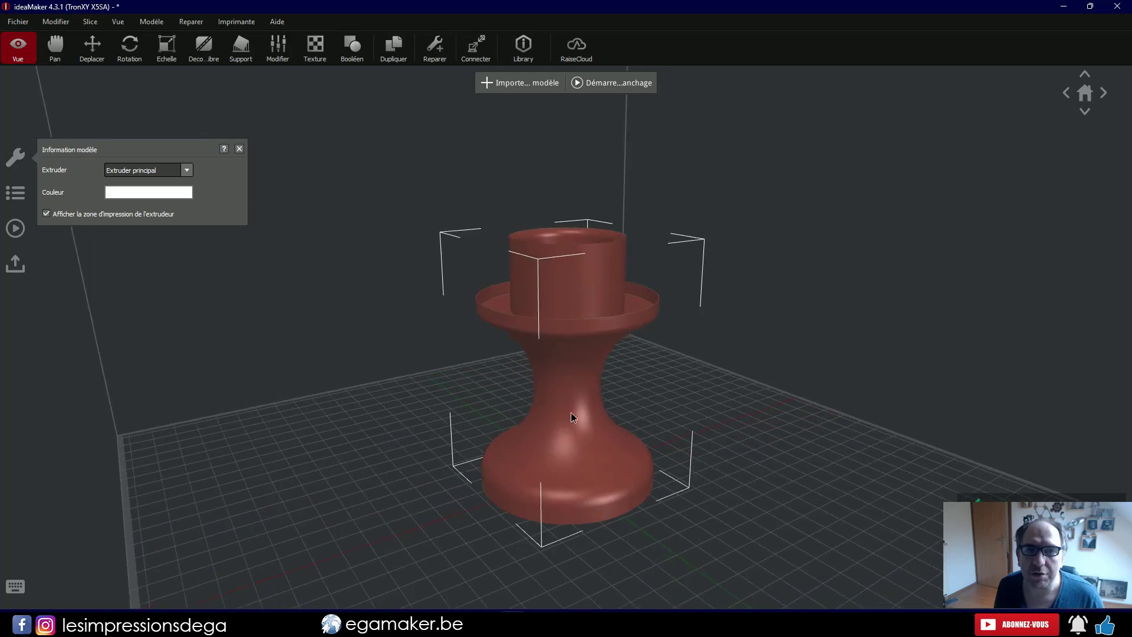
{"action": "mouse_move", "coordinate": [727, 419]}
{"action": "left_mouse_down"}
{"action": "mouse_move", "coordinate": [740, 420]}
{"action": "mouse_move", "coordinate": [759, 370]}
{"action": "mouse_move", "coordinate": [737, 465]}
{"action": "mouse_move", "coordinate": [672, 387]}
{"action": "mouse_move", "coordinate": [455, 268]}
{"action": "mouse_move", "coordinate": [377, 150]}
{"action": "mouse_move", "coordinate": [578, 354]}
{"action": "mouse_move", "coordinate": [240, 444]}
{"action": "mouse_move", "coordinate": [816, 422]}
{"action": "mouse_move", "coordinate": [380, 435]}
{"action": "mouse_move", "coordinate": [635, 426]}
{"action": "mouse_move", "coordinate": [850, 439]}
{"action": "mouse_move", "coordinate": [778, 462]}
{"action": "left_mouse_up"}
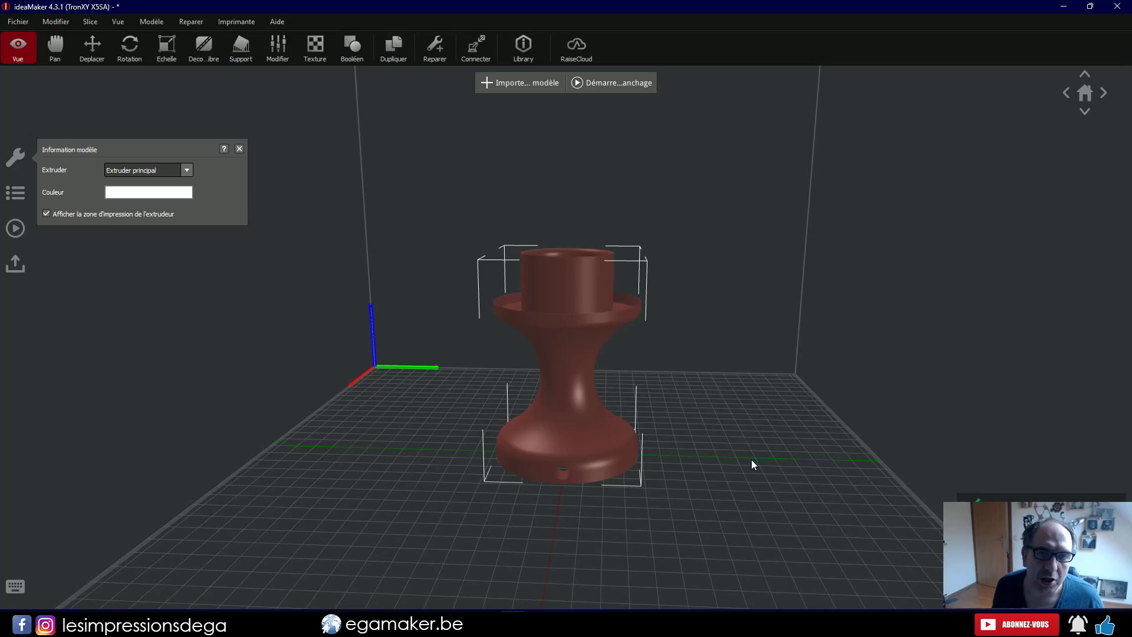
{"action": "mouse_move", "coordinate": [720, 430]}
{"action": "left_mouse_down"}
{"action": "mouse_move", "coordinate": [768, 417]}
{"action": "mouse_move", "coordinate": [715, 416]}
{"action": "mouse_move", "coordinate": [778, 429]}
{"action": "left_mouse_up"}
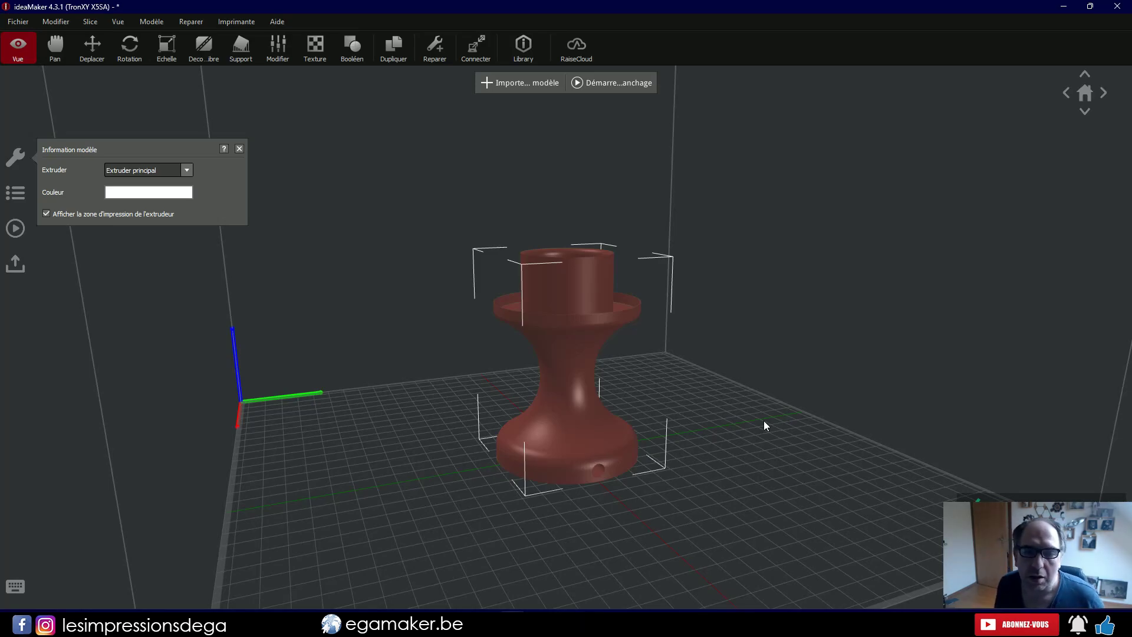
{"action": "left_click_drag", "start_coordinate": [764, 425], "coordinate": [776, 403]}
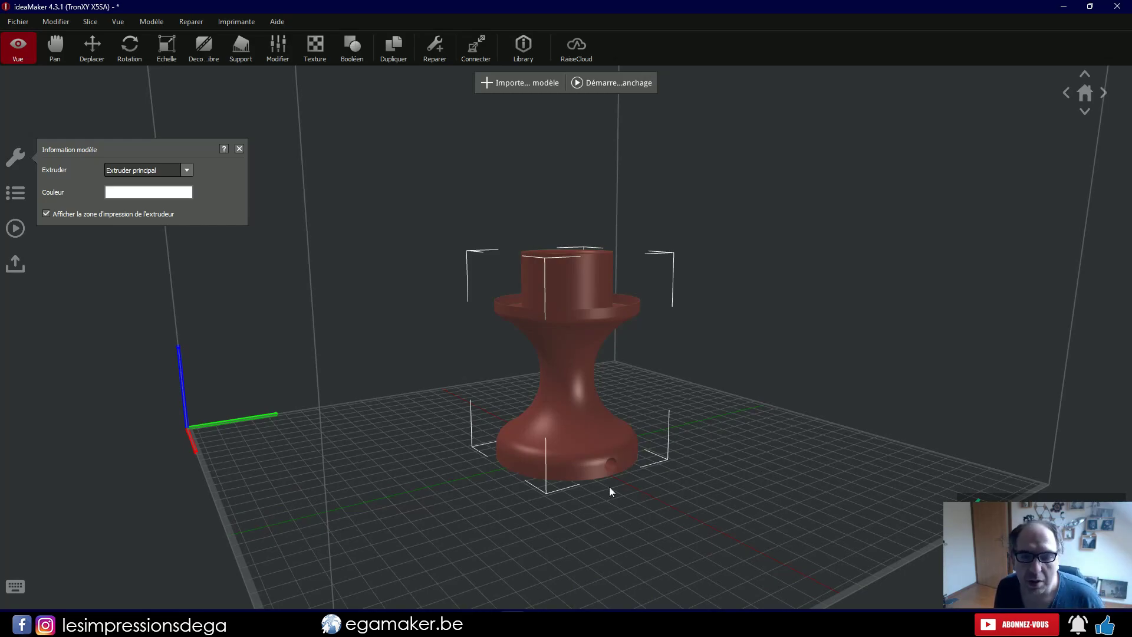
{"action": "left_click_drag", "start_coordinate": [420, 496], "coordinate": [472, 501]}
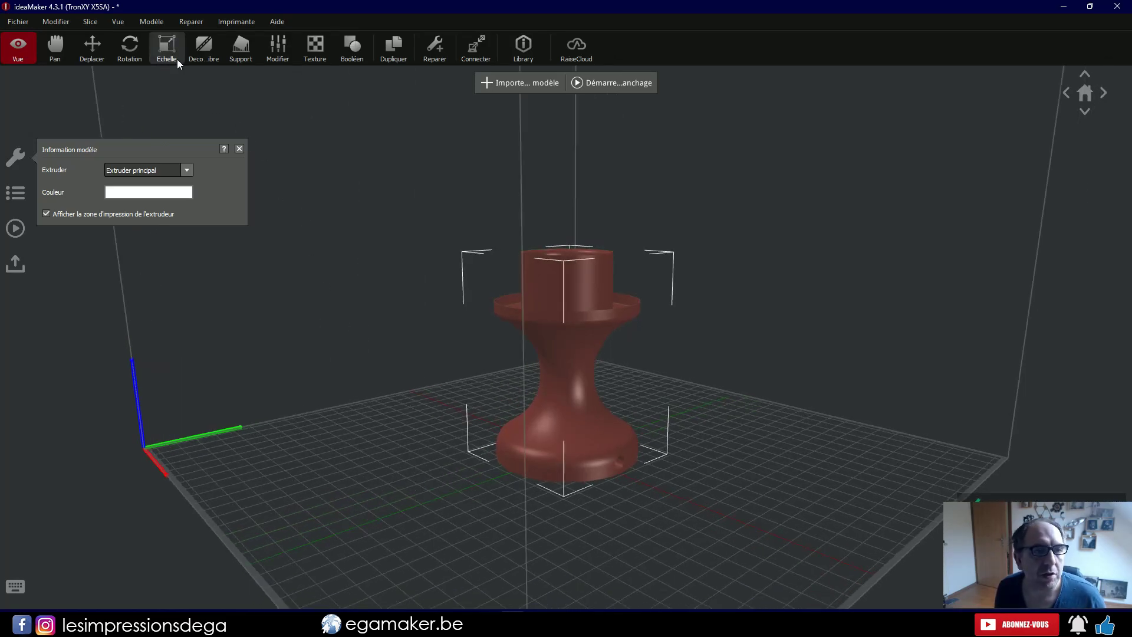
{"action": "left_click", "coordinate": [313, 55]}
{"action": "left_click", "coordinate": [148, 170]}
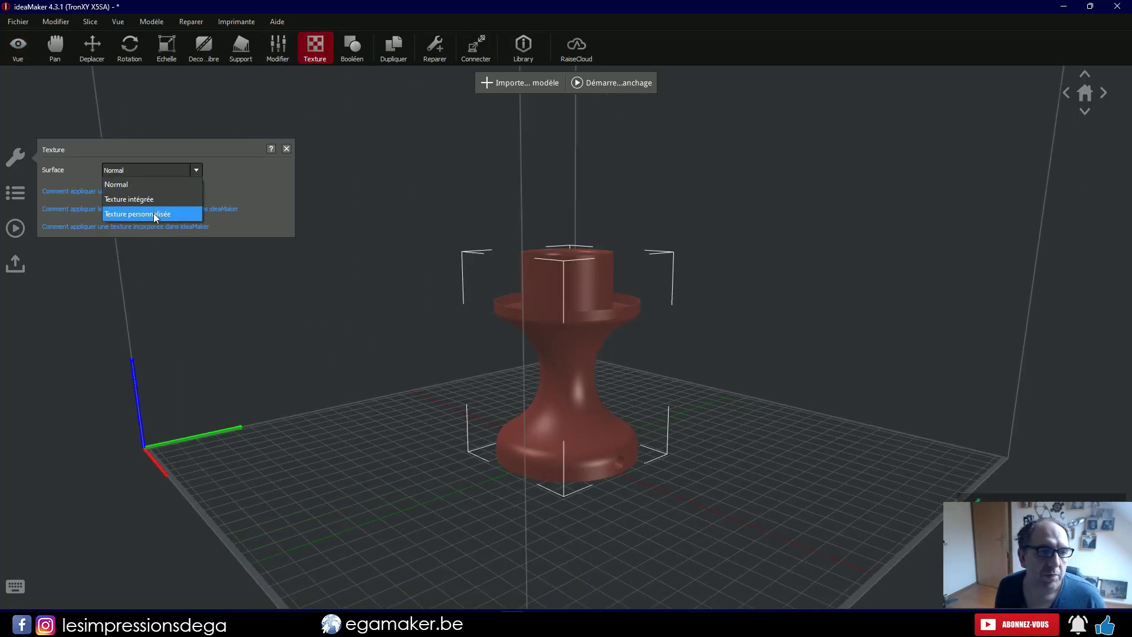
- Apply custom texture Src_1.png cylindrically to the stand and preview the 30 h 33 min slice
{"action": "left_click", "coordinate": [155, 222]}
{"action": "left_click", "coordinate": [232, 221]}
{"action": "double_click", "coordinate": [327, 128]}
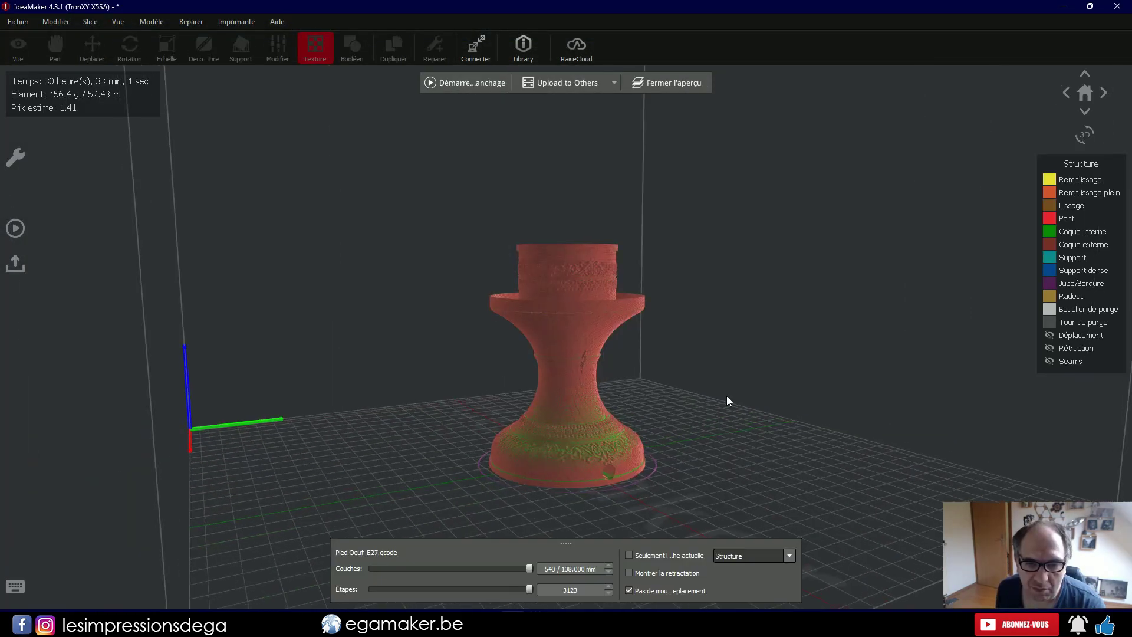
{"action": "mouse_move", "coordinate": [726, 395]}
{"action": "left_mouse_down"}
{"action": "mouse_move", "coordinate": [473, 395]}
{"action": "mouse_move", "coordinate": [707, 369]}
{"action": "mouse_move", "coordinate": [720, 302]}
{"action": "mouse_move", "coordinate": [748, 285]}
{"action": "mouse_move", "coordinate": [779, 427]}
{"action": "mouse_move", "coordinate": [777, 410]}
{"action": "left_mouse_up"}
{"action": "scroll", "coordinate": [476, 397], "scroll_direction": "up", "scroll_amount": 3}
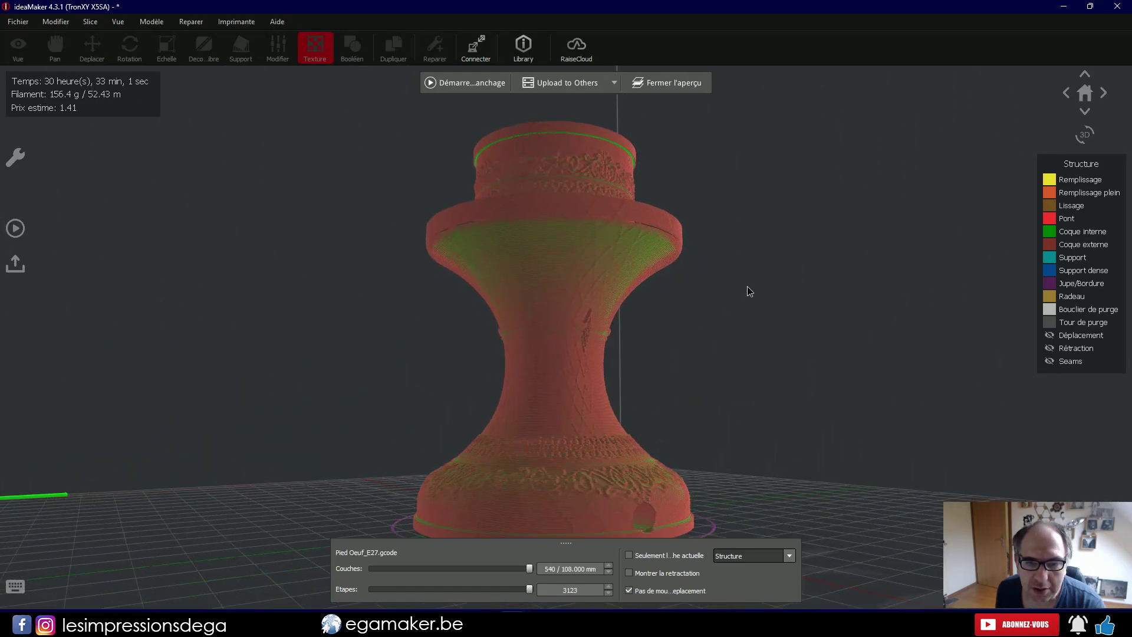
{"action": "scroll", "coordinate": [779, 426], "scroll_direction": "down", "scroll_amount": 2}
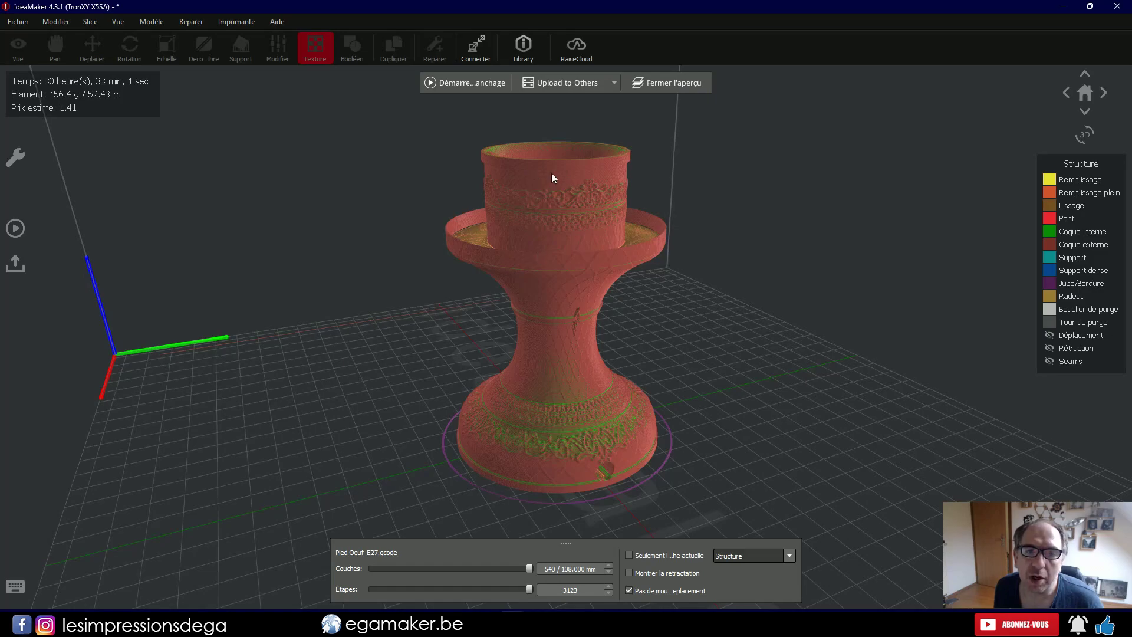
{"action": "mouse_move", "coordinate": [716, 426]}
{"action": "left_mouse_down"}
{"action": "mouse_move", "coordinate": [747, 385]}
{"action": "mouse_move", "coordinate": [730, 344]}
{"action": "mouse_move", "coordinate": [401, 342]}
{"action": "mouse_move", "coordinate": [489, 352]}
{"action": "mouse_move", "coordinate": [744, 346]}
{"action": "left_mouse_up"}
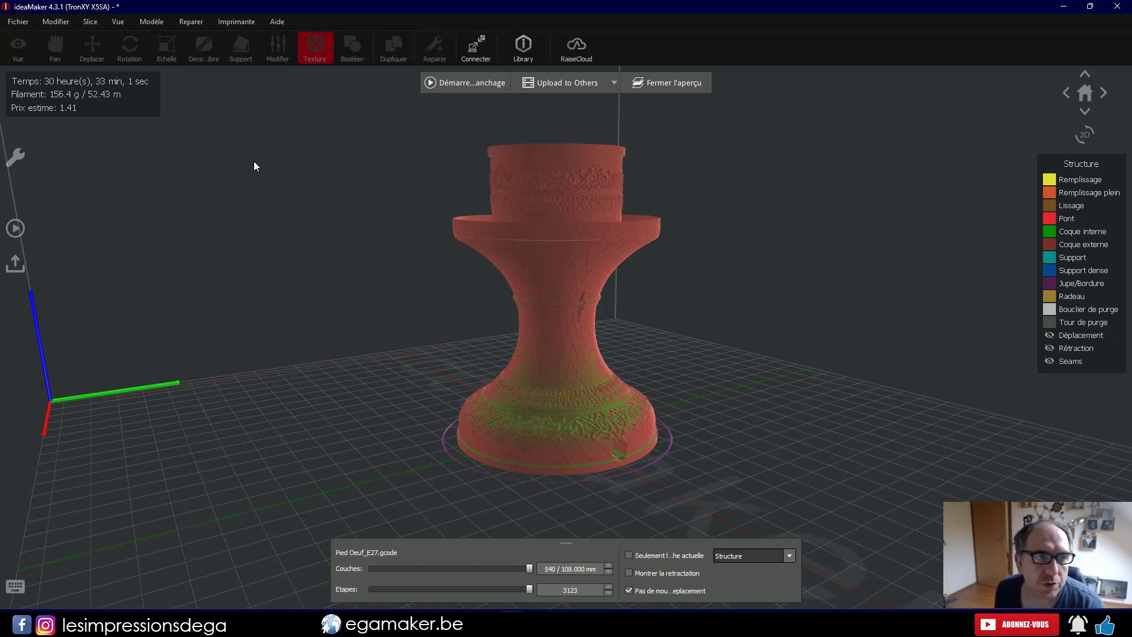
{"action": "left_click_drag", "start_coordinate": [97, 86], "coordinate": [644, 258]}
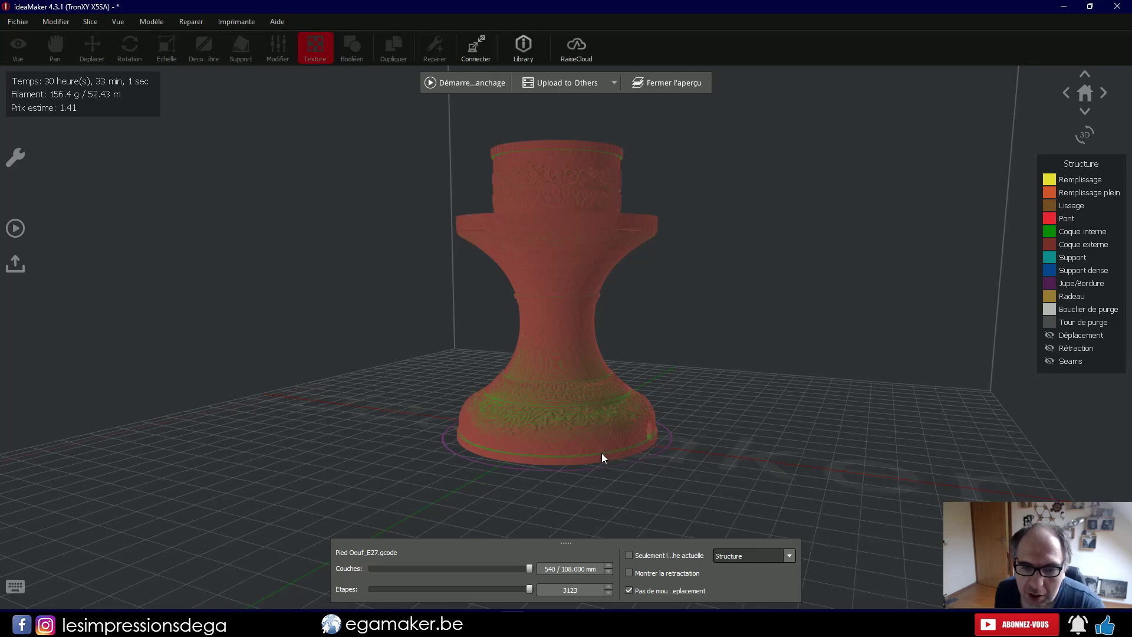
{"action": "mouse_move", "coordinate": [669, 467]}
{"action": "left_mouse_down"}
{"action": "mouse_move", "coordinate": [405, 457]}
{"action": "mouse_move", "coordinate": [443, 493]}
{"action": "mouse_move", "coordinate": [618, 458]}
{"action": "mouse_move", "coordinate": [352, 446]}
{"action": "left_mouse_up"}
{"action": "mouse_move", "coordinate": [664, 442]}
{"action": "left_mouse_down"}
{"action": "mouse_move", "coordinate": [451, 441]}
{"action": "mouse_move", "coordinate": [494, 445]}
{"action": "mouse_move", "coordinate": [798, 289]}
{"action": "mouse_move", "coordinate": [957, 331]}
{"action": "mouse_move", "coordinate": [864, 372]}
{"action": "mouse_move", "coordinate": [758, 382]}
{"action": "mouse_move", "coordinate": [807, 366]}
{"action": "left_mouse_up"}
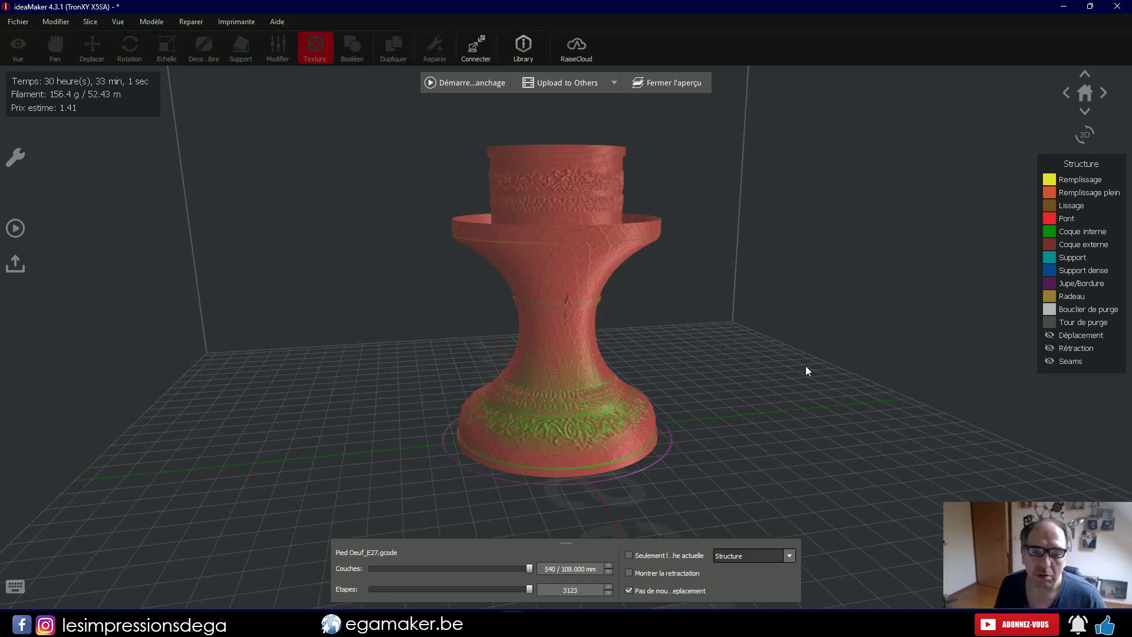
{"action": "mouse_move", "coordinate": [716, 374]}
{"action": "left_mouse_down"}
{"action": "mouse_move", "coordinate": [901, 339]}
{"action": "mouse_move", "coordinate": [740, 326]}
{"action": "mouse_move", "coordinate": [843, 366]}
{"action": "mouse_move", "coordinate": [596, 439]}
{"action": "mouse_move", "coordinate": [824, 371]}
{"action": "mouse_move", "coordinate": [670, 411]}
{"action": "mouse_move", "coordinate": [748, 391]}
{"action": "left_mouse_up"}
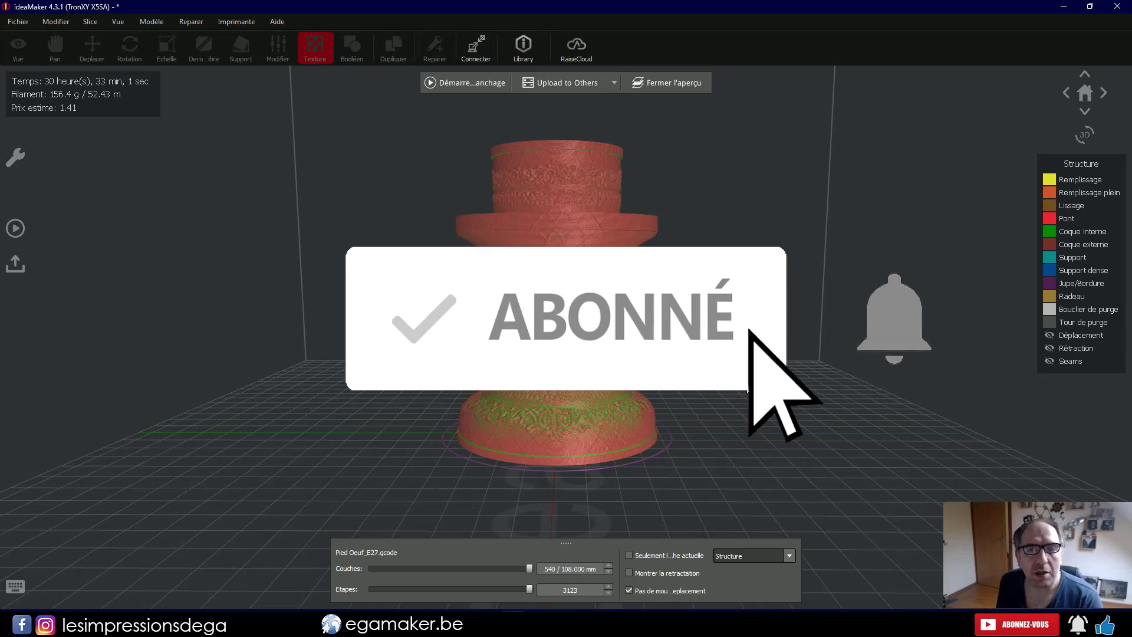
{"action": "mouse_move", "coordinate": [749, 391]}
{"action": "left_mouse_down"}
{"action": "mouse_move", "coordinate": [805, 384]}
{"action": "mouse_move", "coordinate": [790, 412]}
{"action": "mouse_move", "coordinate": [803, 470]}
{"action": "left_mouse_up"}
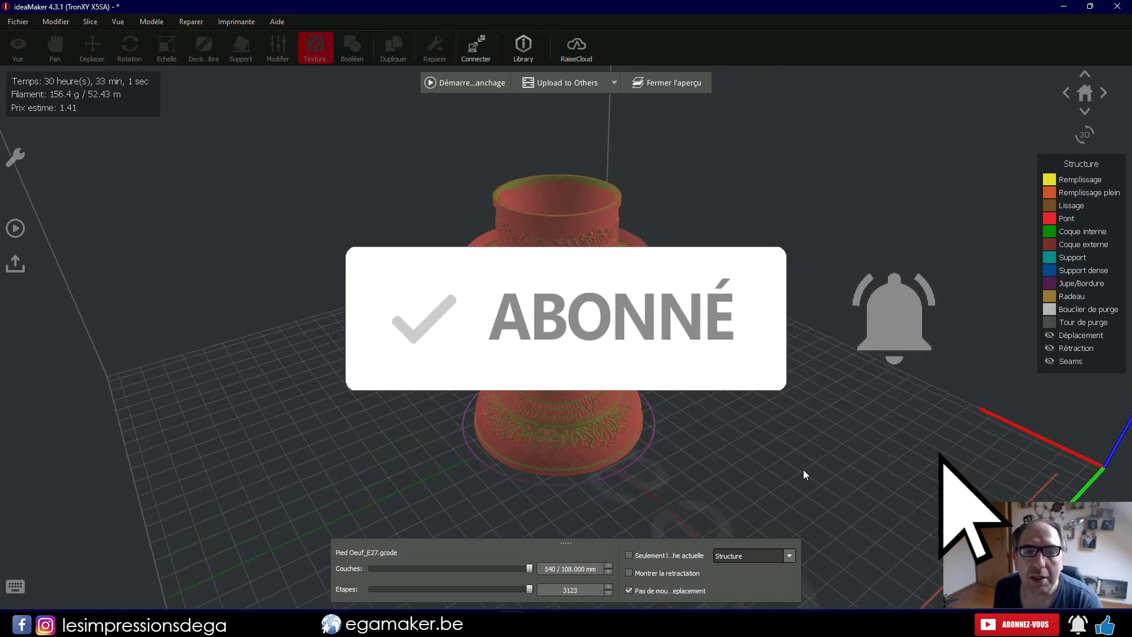
{"action": "mouse_move", "coordinate": [777, 430]}
{"action": "left_mouse_down"}
{"action": "mouse_move", "coordinate": [725, 343]}
{"action": "mouse_move", "coordinate": [888, 358]}
{"action": "left_mouse_up"}
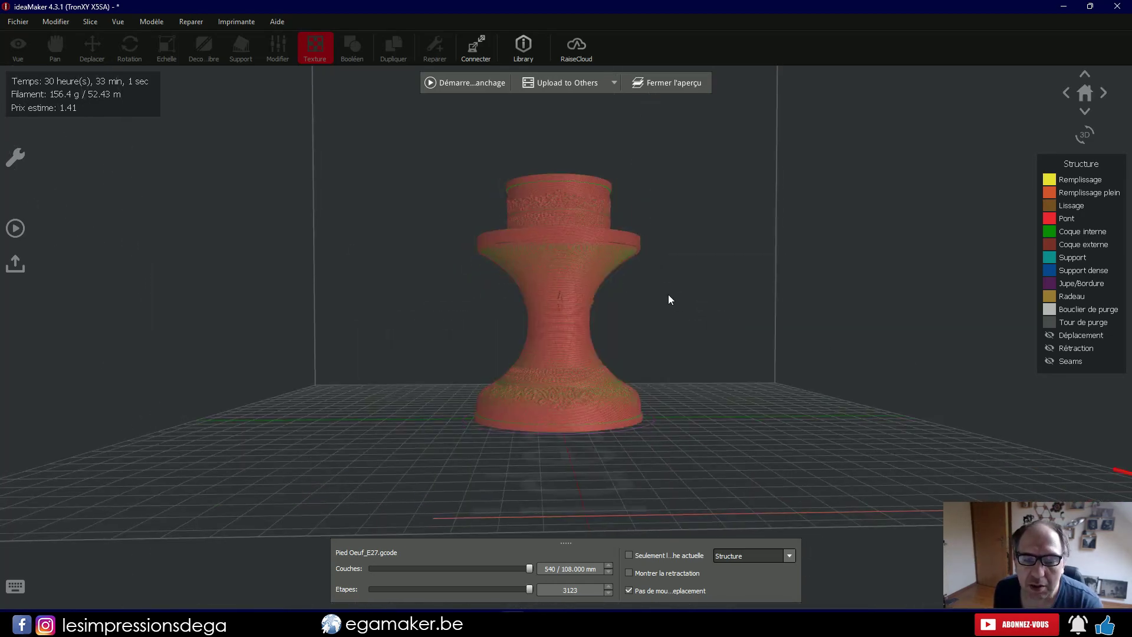
{"action": "mouse_move", "coordinate": [668, 295]}
{"action": "left_mouse_down"}
{"action": "mouse_move", "coordinate": [741, 342]}
{"action": "mouse_move", "coordinate": [694, 406]}
{"action": "mouse_move", "coordinate": [776, 422]}
{"action": "left_mouse_up"}
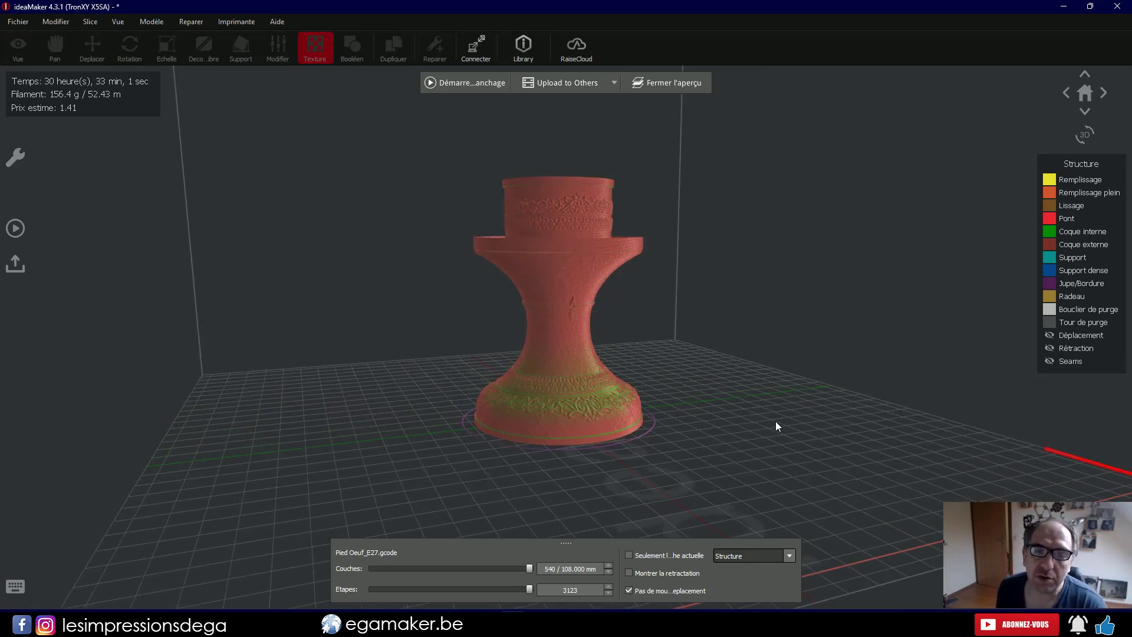